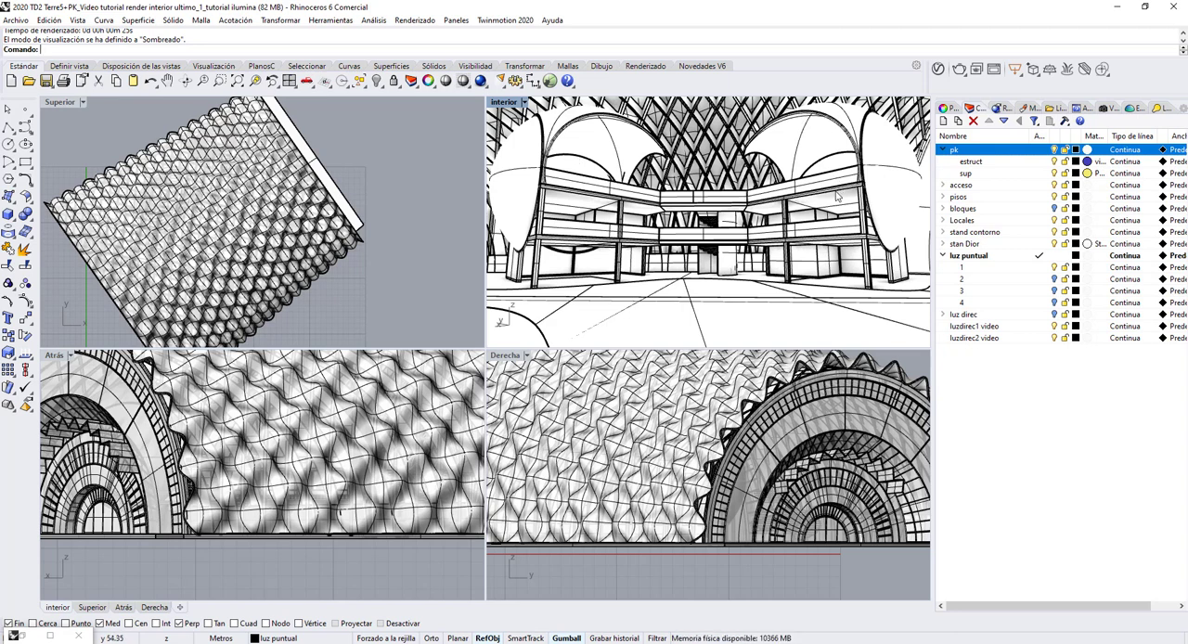
# Bring up the earlier interior render to review its lighting, and minimise it again.
pyautogui.click(24, 637)
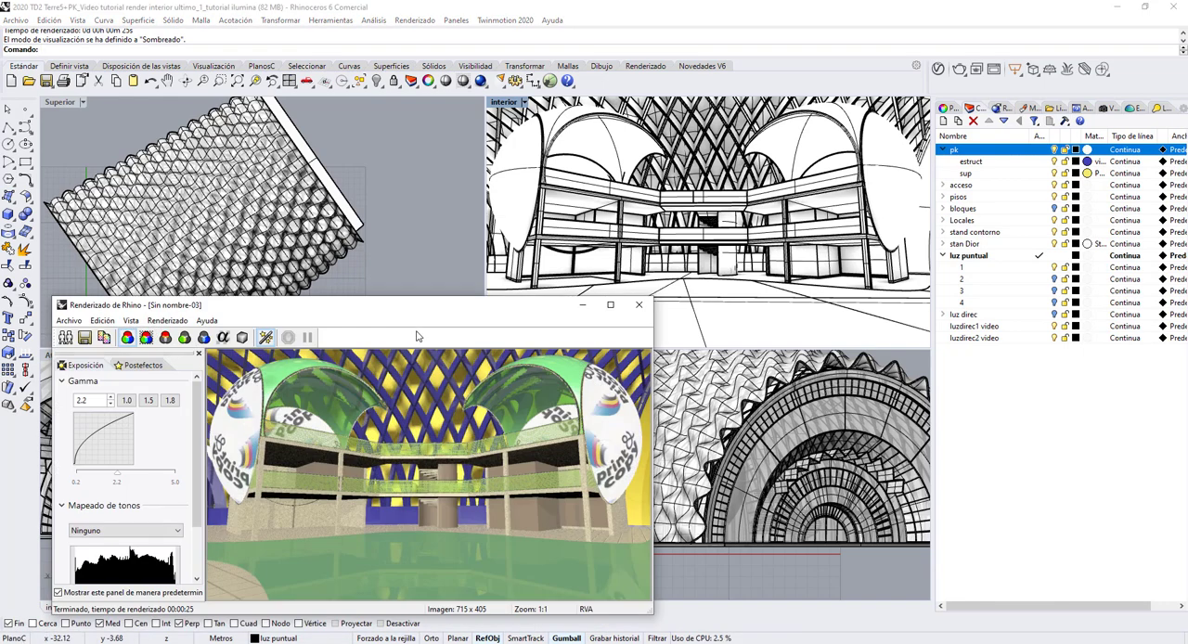
pyautogui.moveTo(436, 311); pyautogui.dragTo(393, 173)
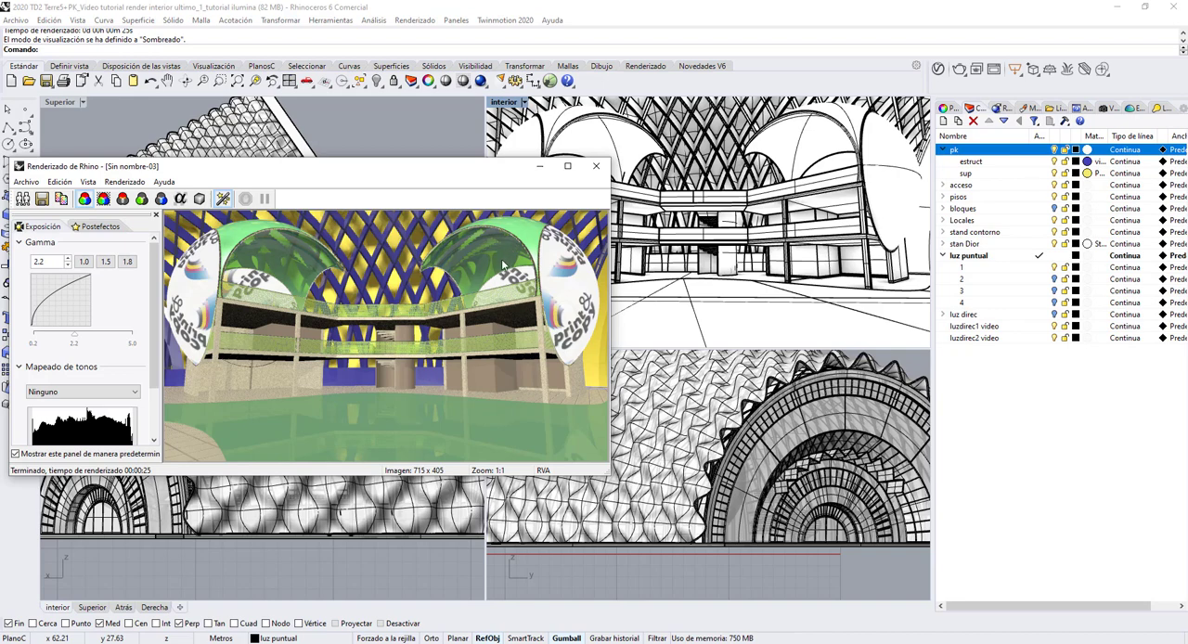
pyautogui.click(540, 166)
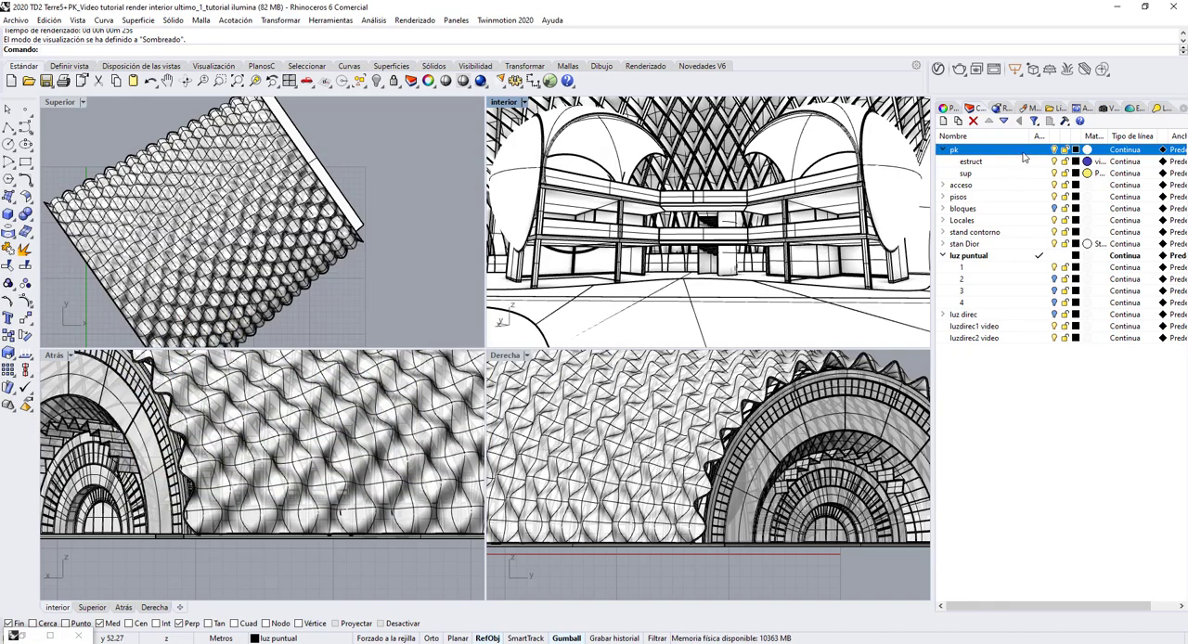
# Hide the pk layer and turn on sublayer 2 of luz puntual.
pyautogui.click(1054, 150)
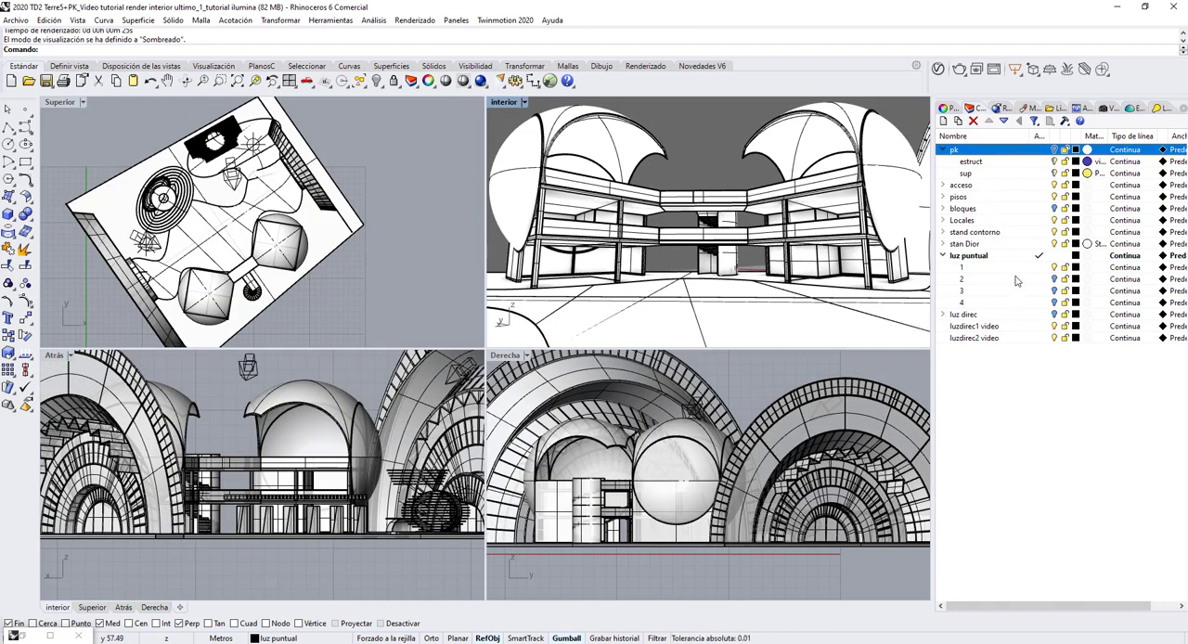
pyautogui.click(1057, 280)
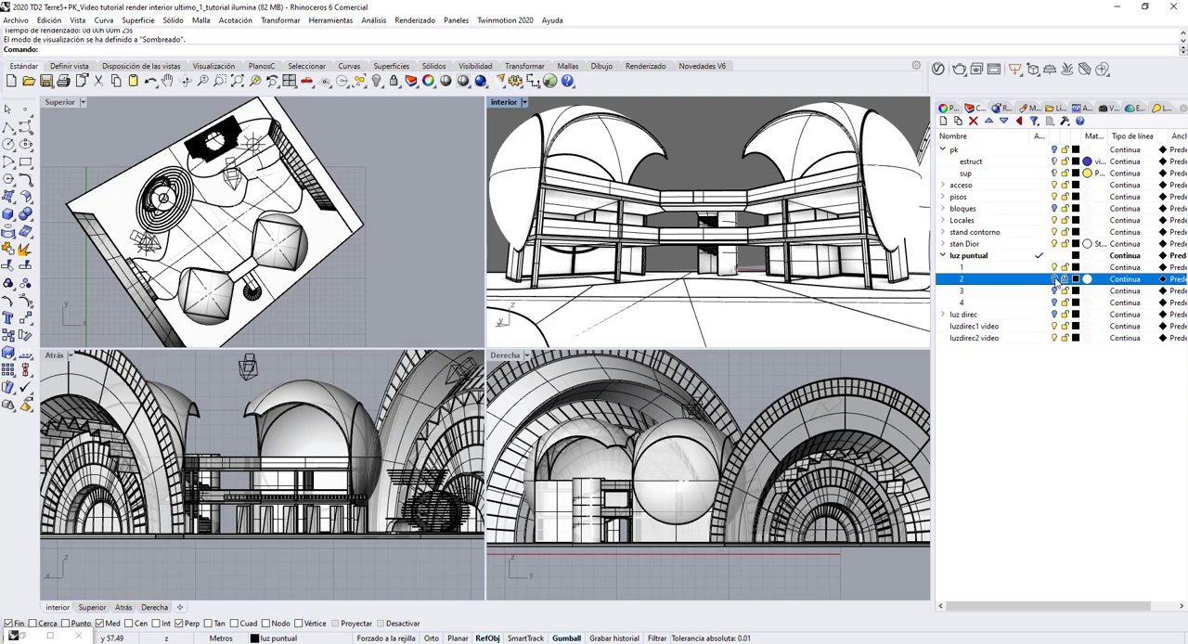
pyautogui.click(1056, 278)
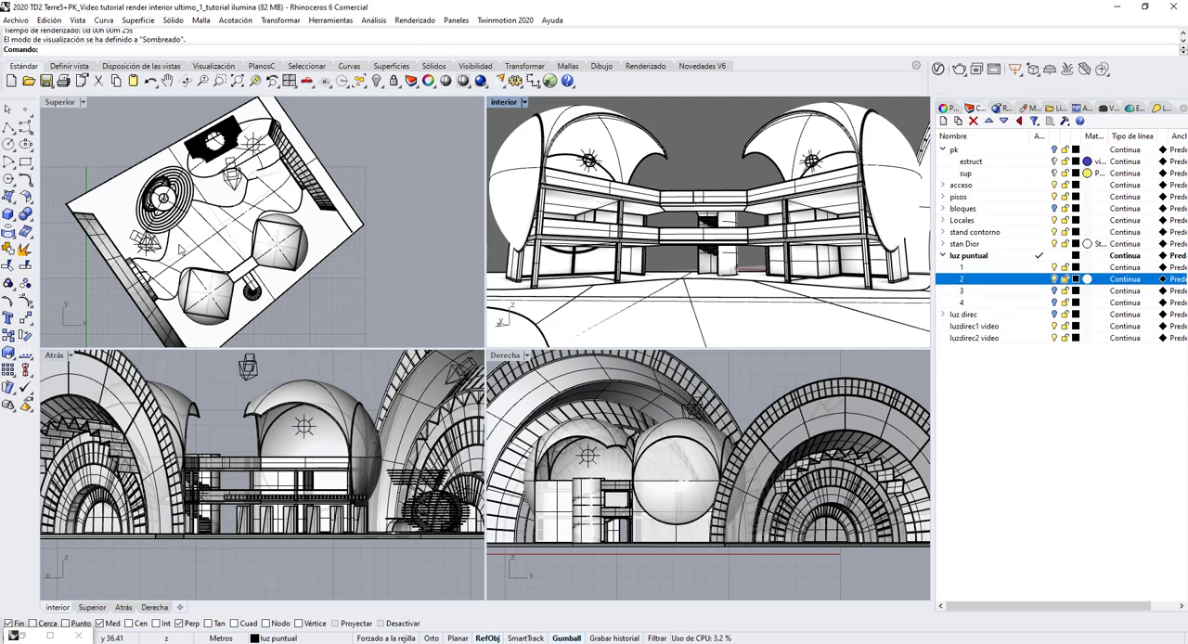
# Select all objects on sublayer 2 to locate its point lights, and clear the selection.
pyautogui.rightClick(996, 278)
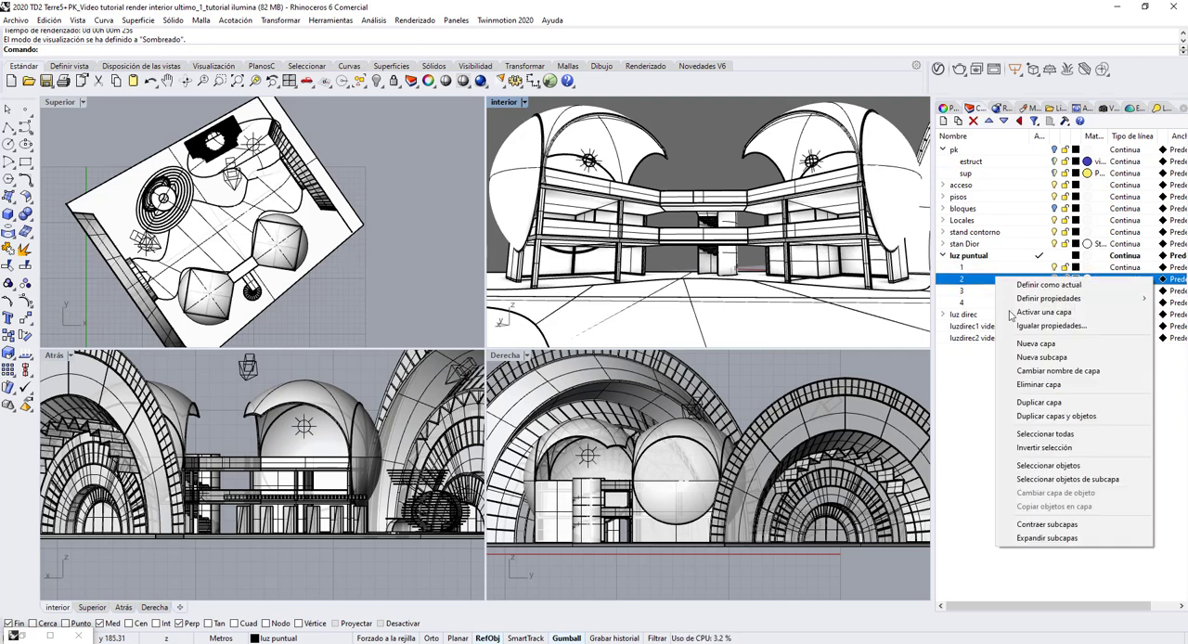
pyautogui.click(1039, 465)
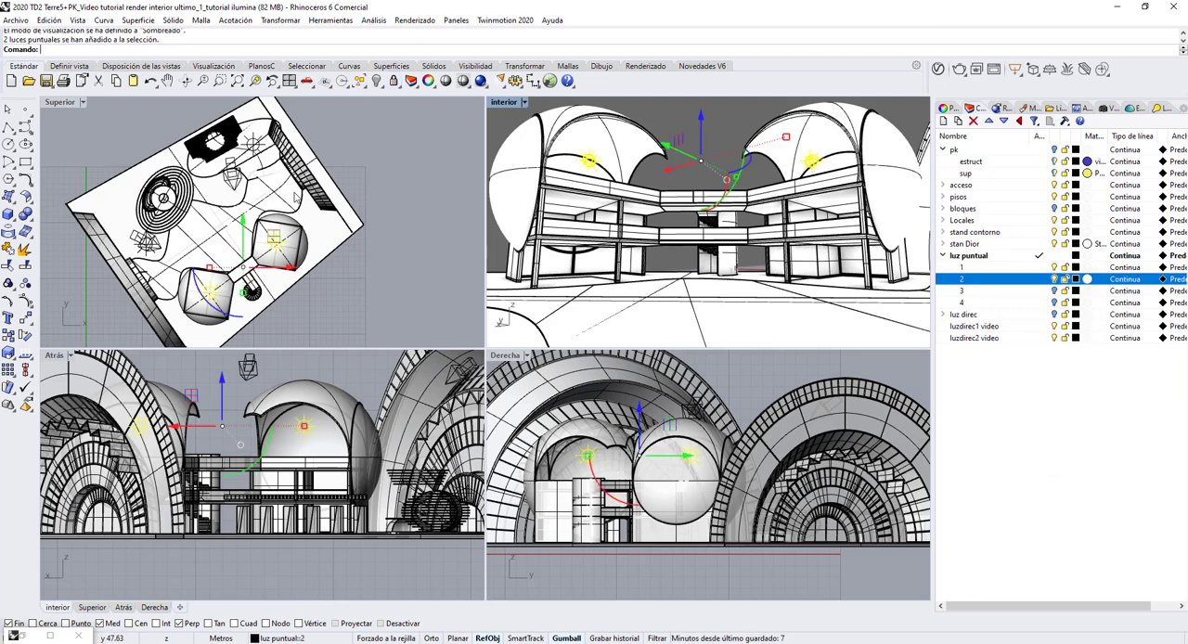
pyautogui.click(357, 164)
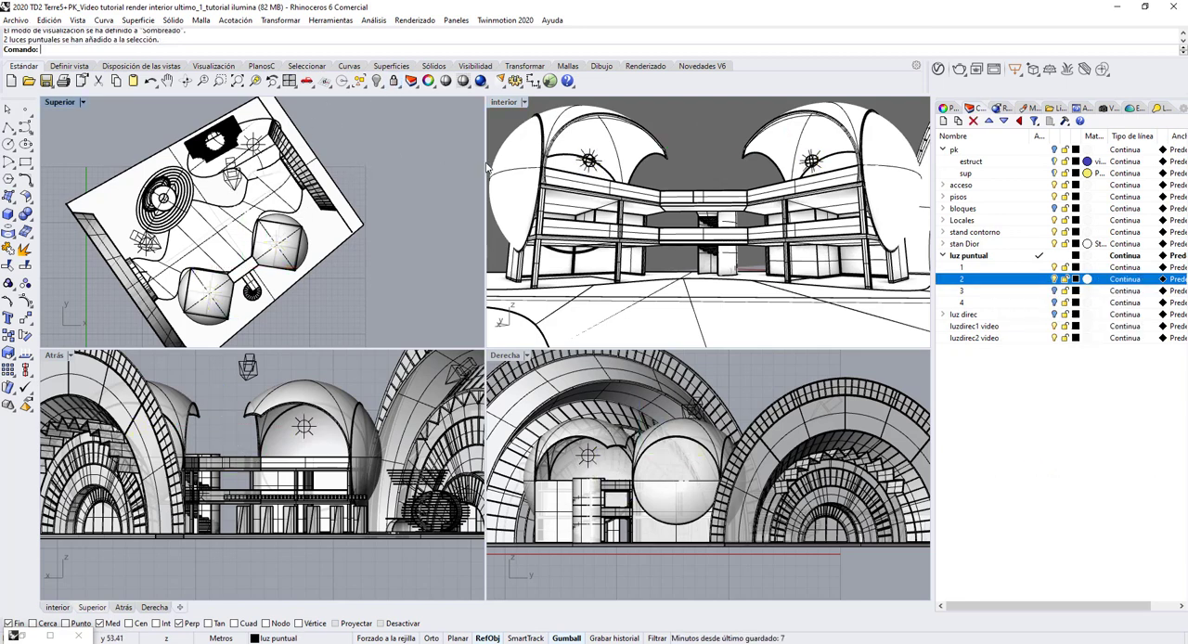
# Inspect the light properties of the two dome point lights, including the RGB colour of the first one.
pyautogui.click(588, 156)
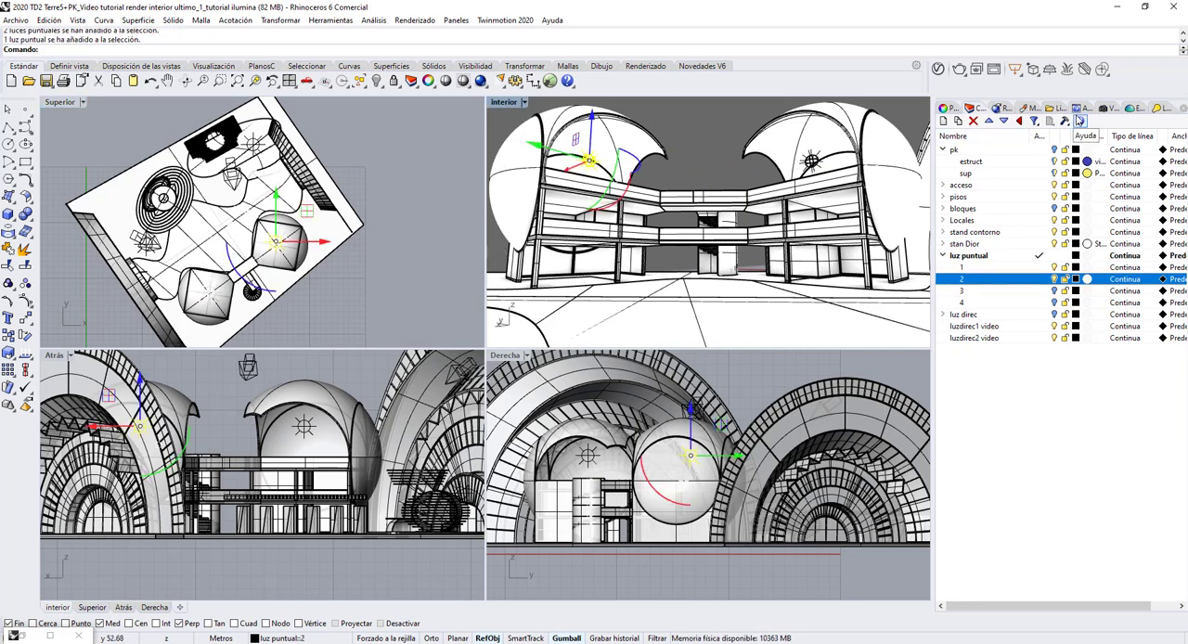
pyautogui.click(949, 109)
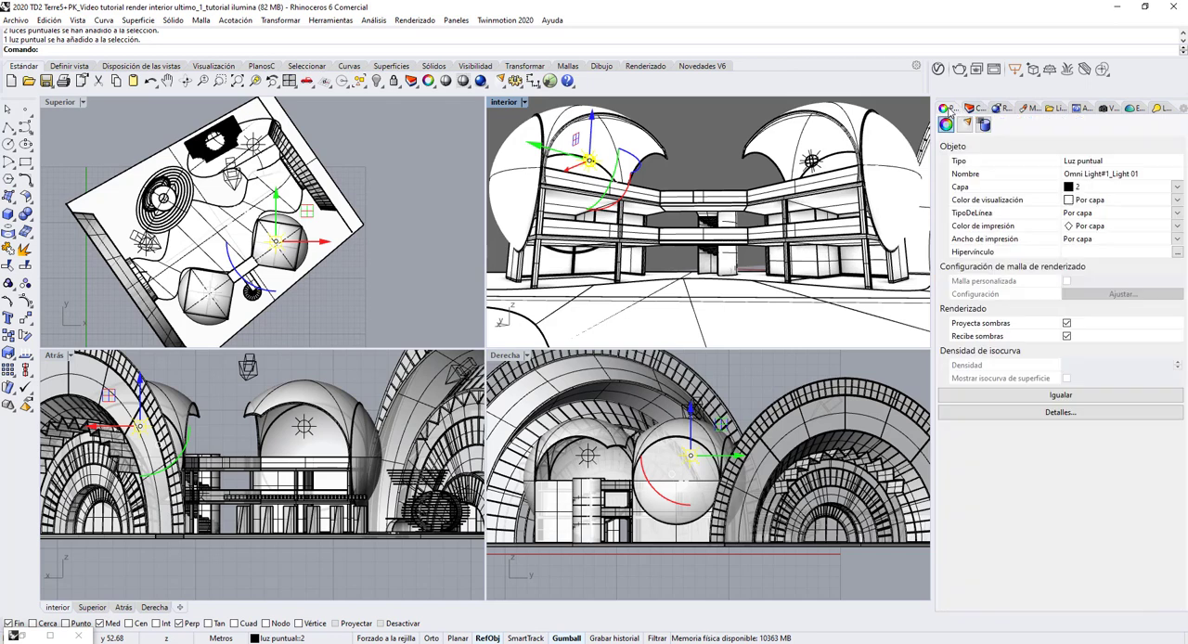
pyautogui.click(965, 125)
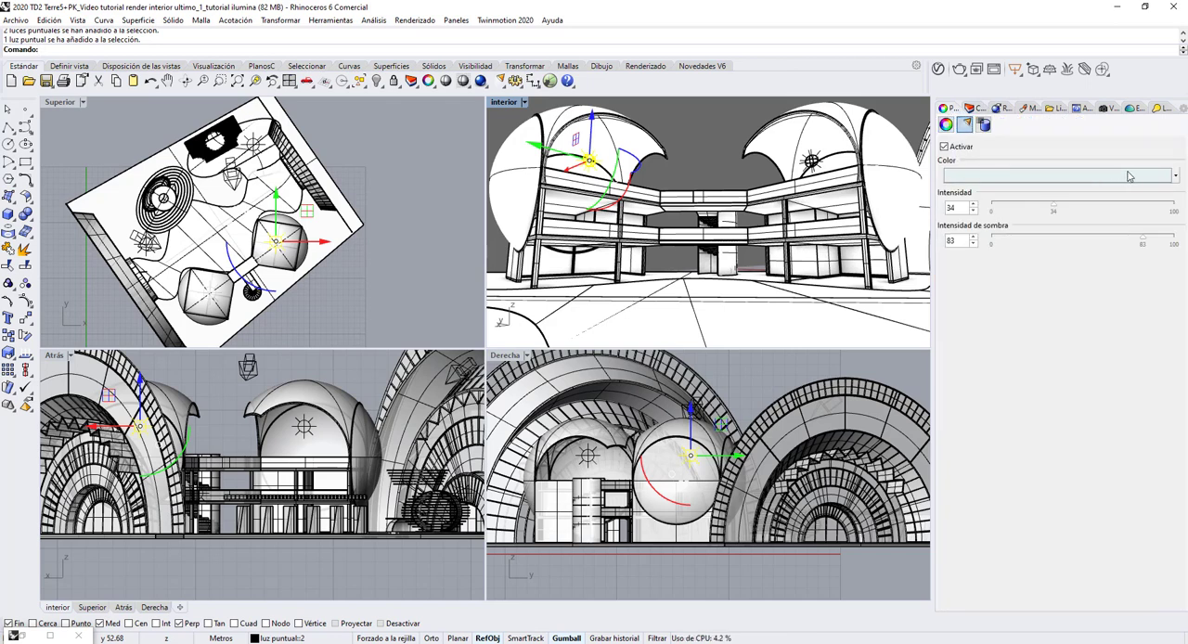
pyautogui.click(1176, 177)
pyautogui.click(1148, 193)
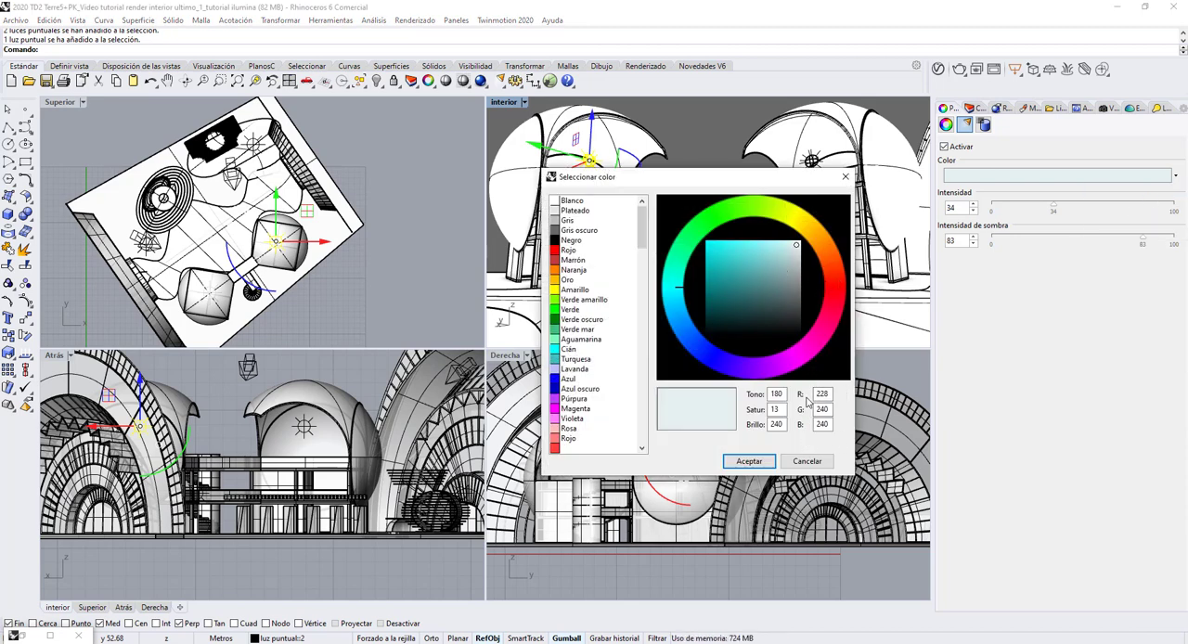
pyautogui.click(750, 461)
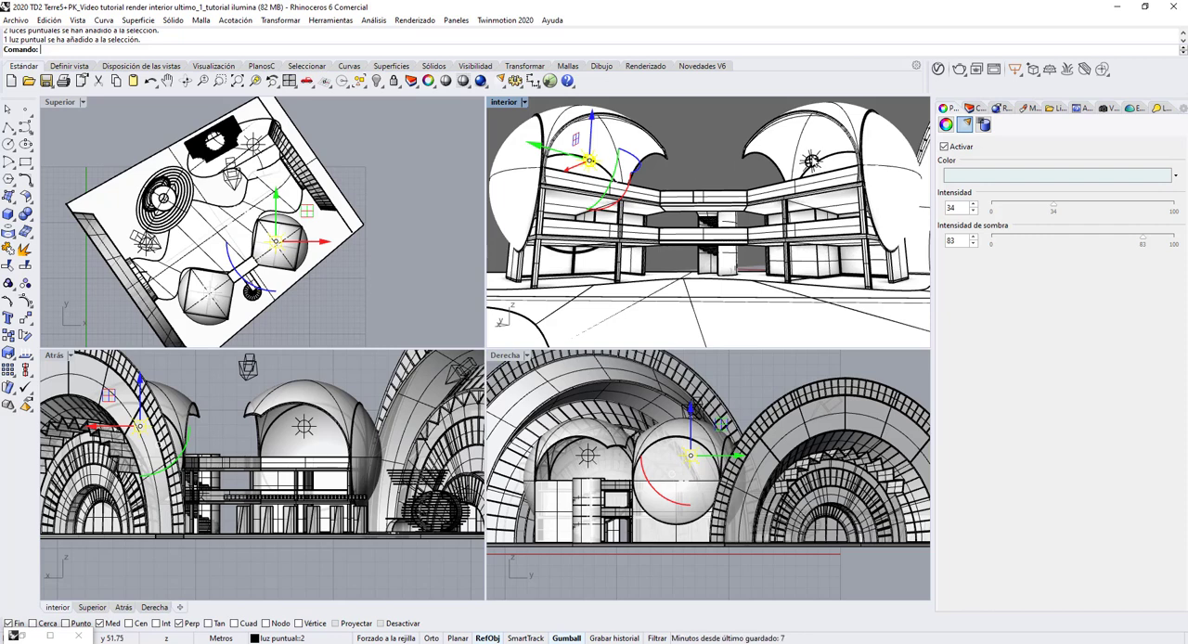
pyautogui.click(812, 162)
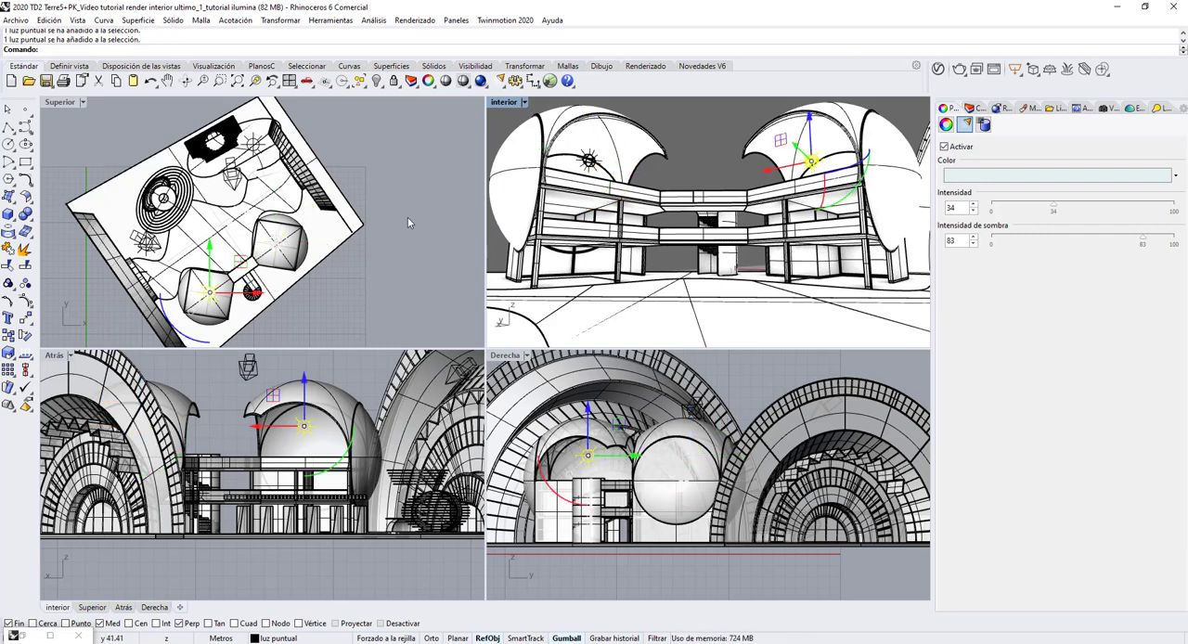
pyautogui.click(425, 137)
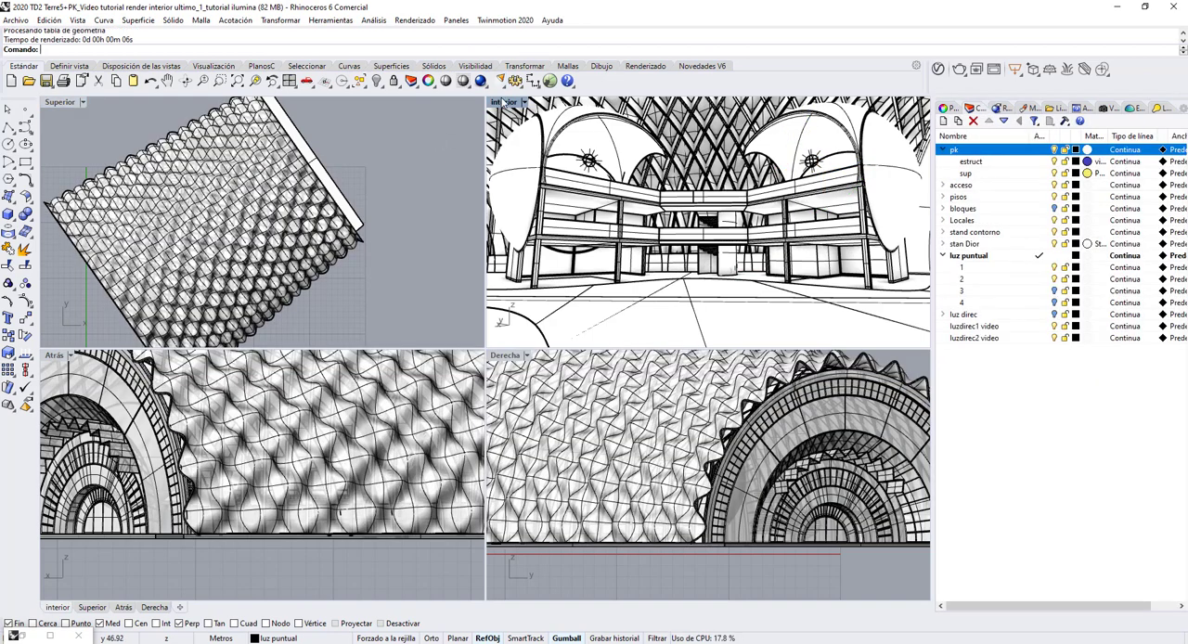
# Render the interior view with the sublayer 2 lights on and compare it with the earlier render in stacked windows.
pyautogui.click(480, 82)
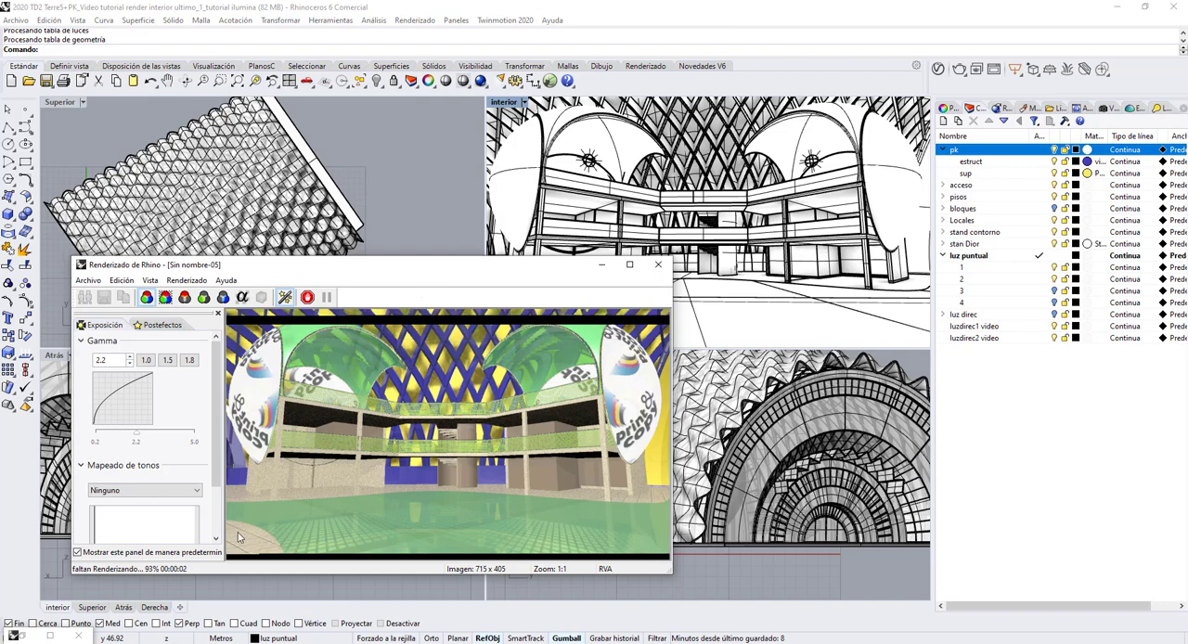
pyautogui.click(25, 638)
pyautogui.click(382, 177)
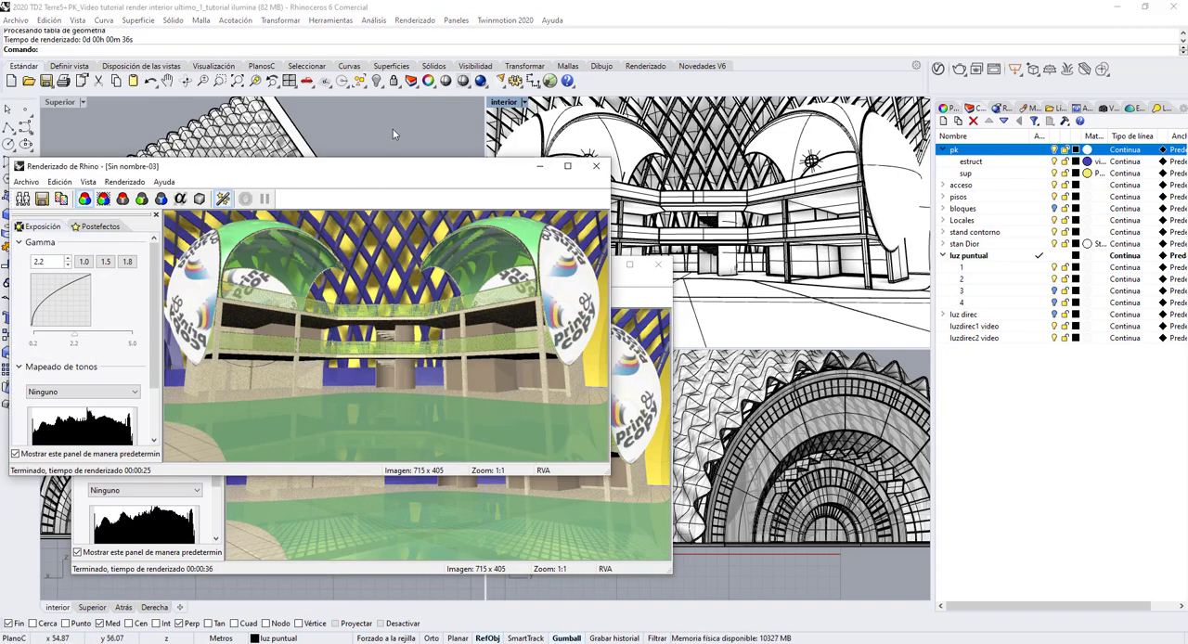
pyautogui.moveTo(421, 165); pyautogui.dragTo(495, 8)
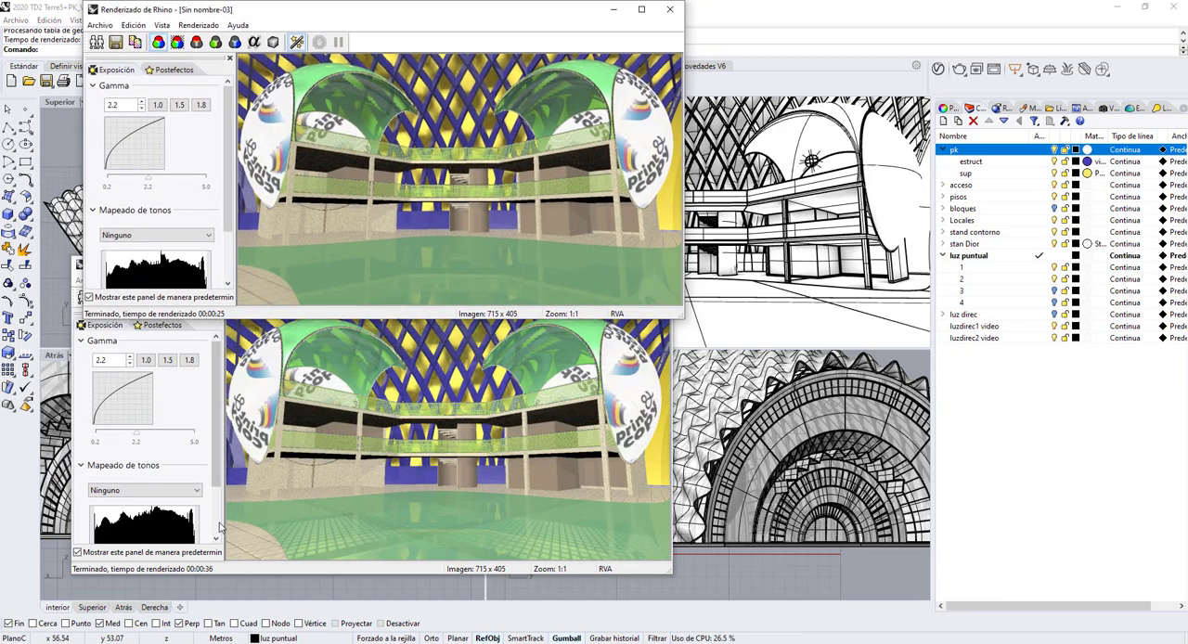
pyautogui.click(205, 554)
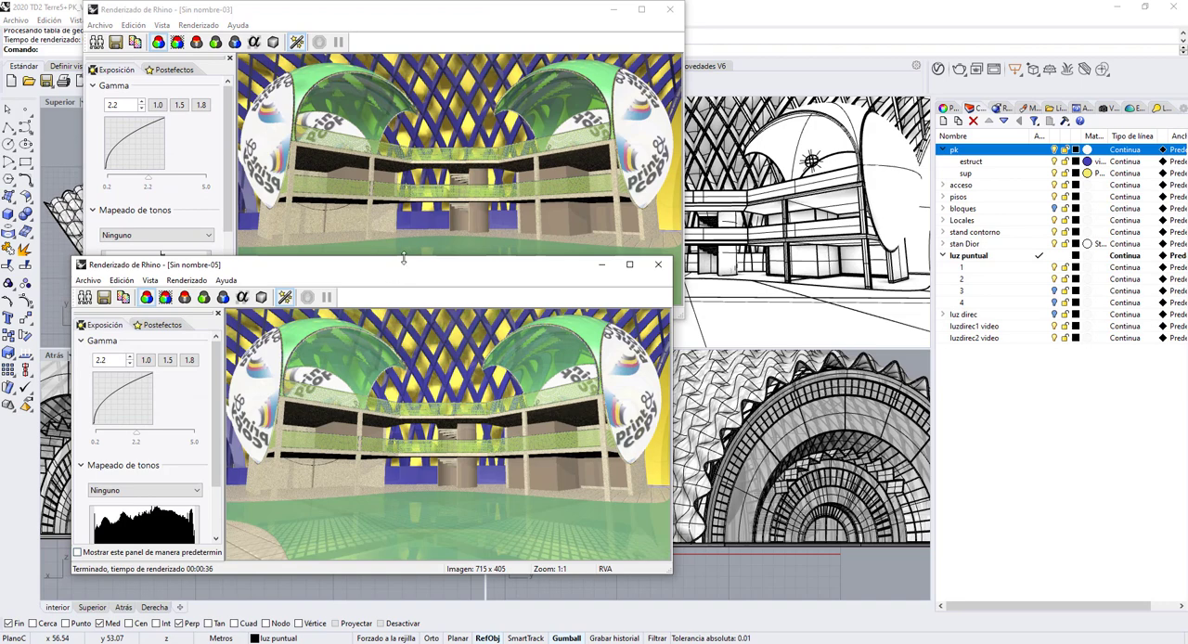
pyautogui.moveTo(405, 268); pyautogui.dragTo(415, 318)
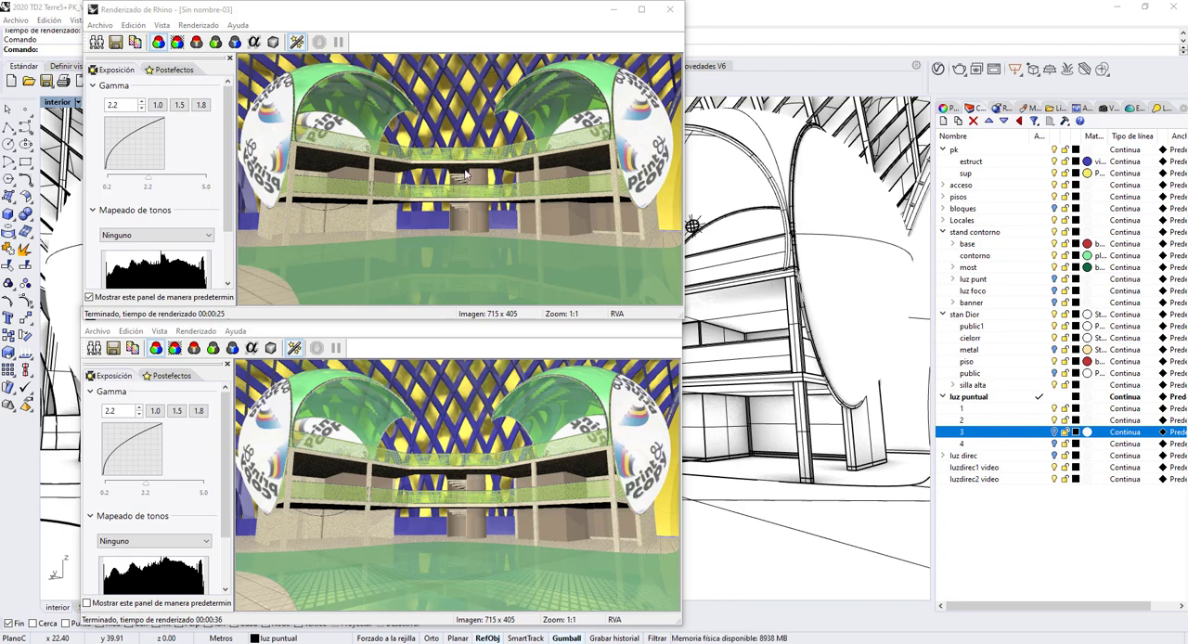
pyautogui.click(613, 12)
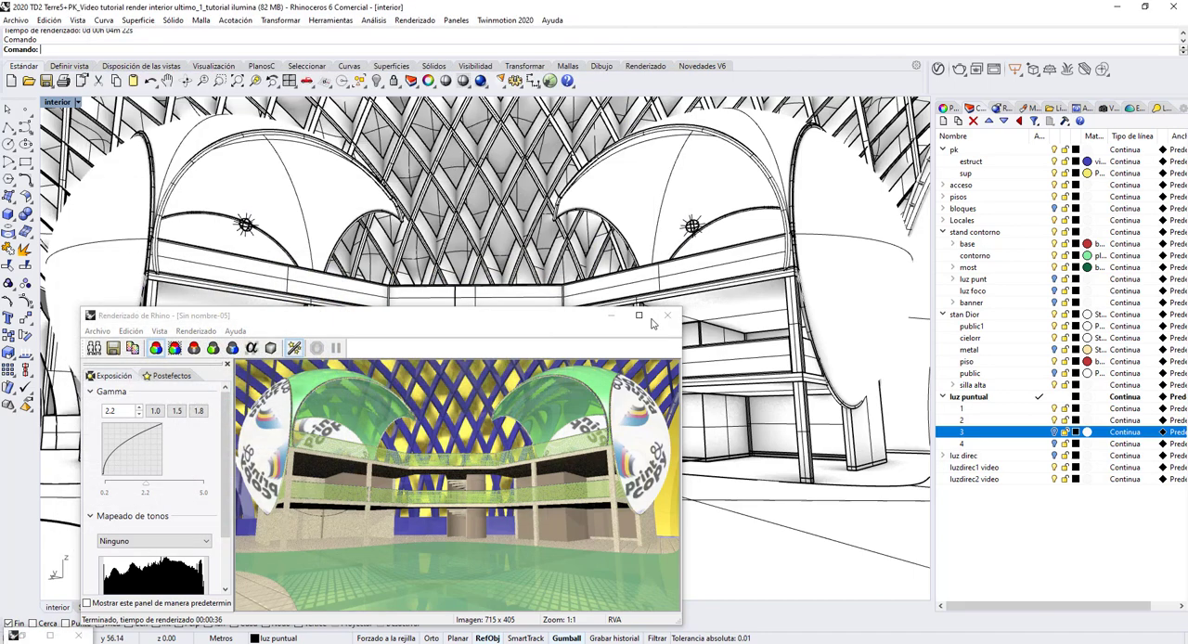
pyautogui.click(609, 316)
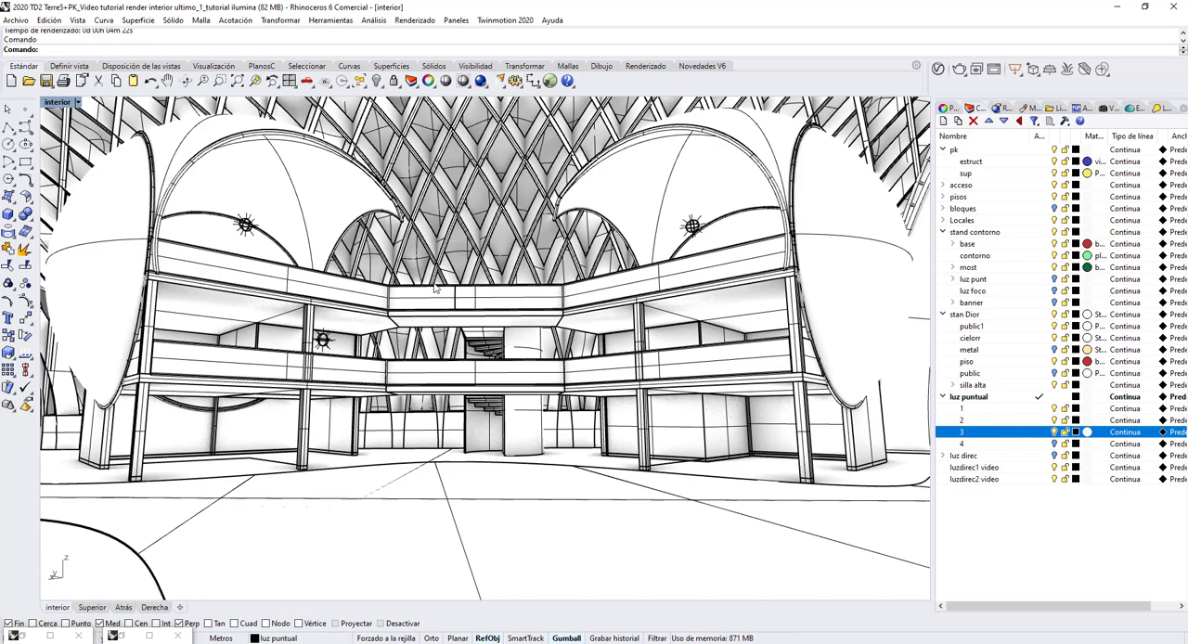
# Select the point light inside the upper floor of the stand, restore the four-viewport layout and hide the pk layer.
pyautogui.click(322, 340)
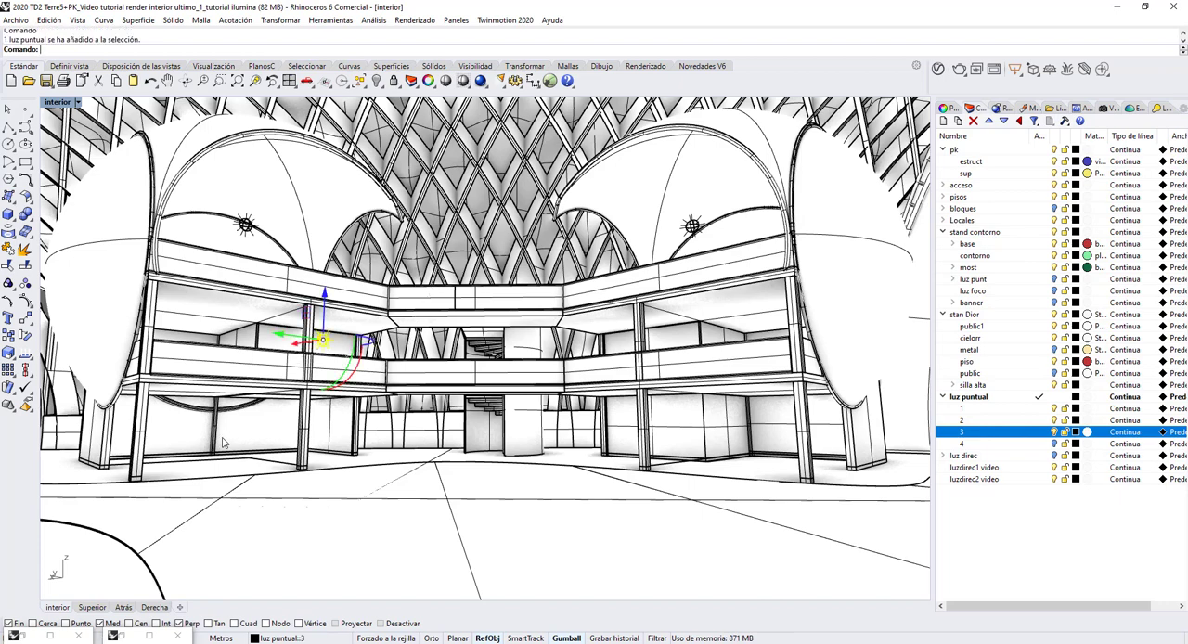
pyautogui.doubleClick(65, 103)
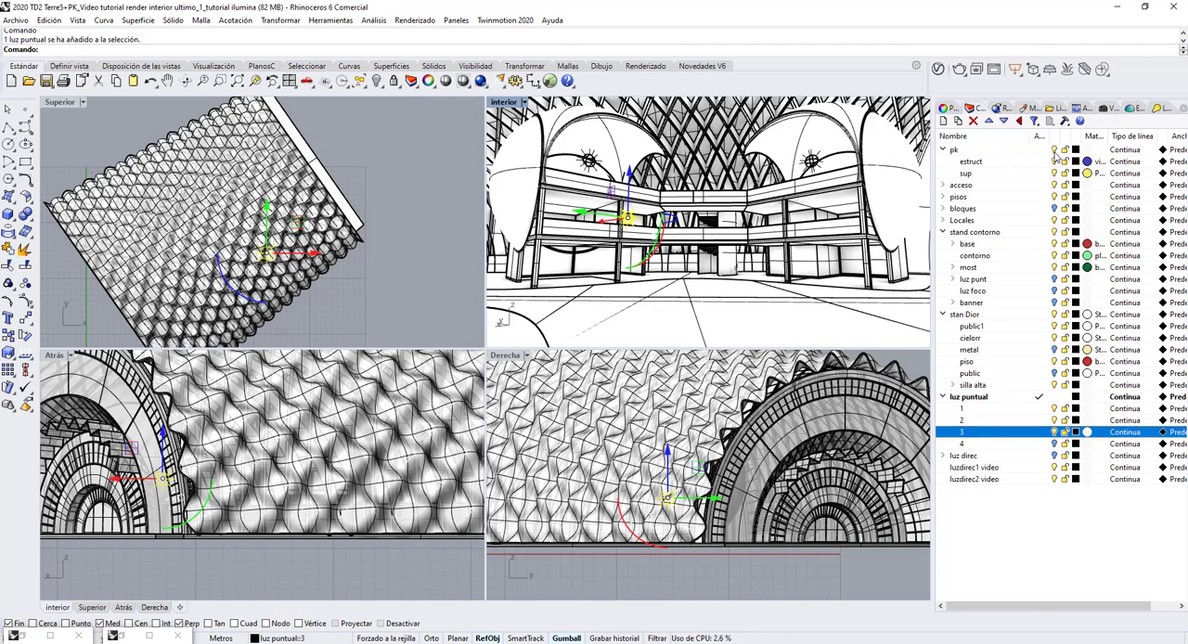
pyautogui.click(1055, 149)
pyautogui.scroll(8, 260, 268)
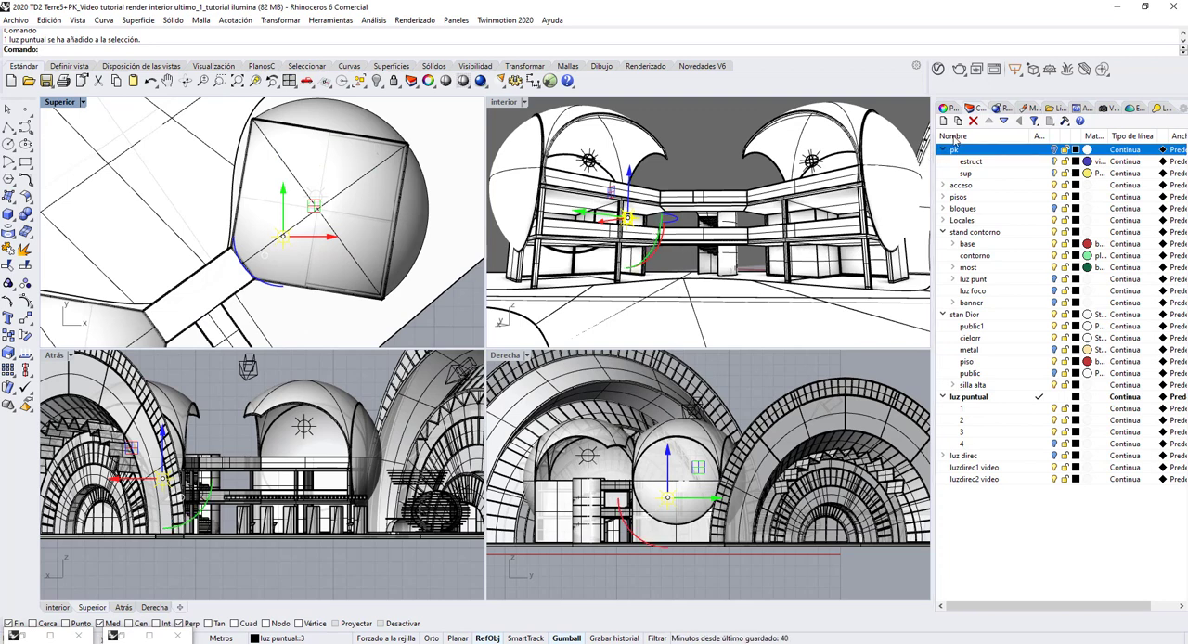
# Inspect the selected point light's intensity, shadow intensity and RGB colour, and return to the layer list with nothing selected.
pyautogui.click(947, 109)
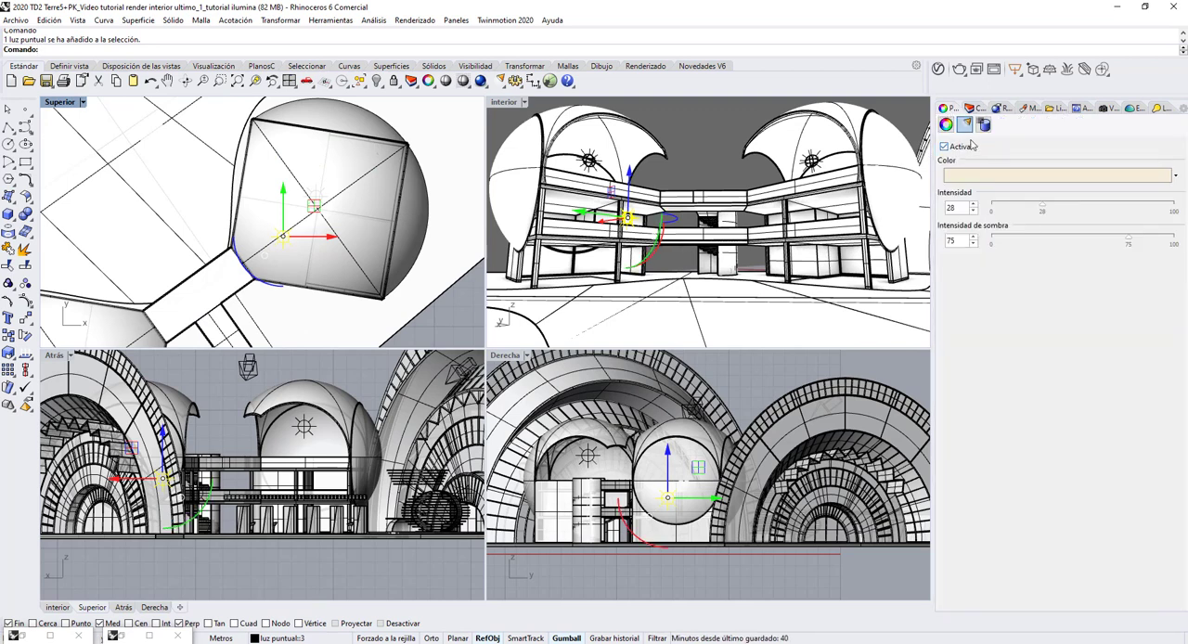
pyautogui.click(1167, 179)
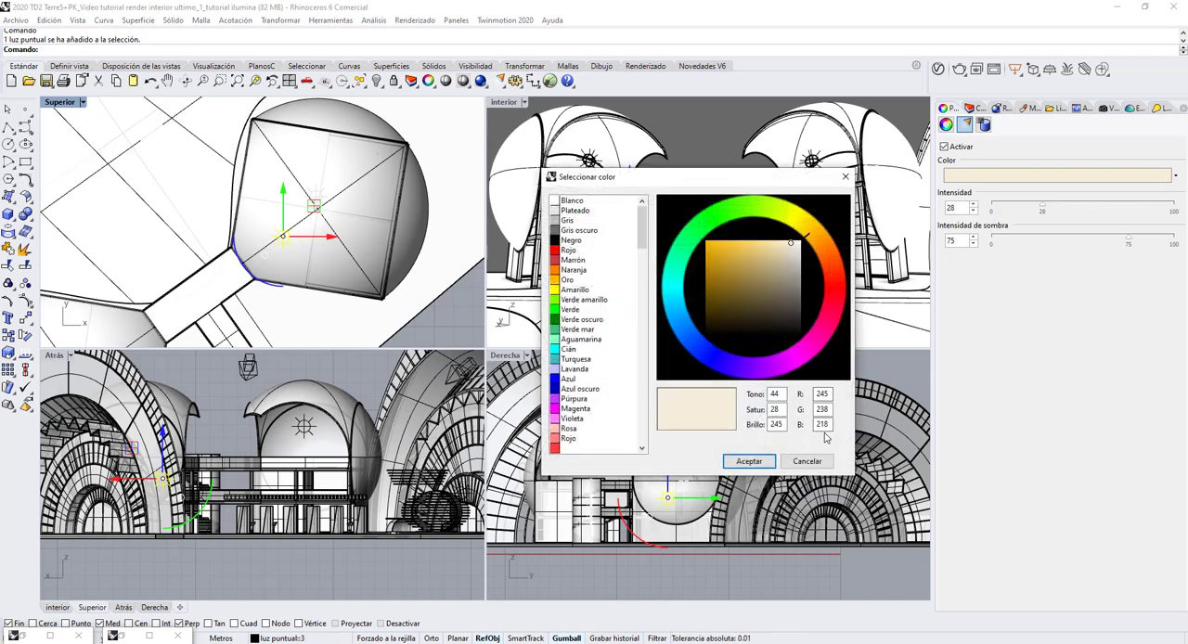
pyautogui.click(761, 462)
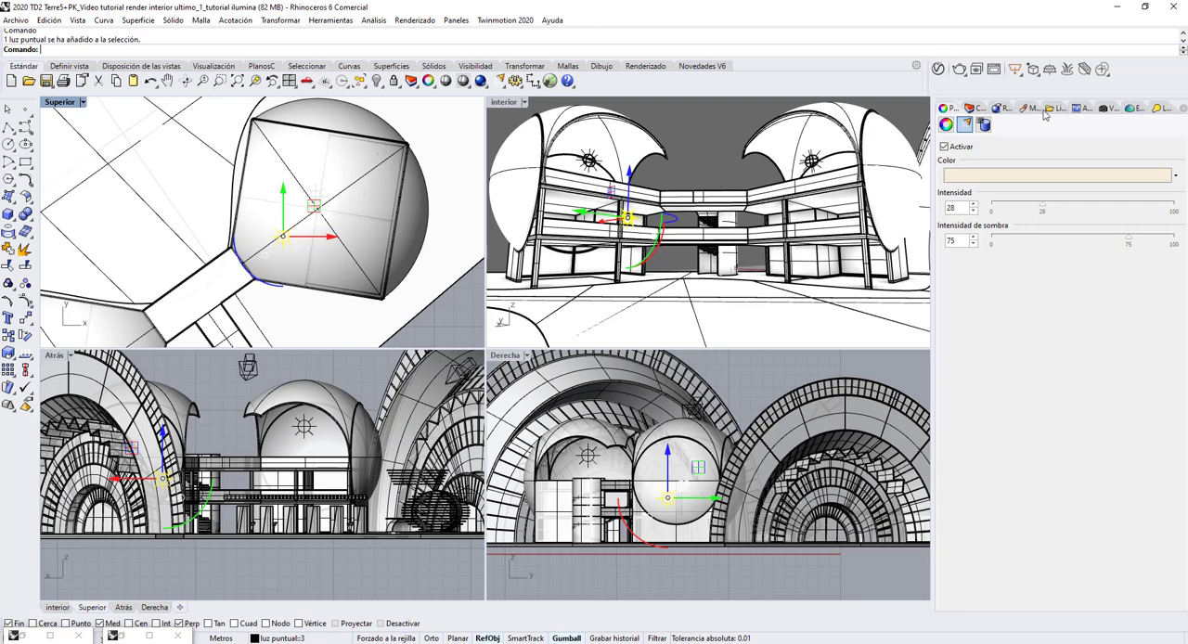
pyautogui.click(971, 109)
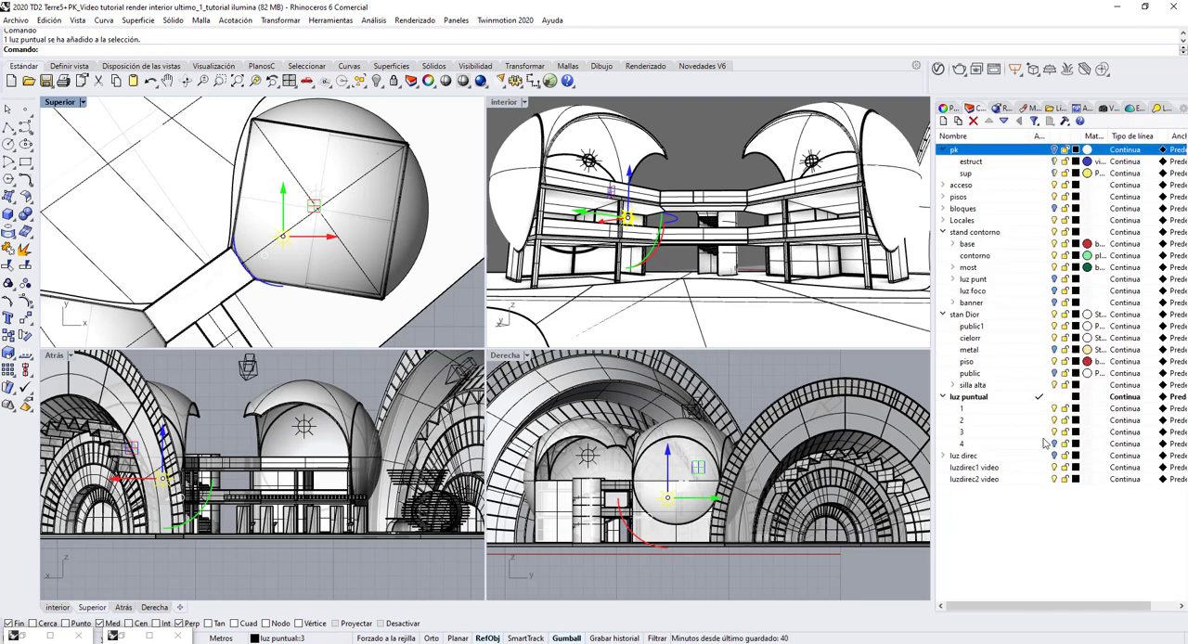
pyautogui.click(698, 165)
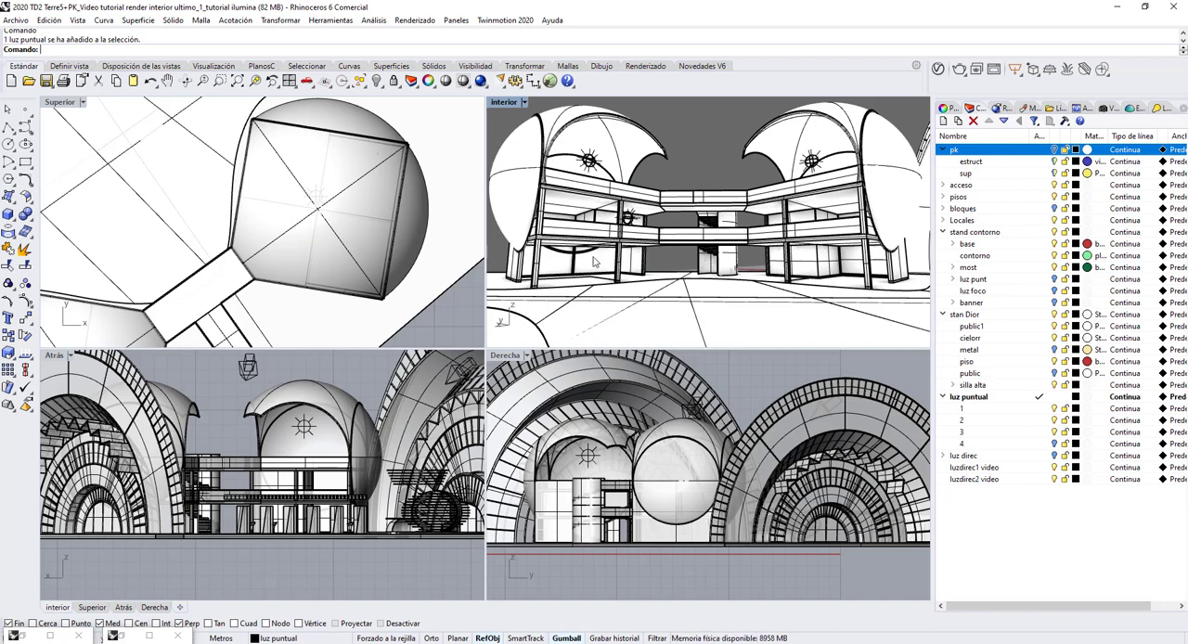
# Review the latest interior render once more and turn on sublayer 4 of luz puntual.
pyautogui.click(116, 637)
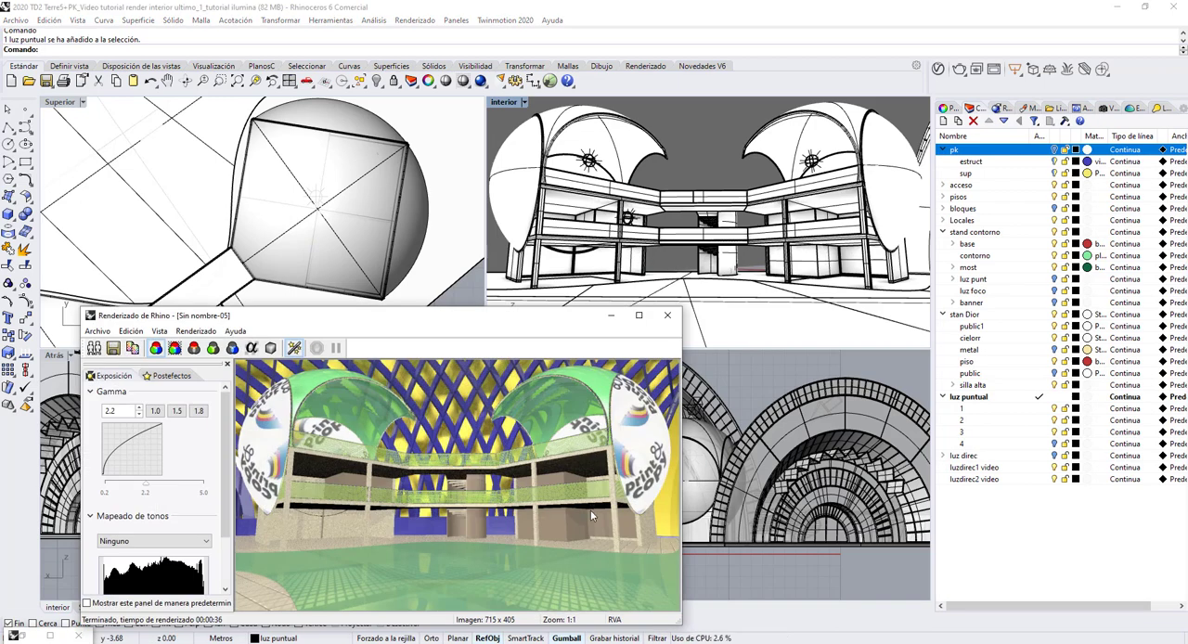
pyautogui.click(611, 318)
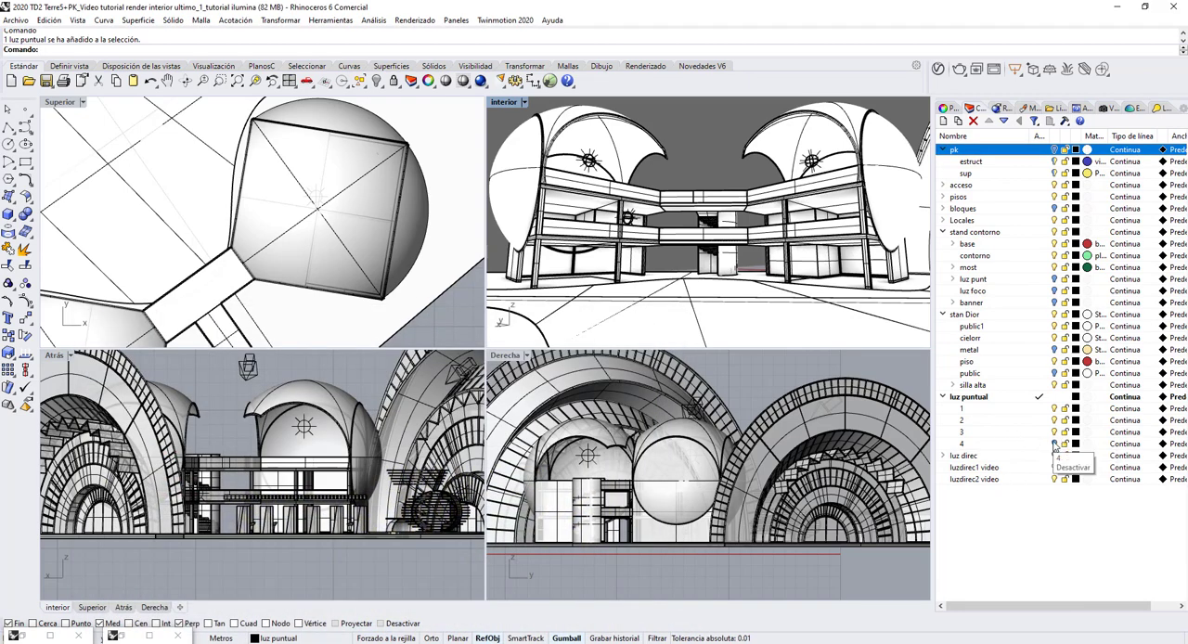
pyautogui.click(1055, 435)
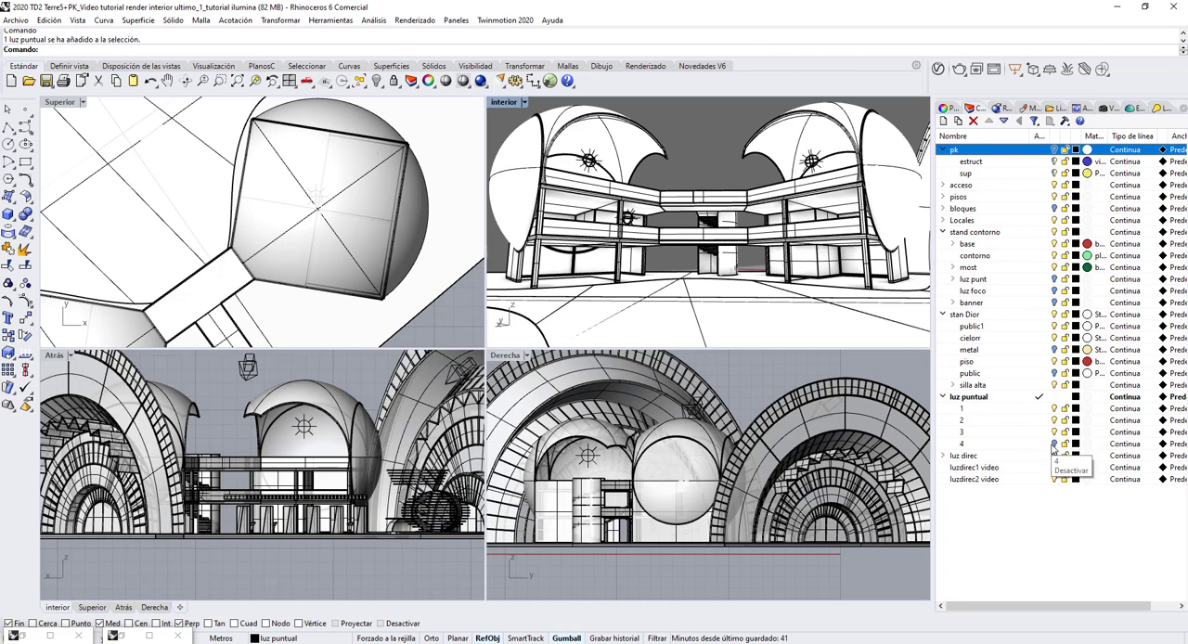
pyautogui.click(1055, 443)
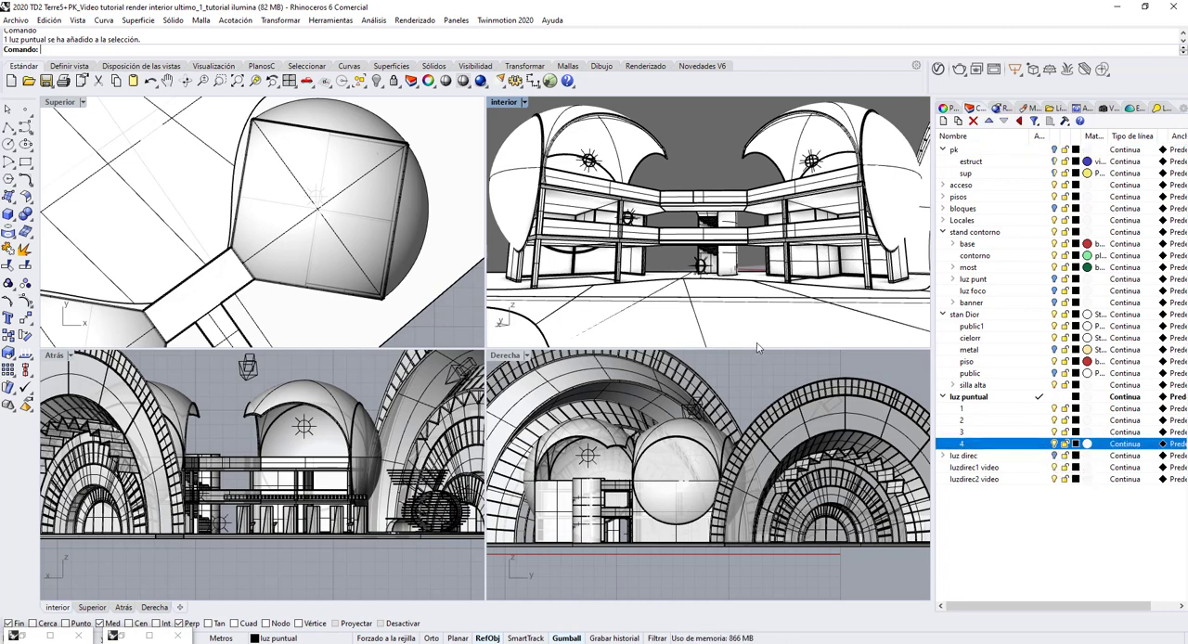
# Inspect the light settings and RGB colour of the point light at the stand's ground floor, leaving nothing selected.
pyautogui.click(702, 267)
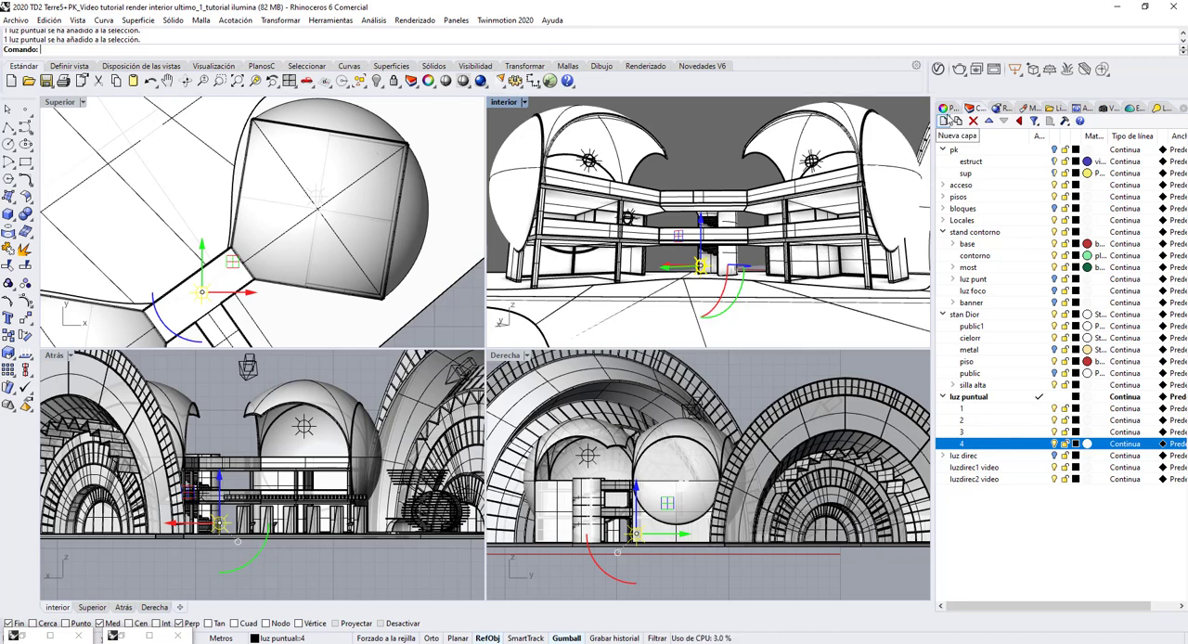
pyautogui.click(947, 108)
pyautogui.click(1039, 177)
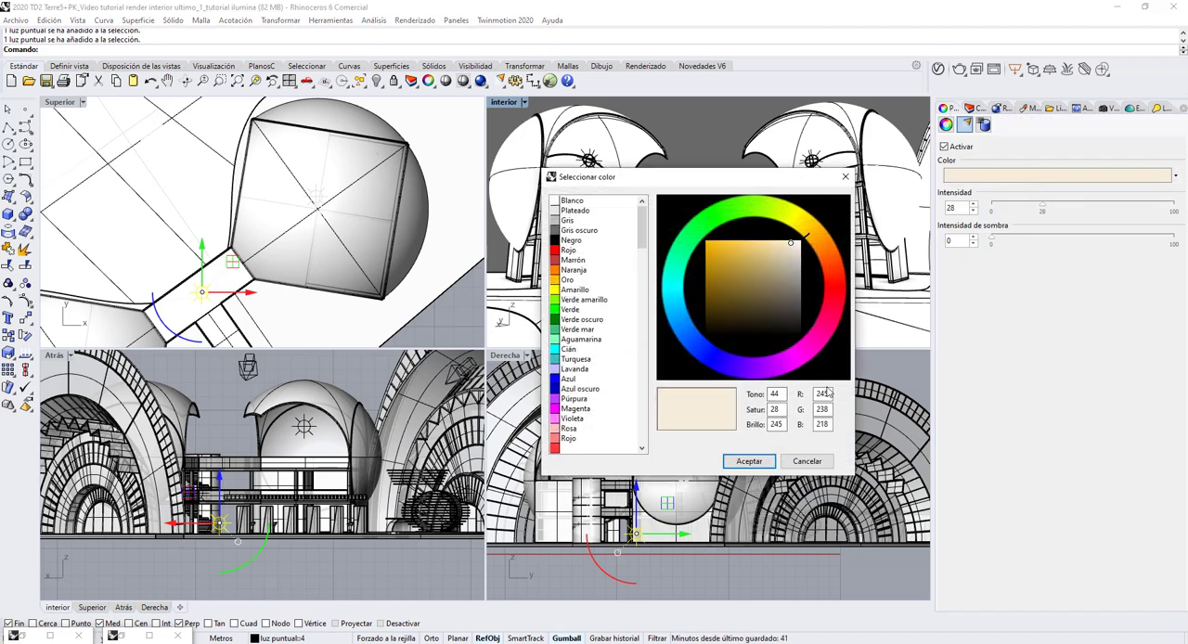
pyautogui.click(749, 463)
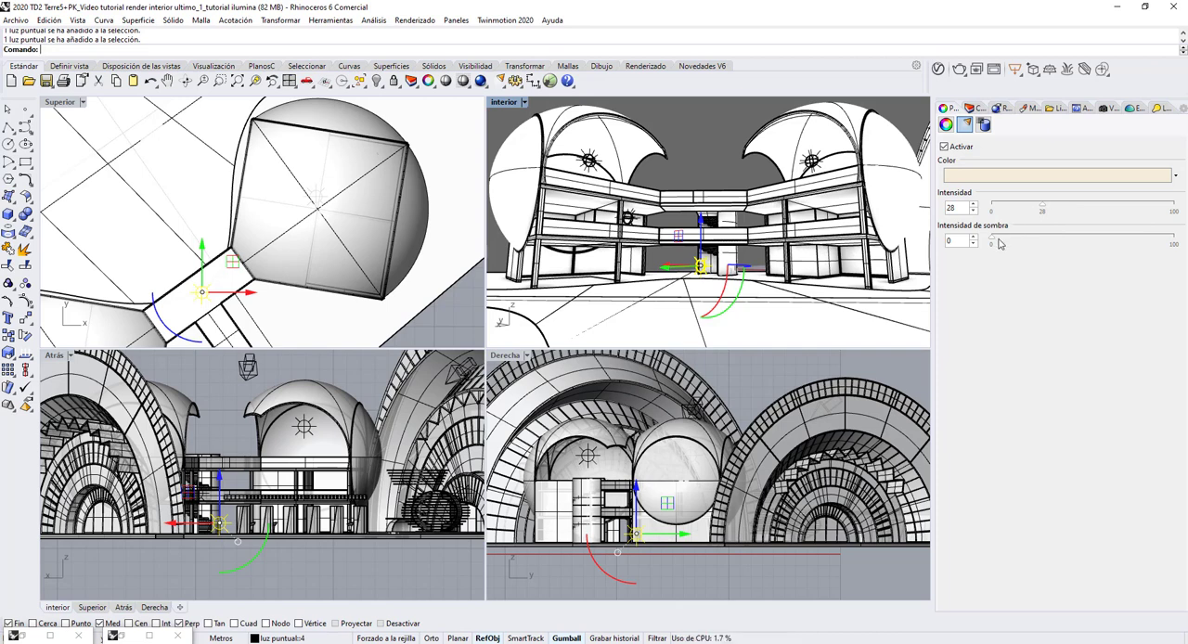
pyautogui.click(701, 139)
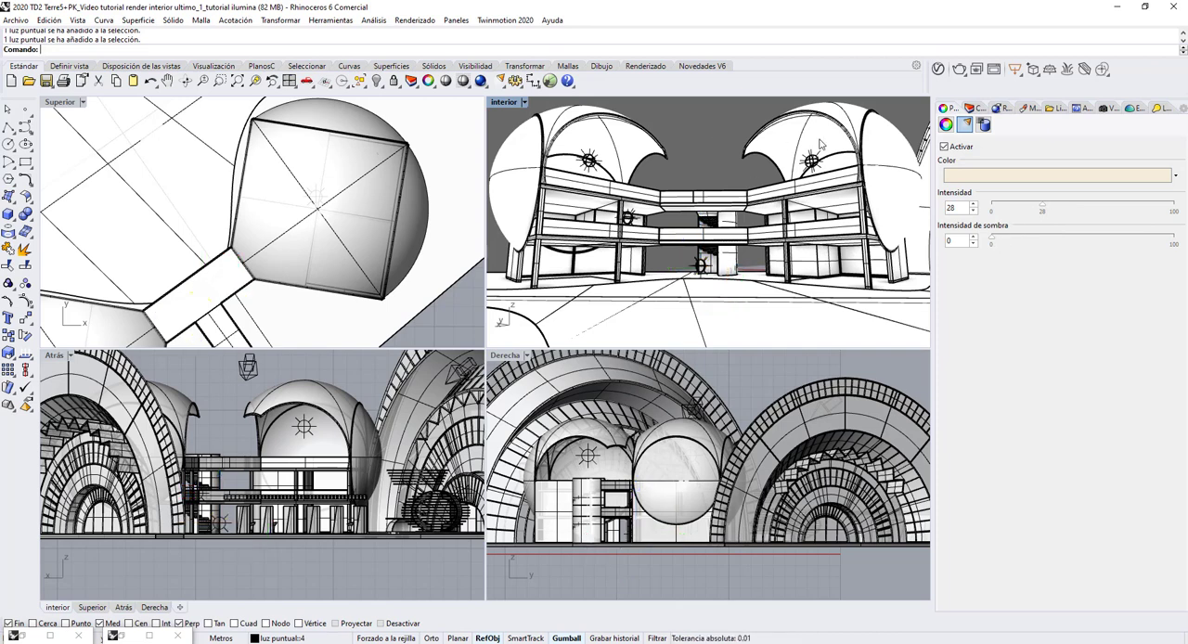
# Render the interior view with the pk layer shown and bring up the two earlier minimized renders.
pyautogui.click(970, 109)
pyautogui.click(1056, 150)
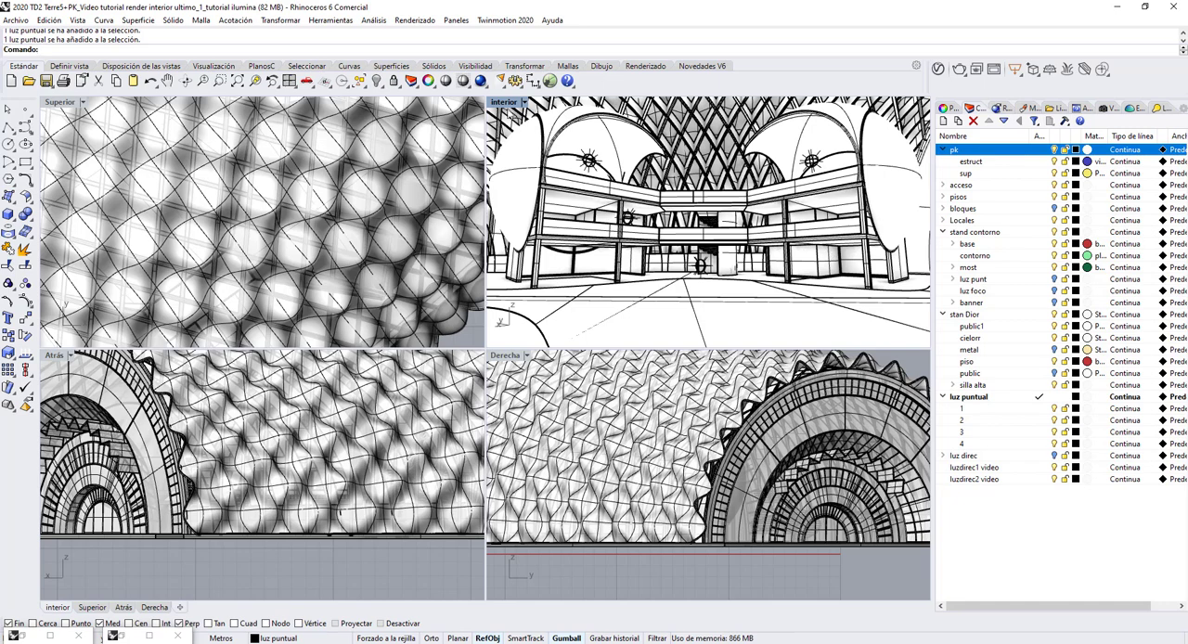
pyautogui.click(481, 81)
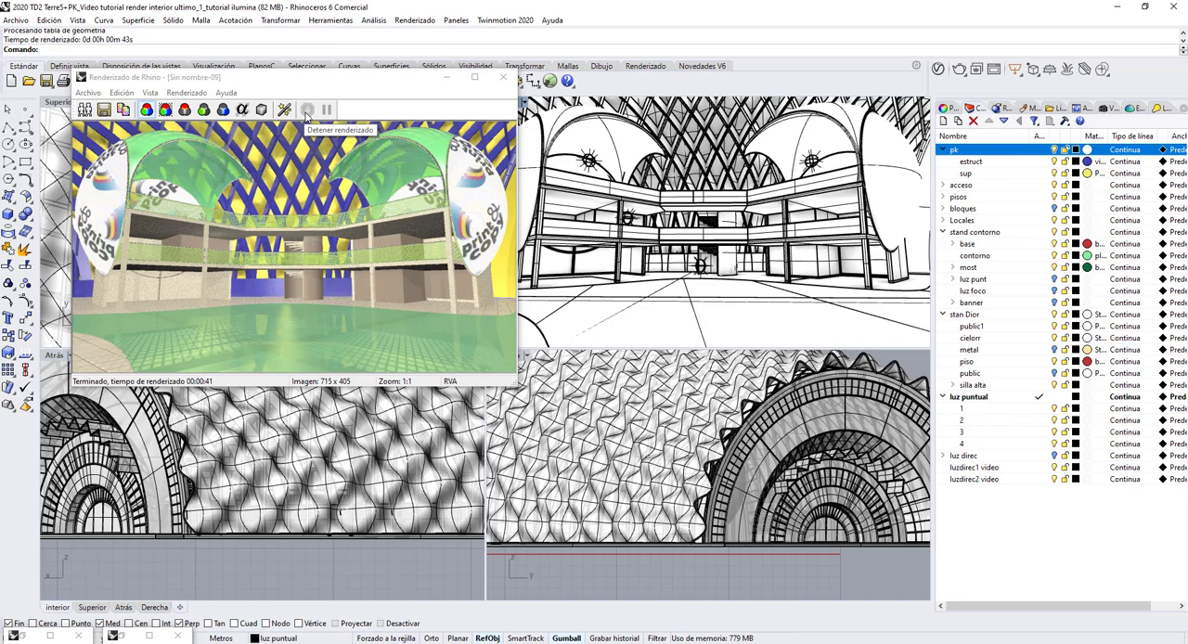
pyautogui.click(149, 636)
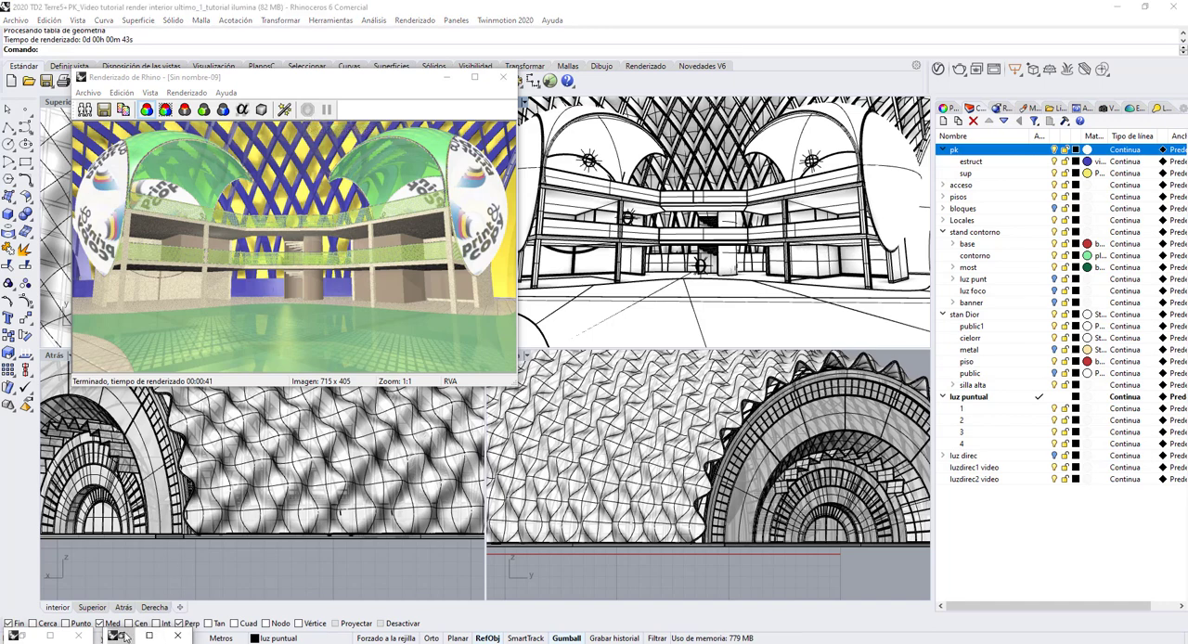
pyautogui.click(26, 636)
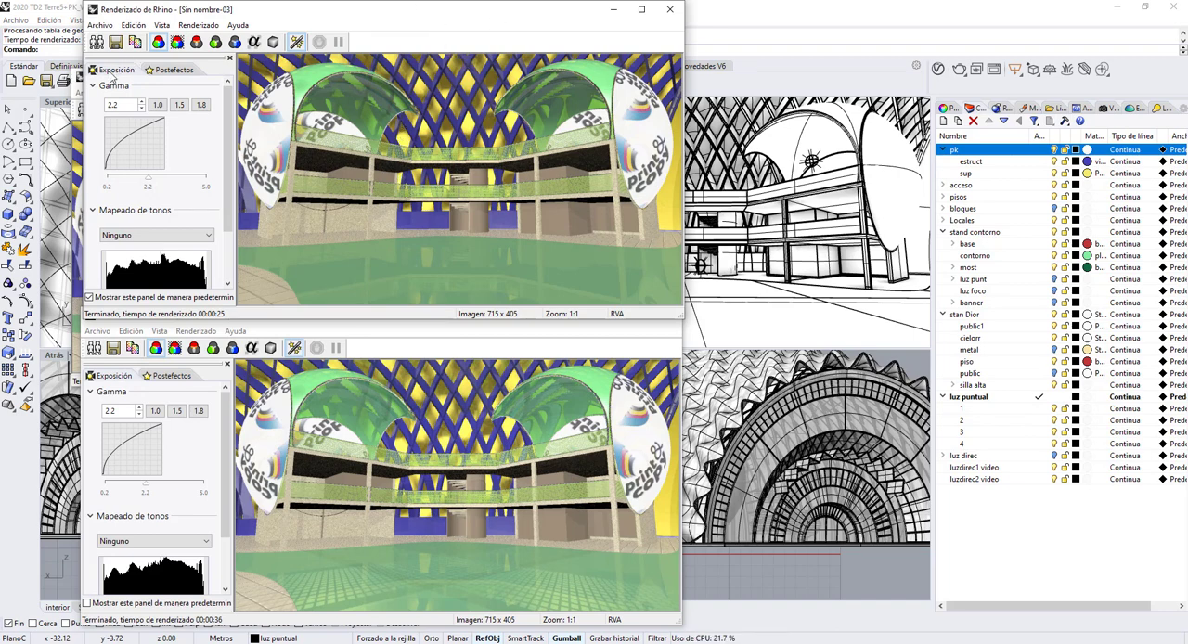
pyautogui.click(79, 110)
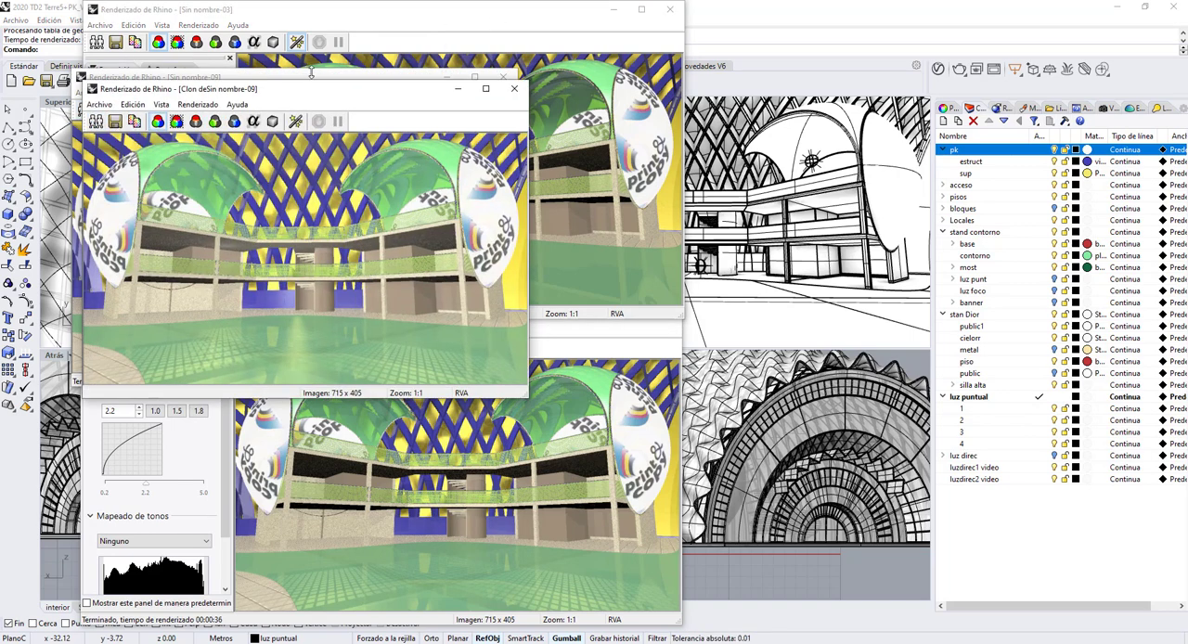
pyautogui.moveTo(316, 93); pyautogui.dragTo(472, 74)
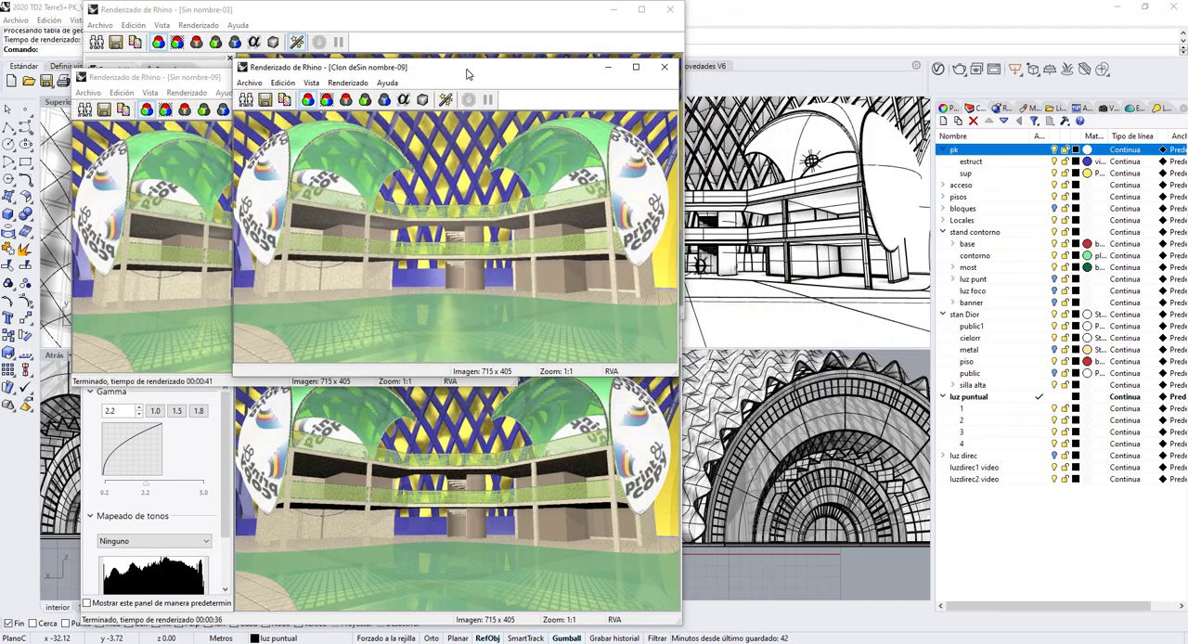
pyautogui.click(668, 72)
# Place the newest render beside the two earlier ones to compare the lighting, and minimize it after the comparison.
pyautogui.moveTo(380, 78); pyautogui.dragTo(926, 19)
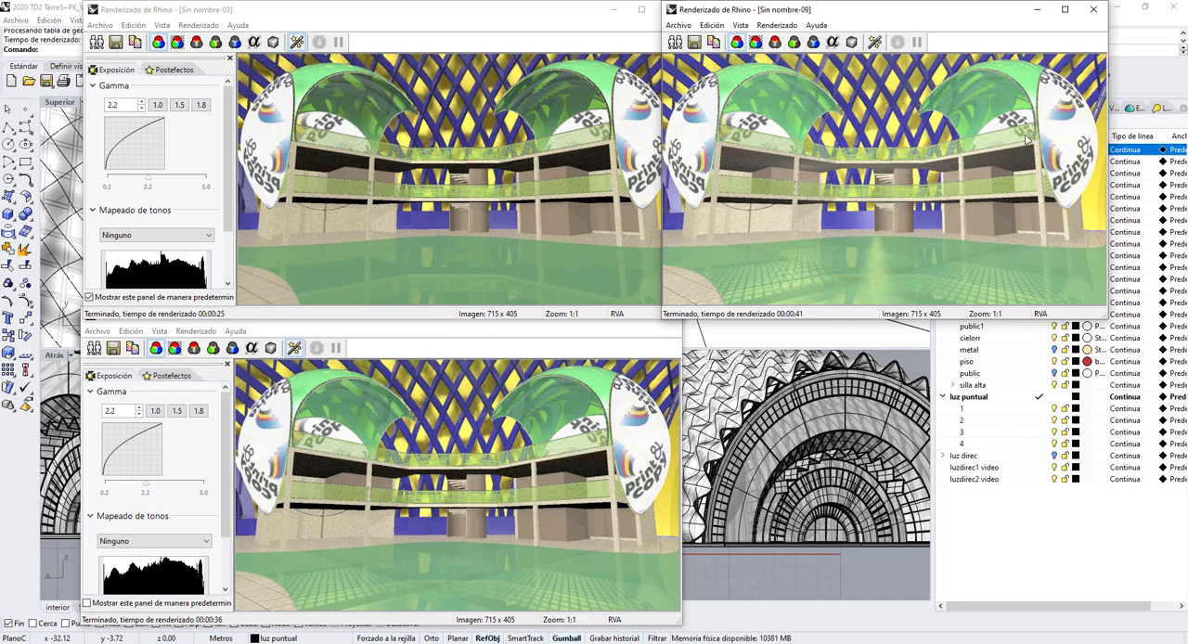
pyautogui.click(1039, 10)
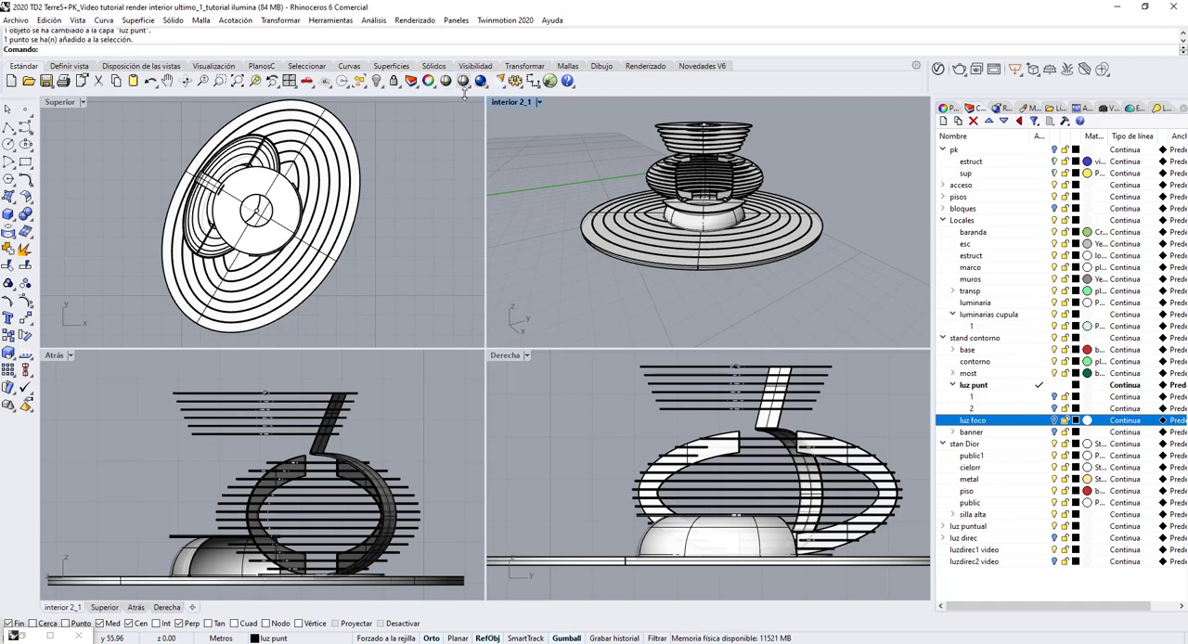
# Start a spotlight and place the centre of its cone base at the middle of the circular stand's floor.
pyautogui.click(502, 87)
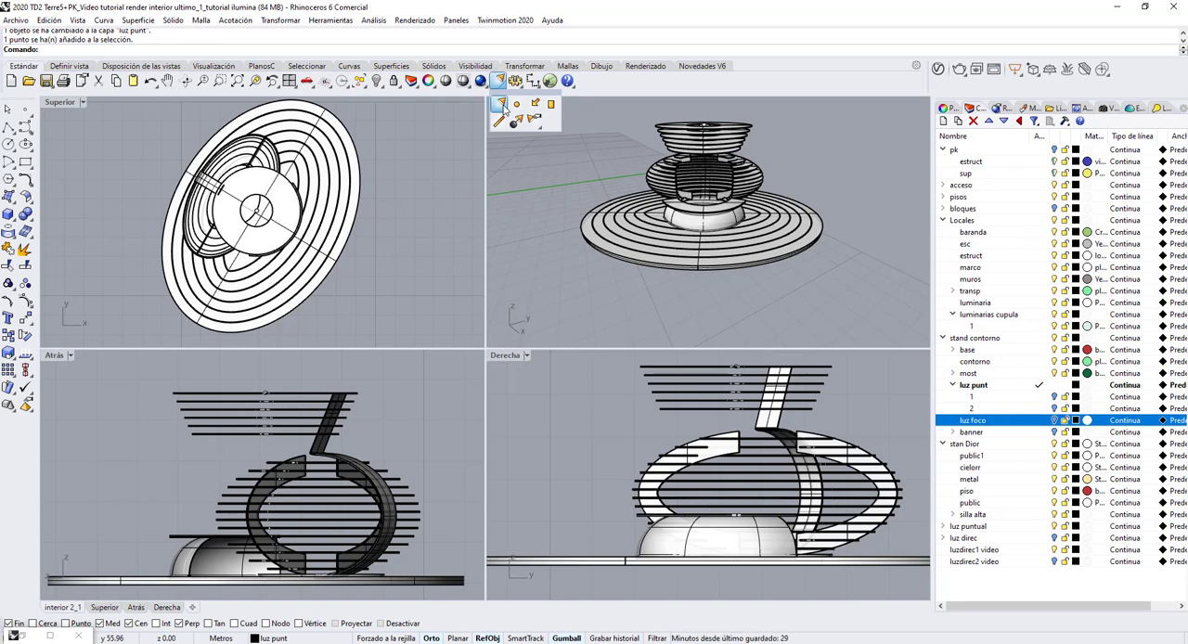
pyautogui.click(500, 105)
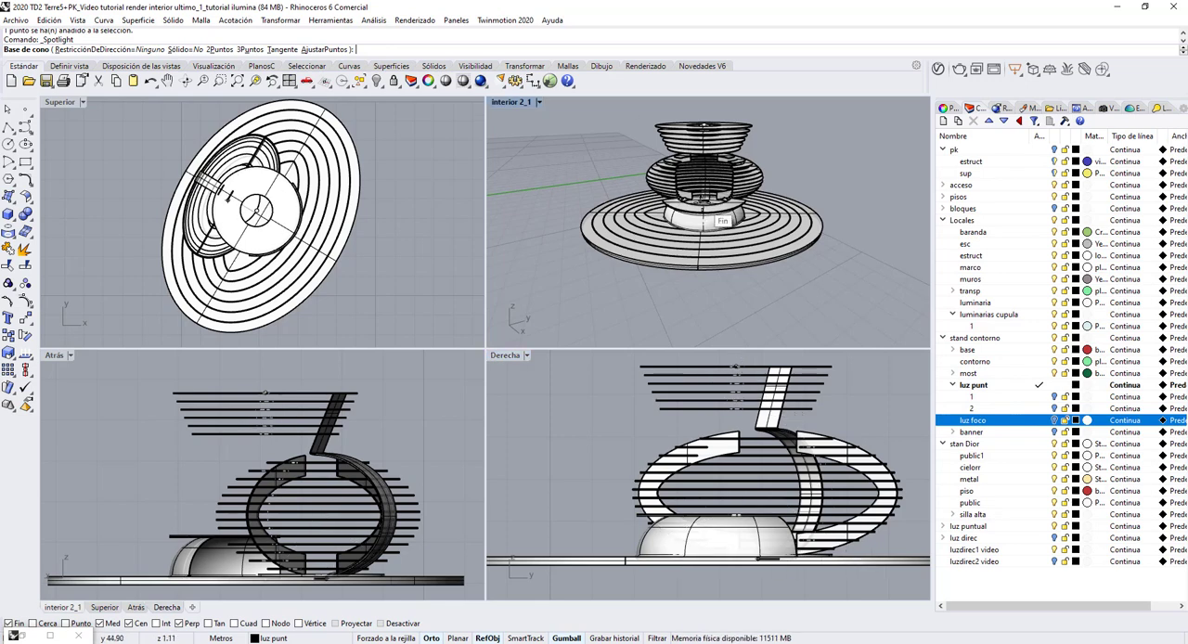
pyautogui.scroll(2, 698, 196)
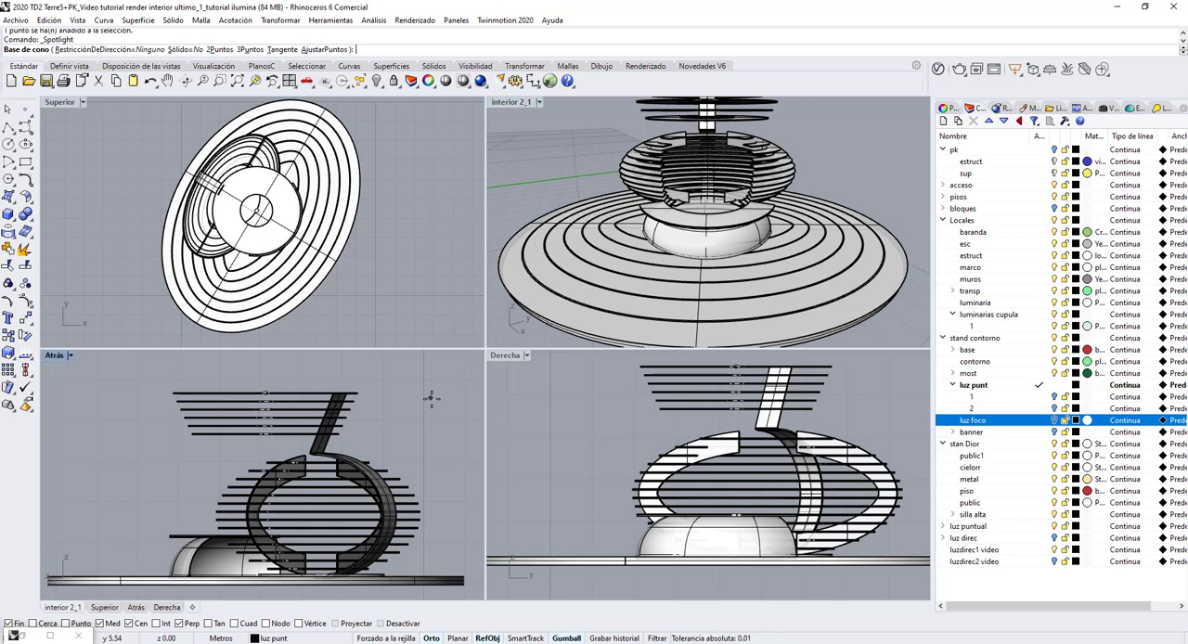
pyautogui.moveTo(666, 240); pyautogui.dragTo(671, 274, button='right')
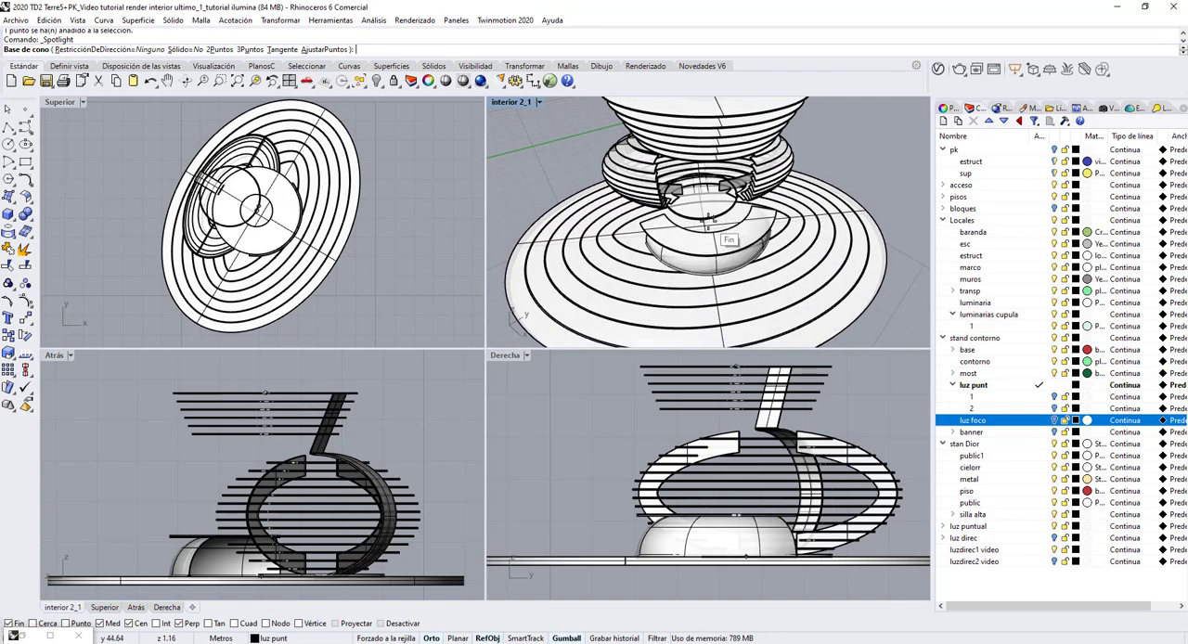
pyautogui.scroll(8, 705, 221)
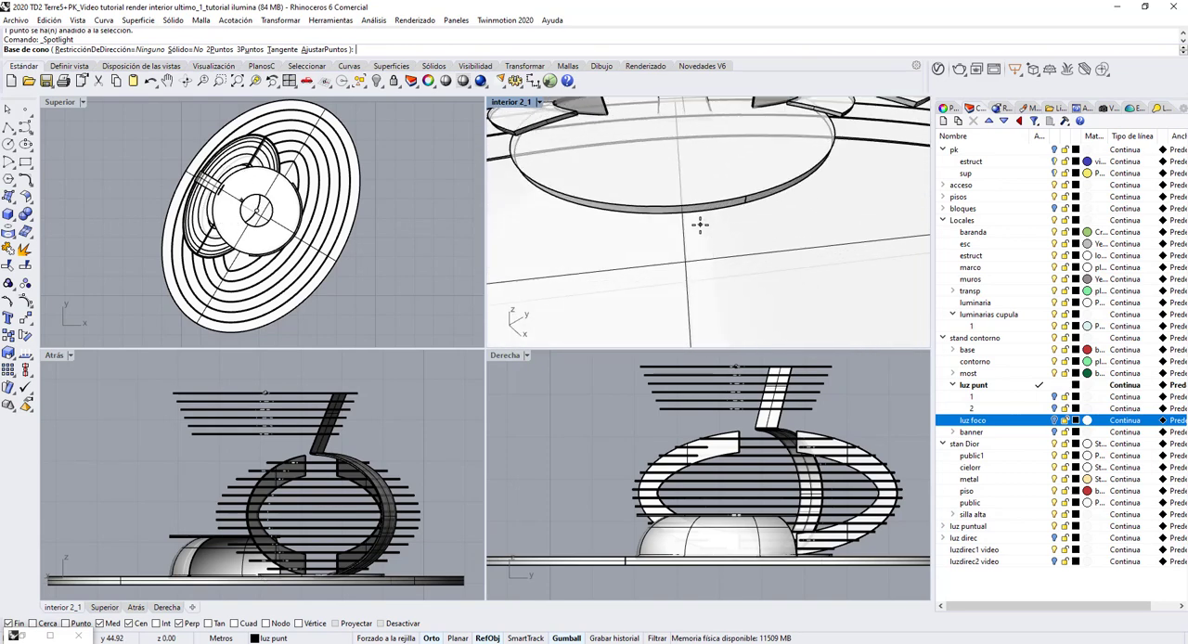
pyautogui.scroll(-6, 705, 224)
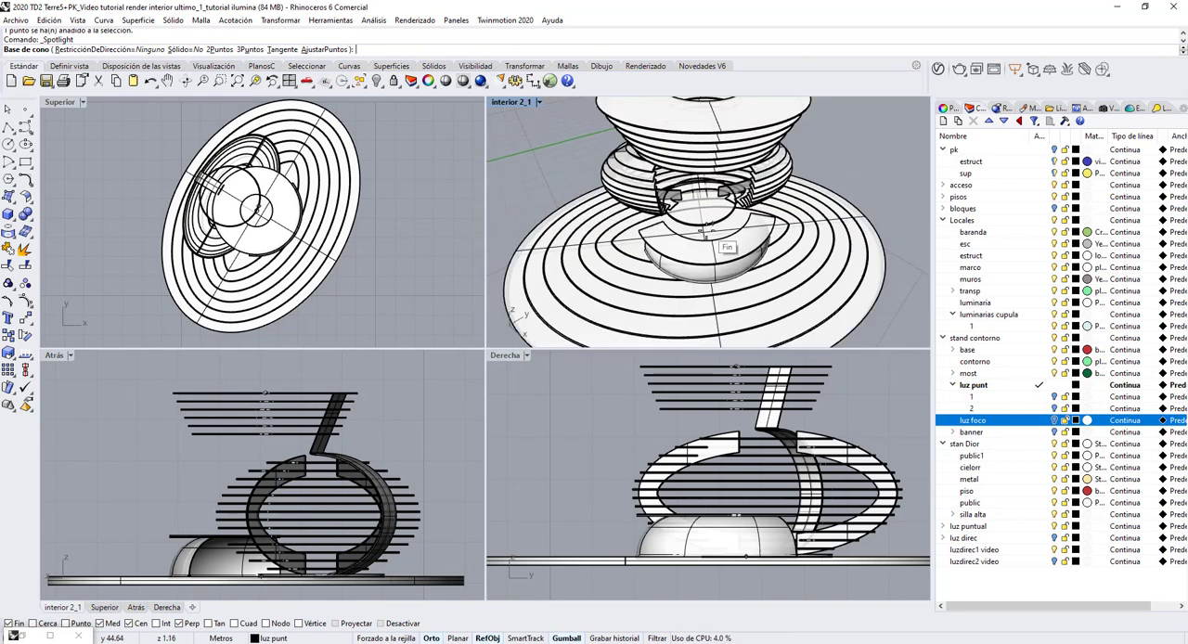
pyautogui.scroll(8, 707, 230)
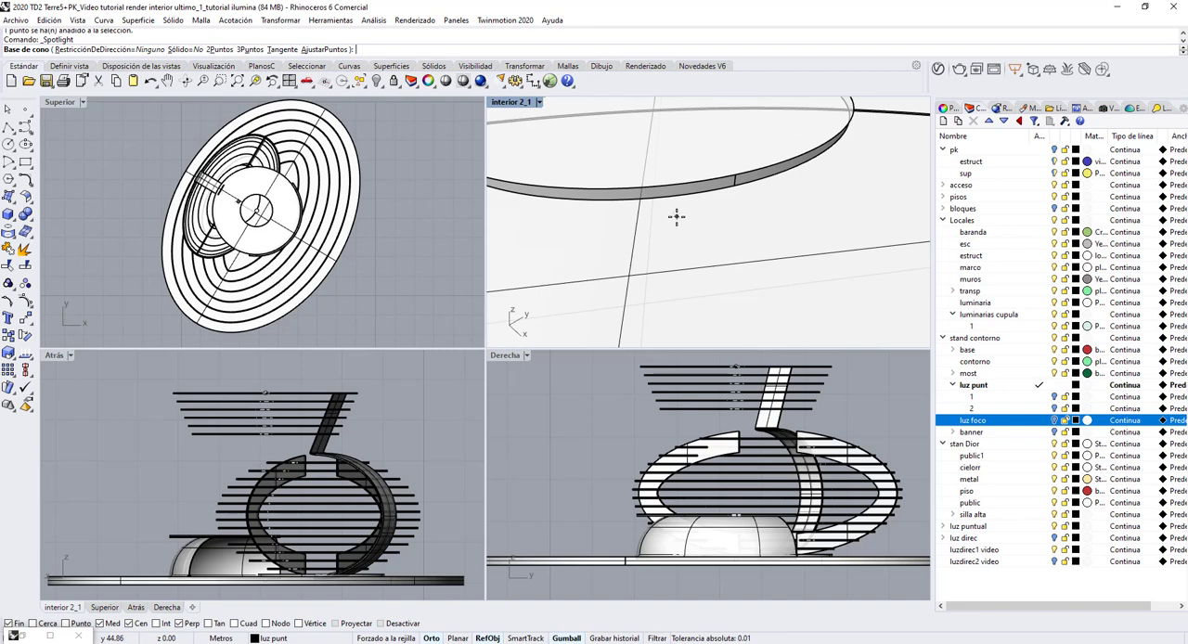
pyautogui.scroll(-6, 677, 215)
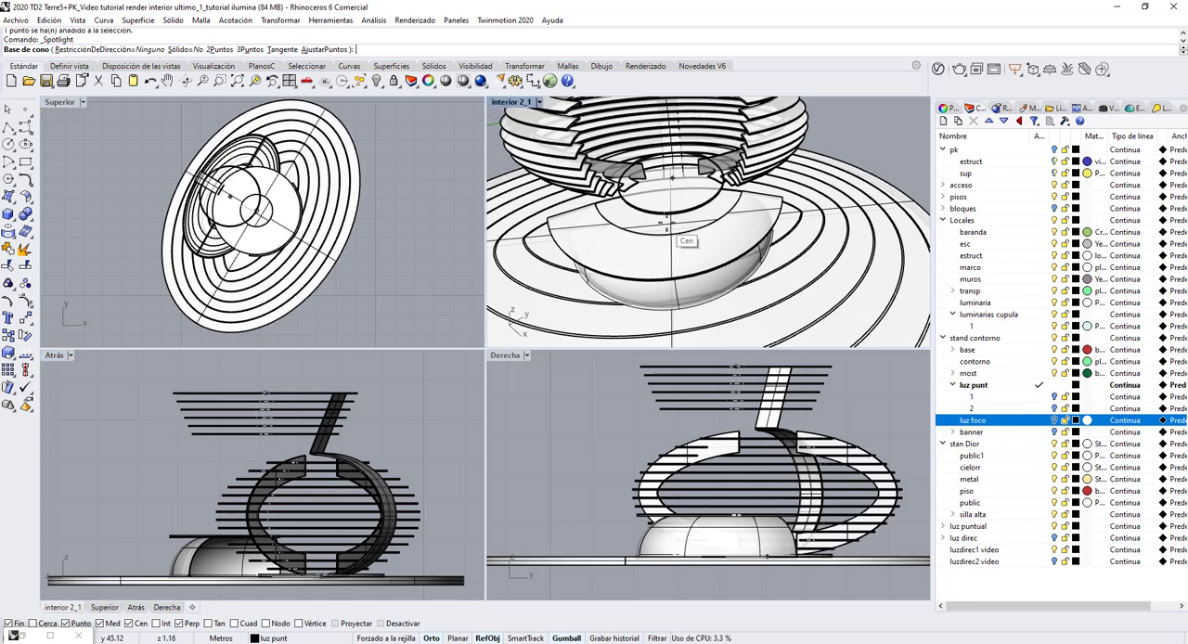
pyautogui.click(676, 216)
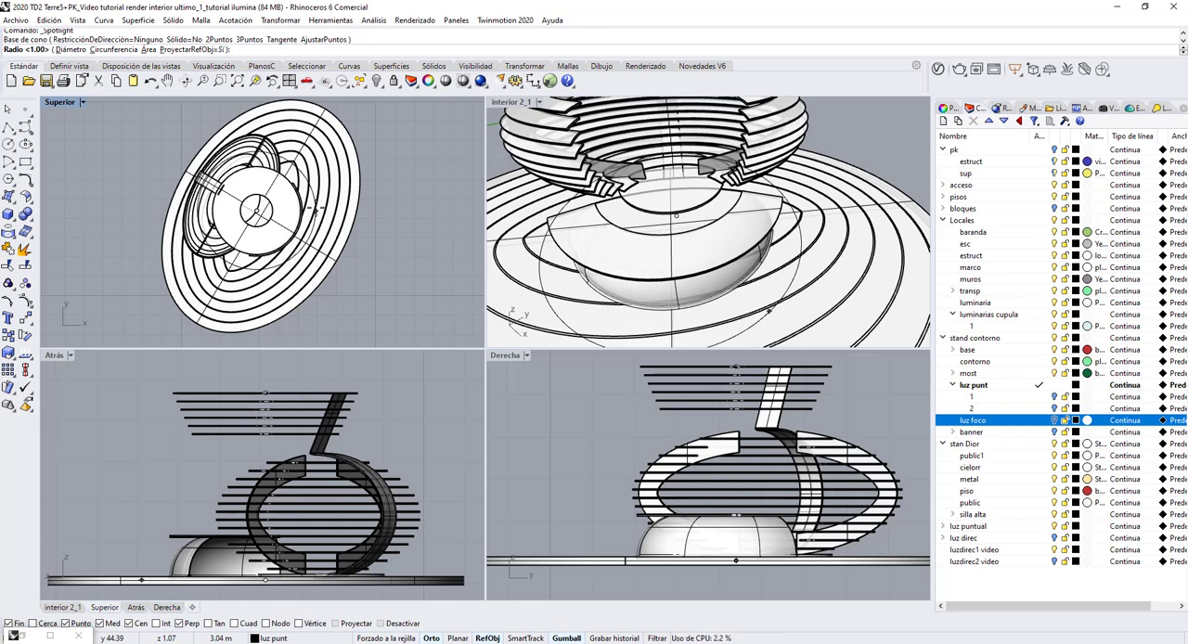
# Give the spotlight cone a radius of about 3 m and end it at the point in the stand's upper ring, about 4.6 m above.
pyautogui.click(314, 210)
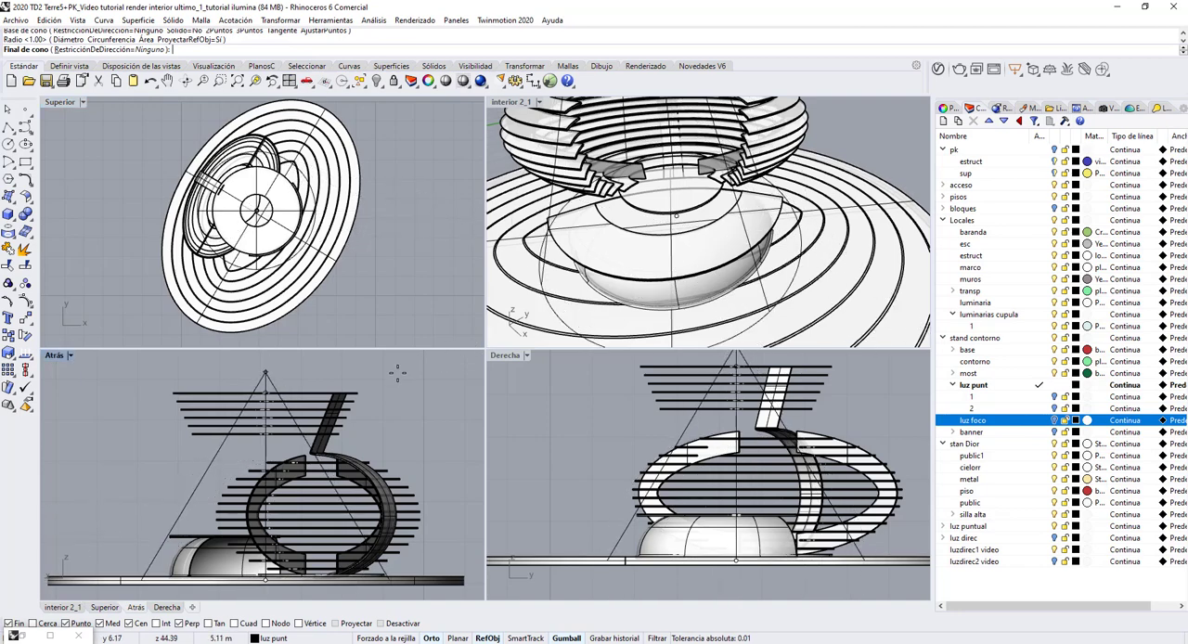
pyautogui.scroll(-5, 649, 232)
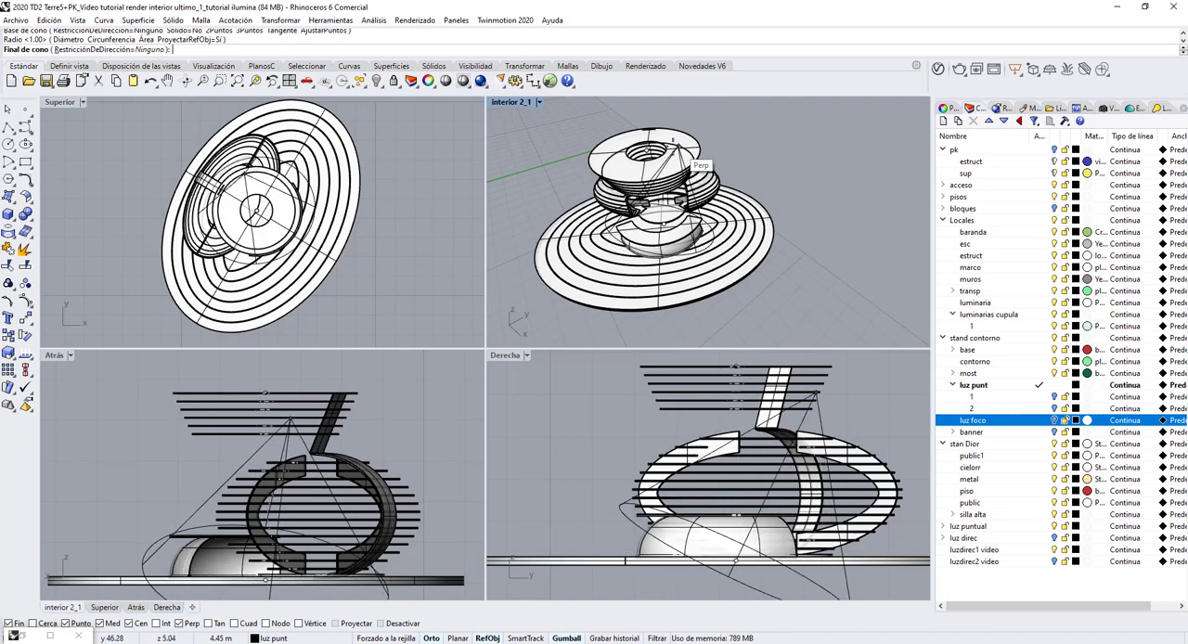
pyautogui.scroll(4, 661, 166)
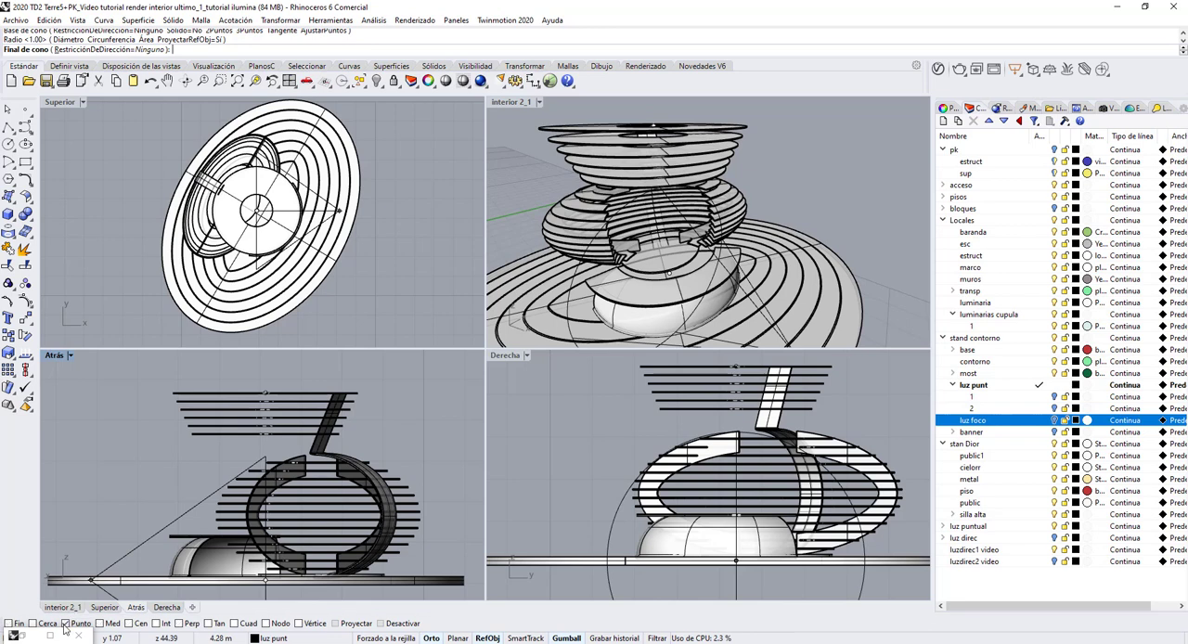
pyautogui.click(655, 130)
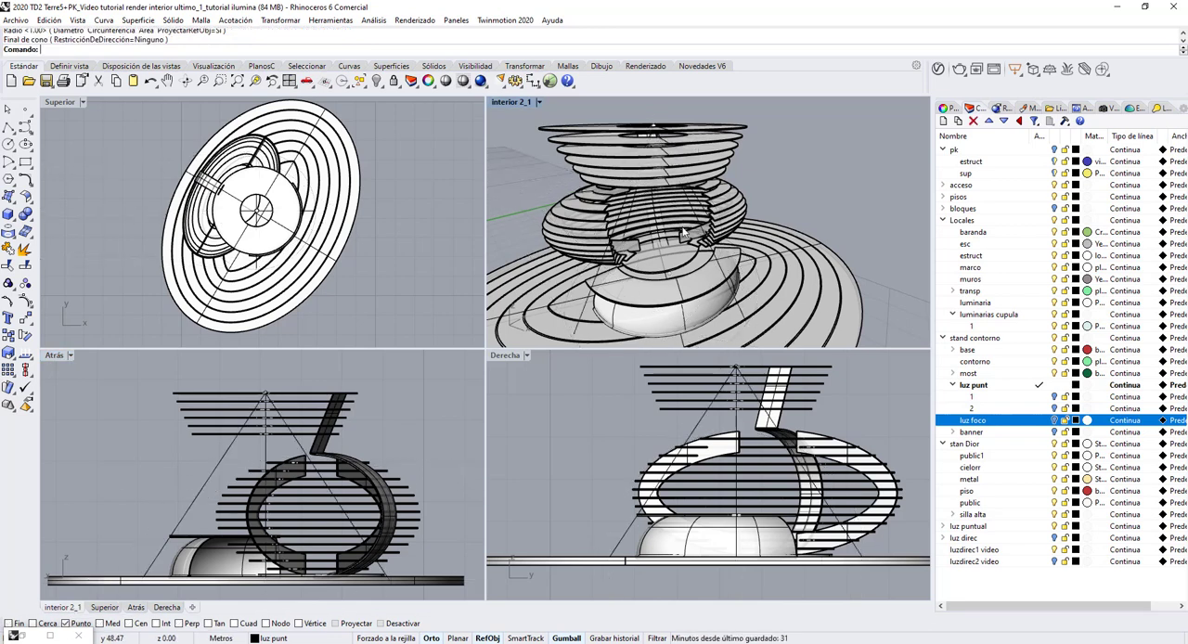
# Maximize the interior 2_1 viewport and frame the circular stand from slightly above.
pyautogui.scroll(5, 681, 195)
pyautogui.scroll(-3, 682, 195)
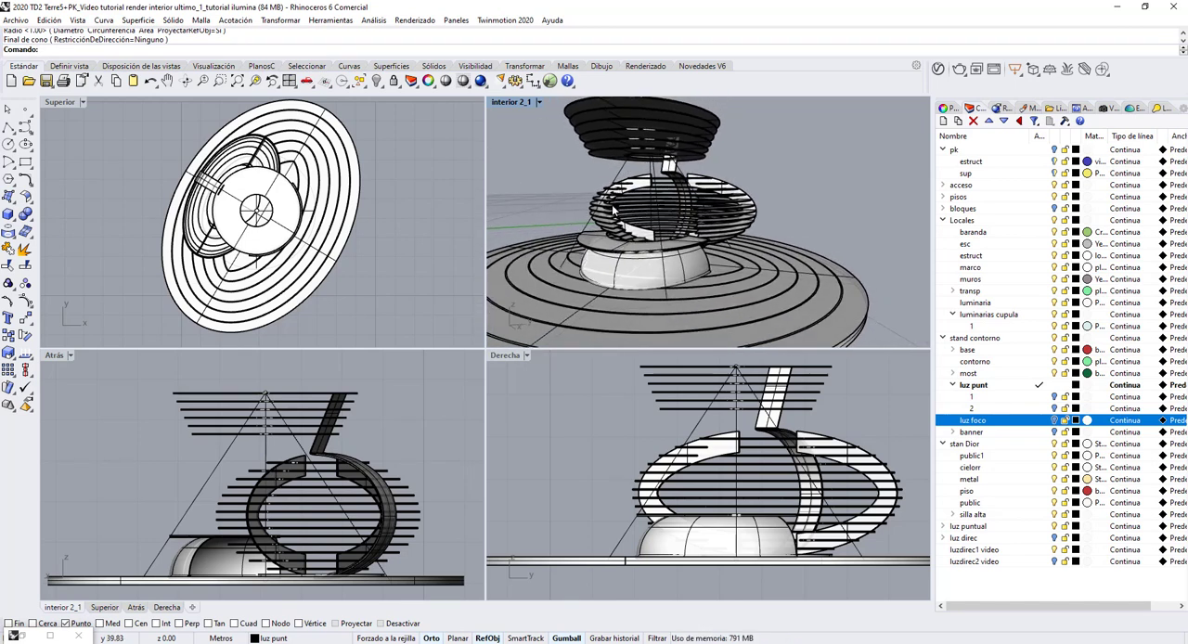
pyautogui.doubleClick(520, 107)
pyautogui.moveTo(448, 277); pyautogui.dragTo(479, 342, button='right')
pyautogui.scroll(-6, 553, 304)
pyautogui.scroll(3, 466, 342)
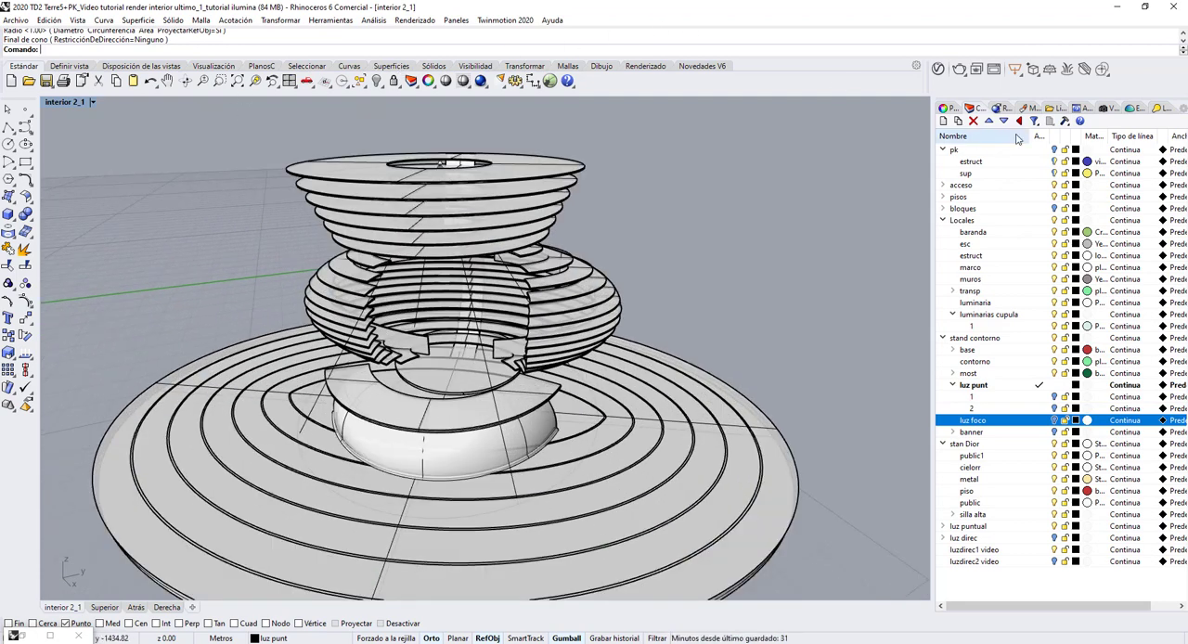
# Set the render quality to Calidad de borrador, render the interior 2_1 view and minimize the finished render.
pyautogui.click(1006, 108)
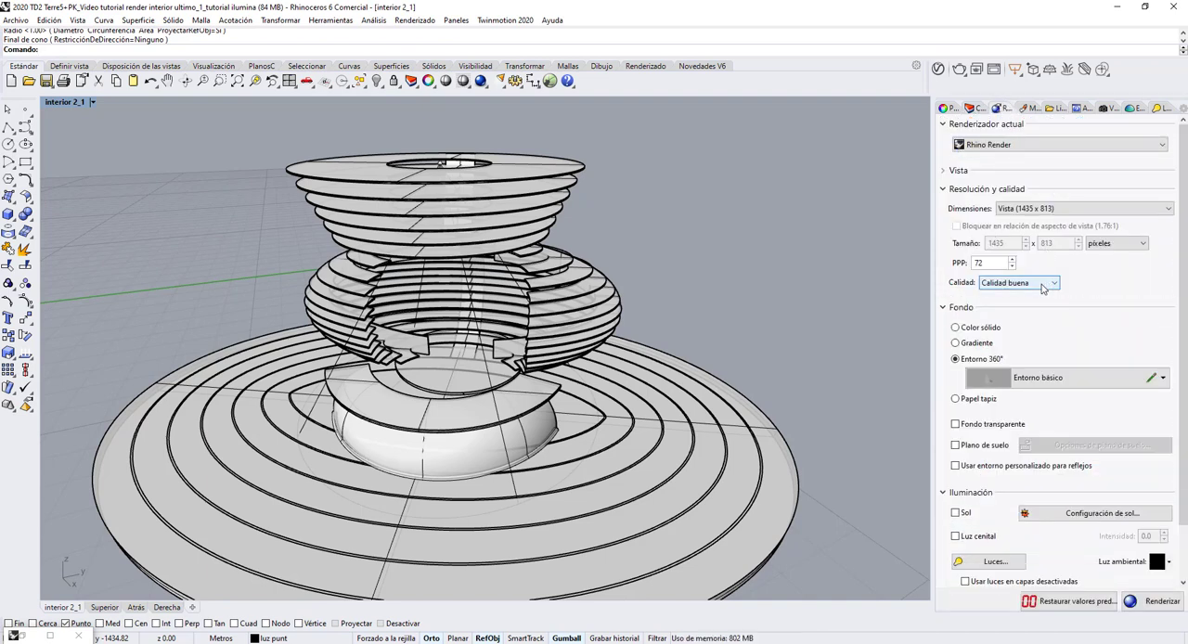
pyautogui.click(1053, 289)
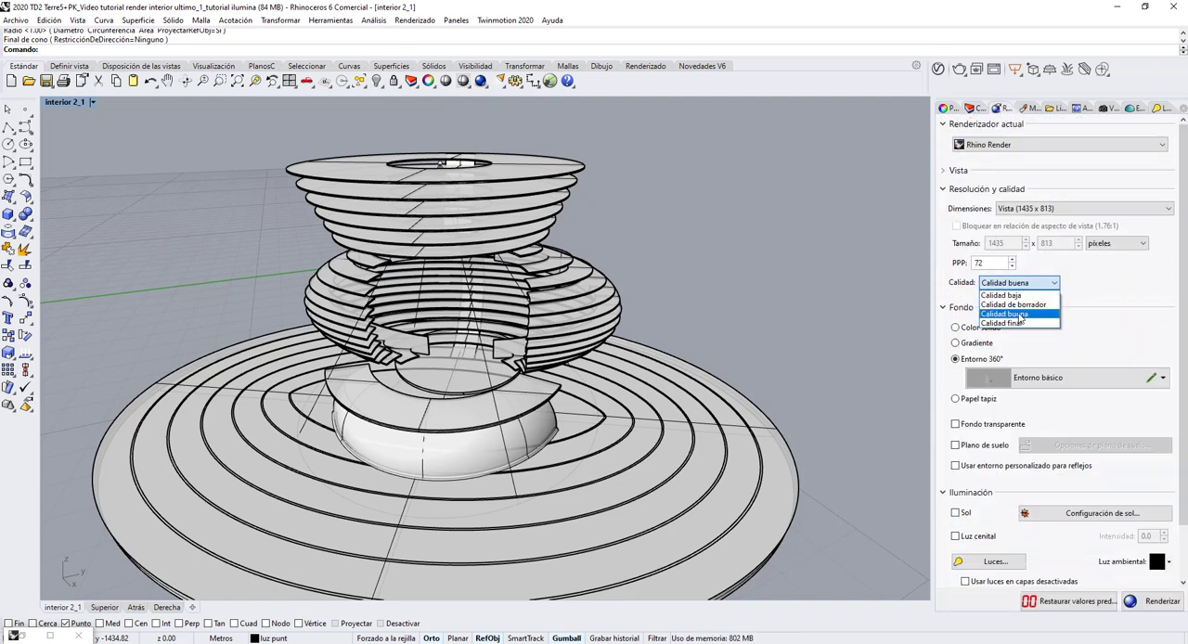
pyautogui.click(1025, 307)
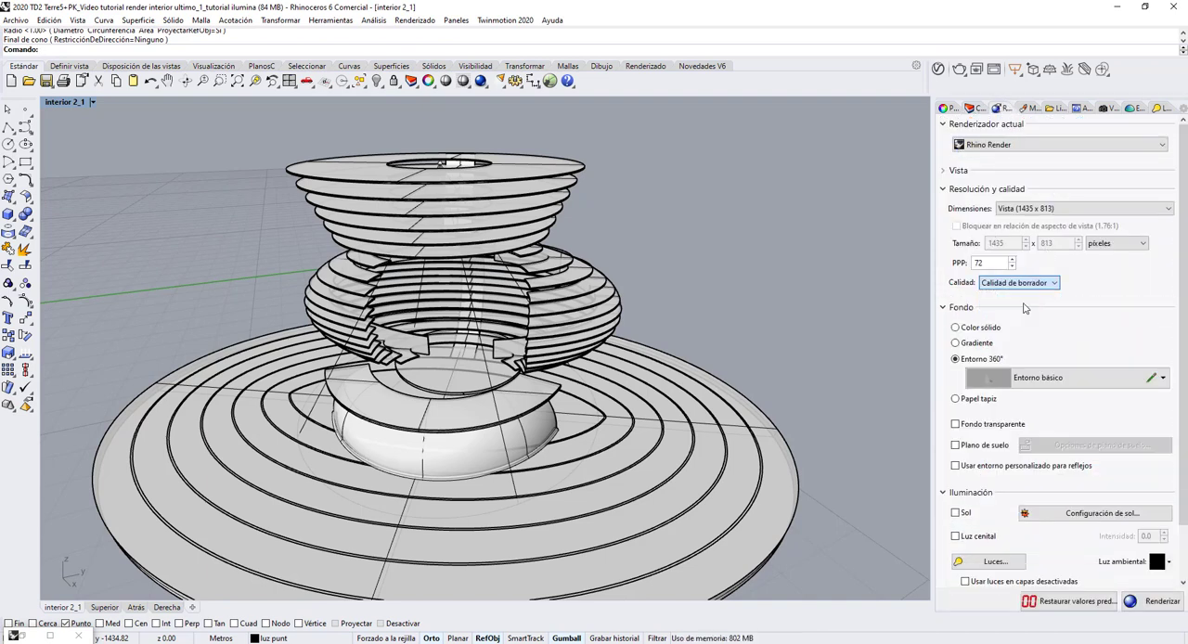
pyautogui.click(481, 82)
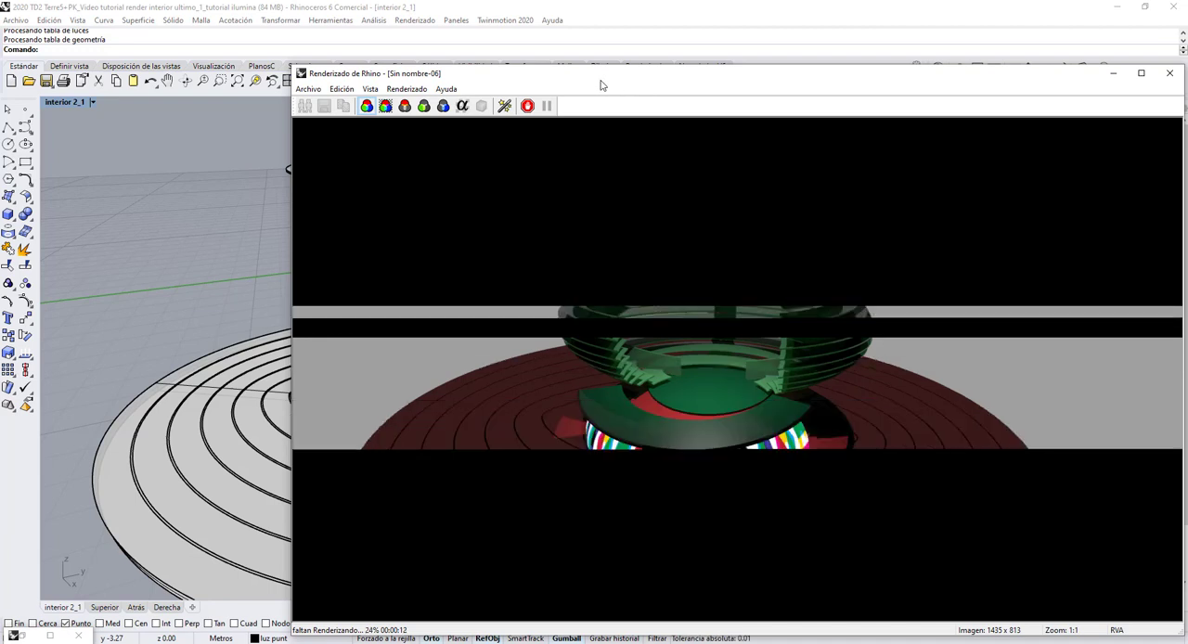
pyautogui.moveTo(600, 85); pyautogui.dragTo(404, 61)
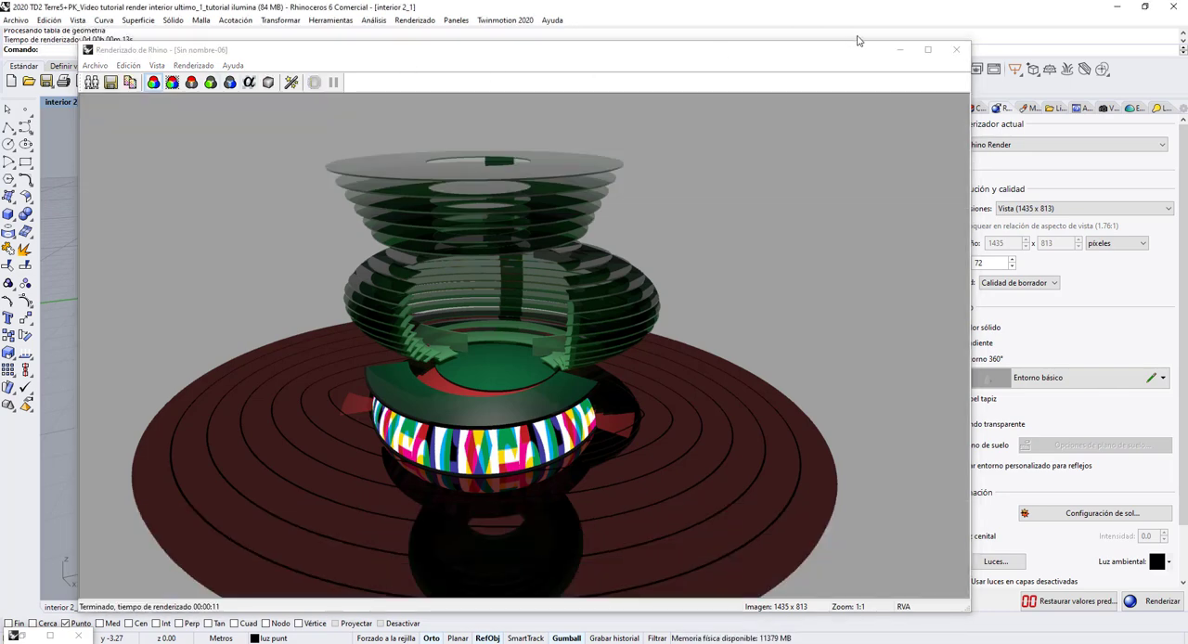
pyautogui.click(899, 49)
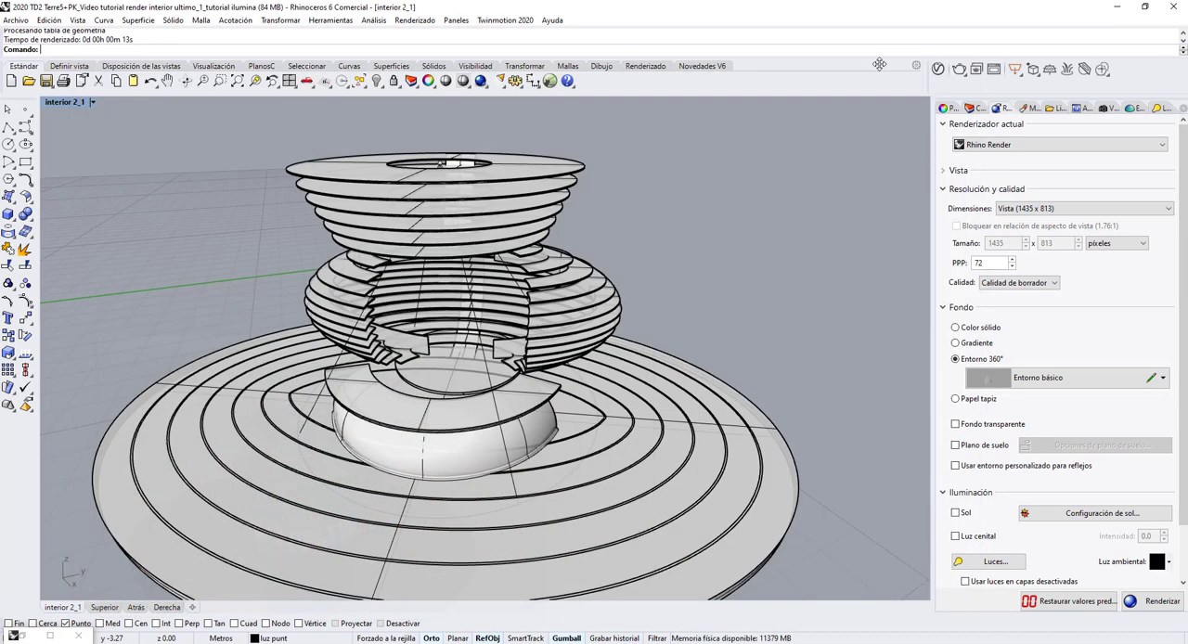
# Give the stand's spotlight a pale gold colour (R 247, G 237, B 208) and set its light beam (Haz de luz) to 44.
pyautogui.click(485, 364)
pyautogui.press('Return')
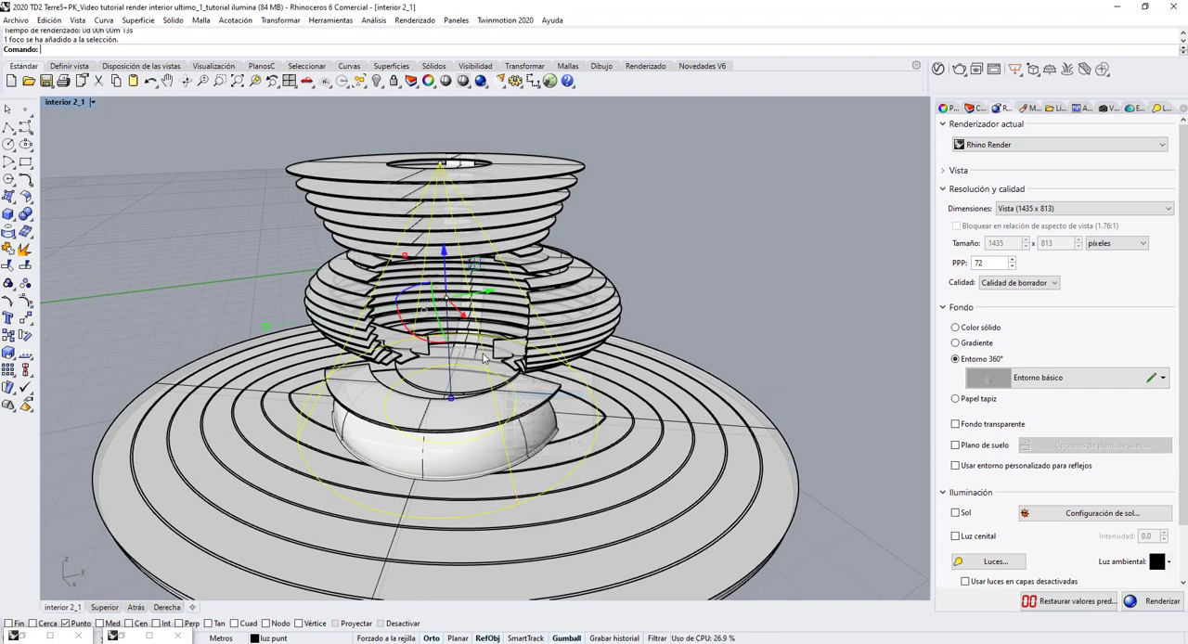
pyautogui.click(947, 110)
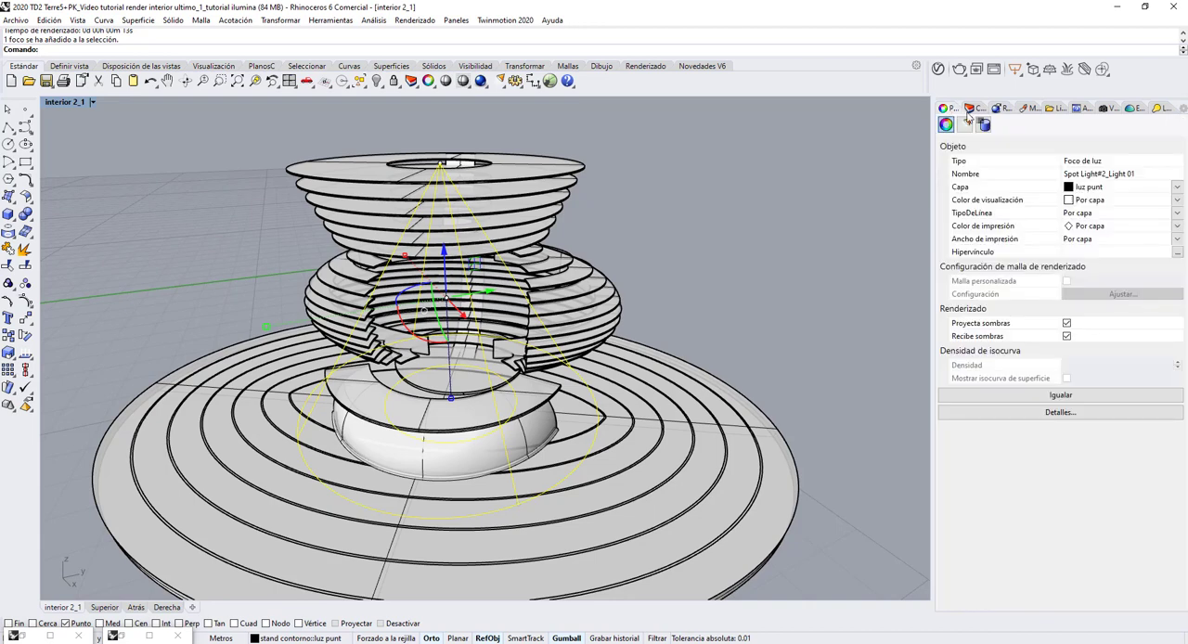
pyautogui.click(966, 124)
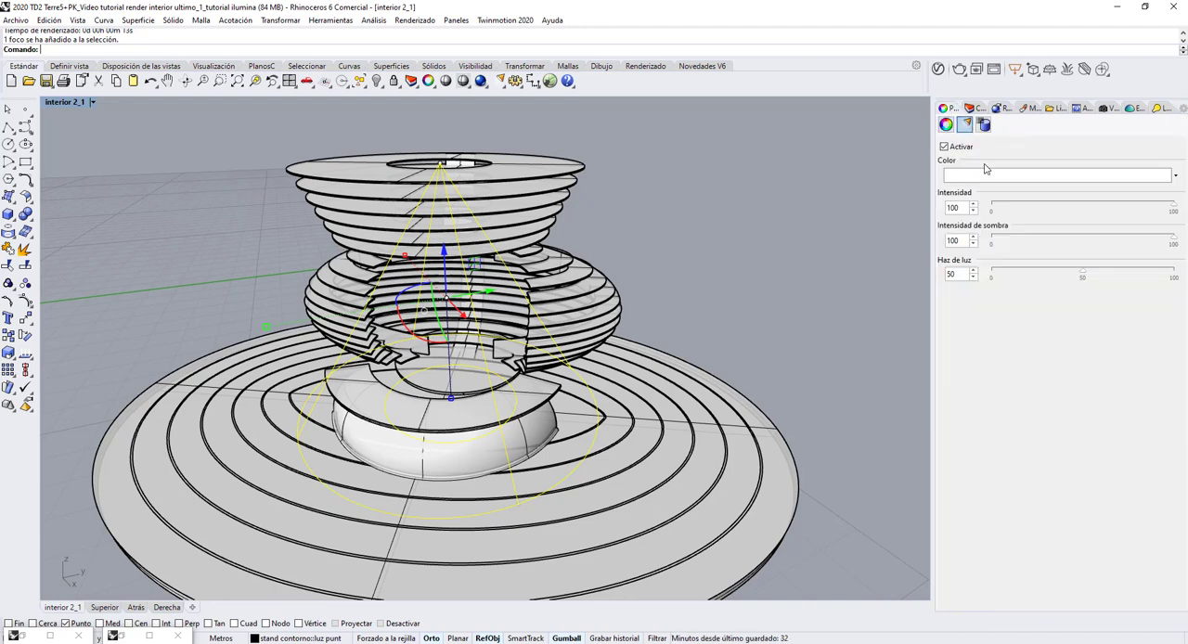
pyautogui.click(1177, 178)
pyautogui.click(1128, 190)
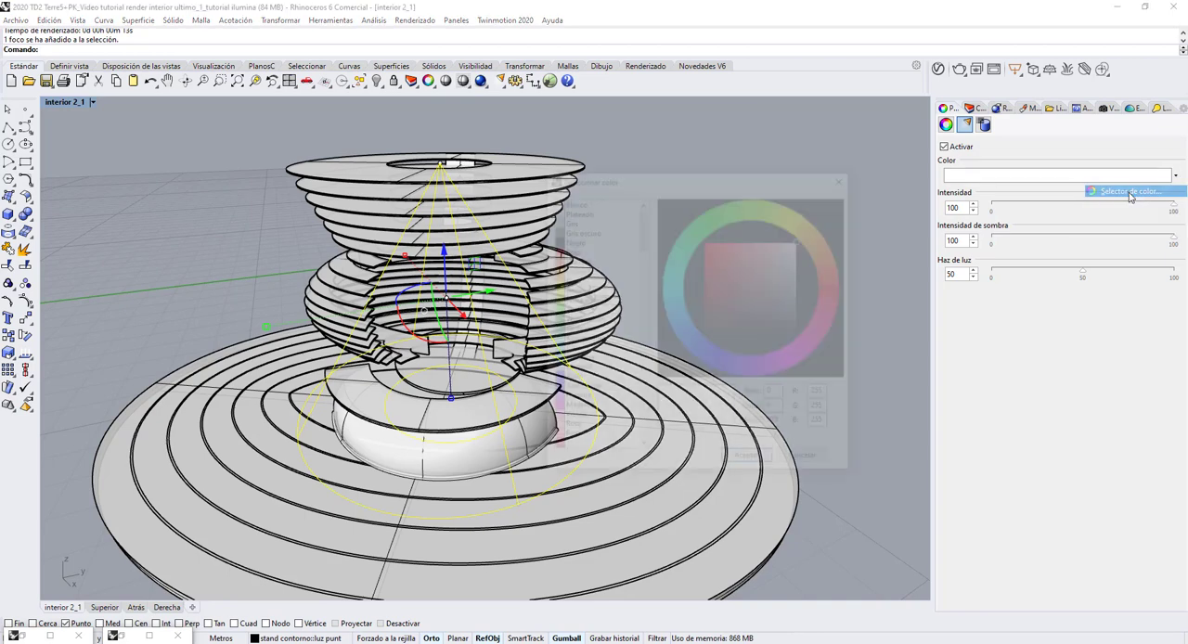
pyautogui.click(568, 280)
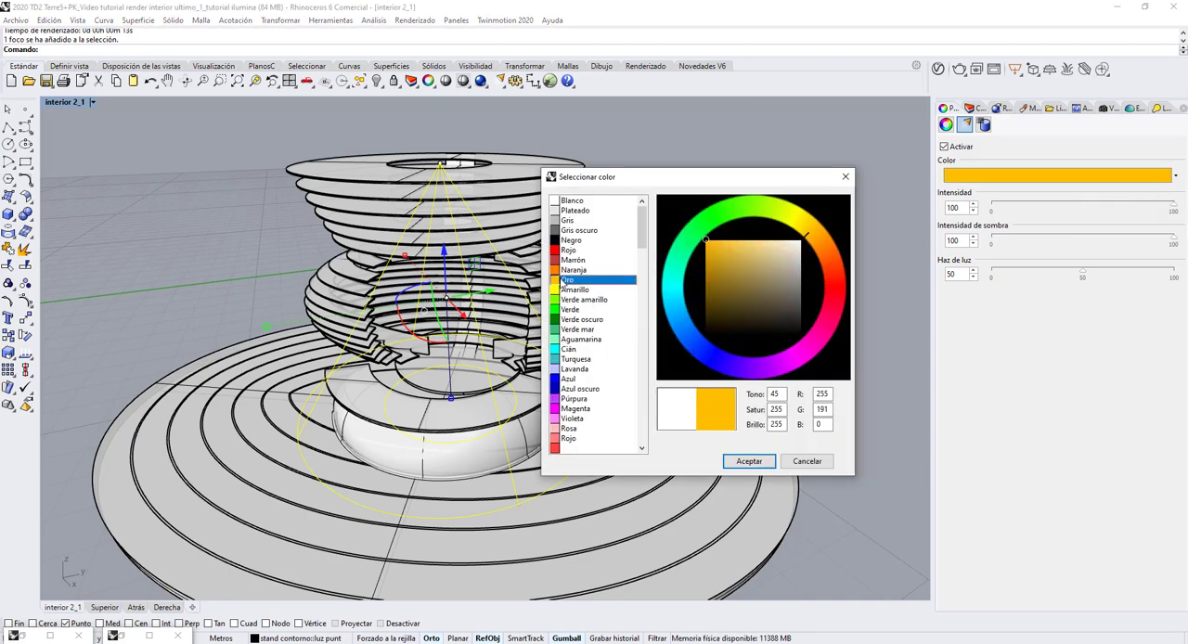
pyautogui.moveTo(709, 243); pyautogui.dragTo(787, 246)
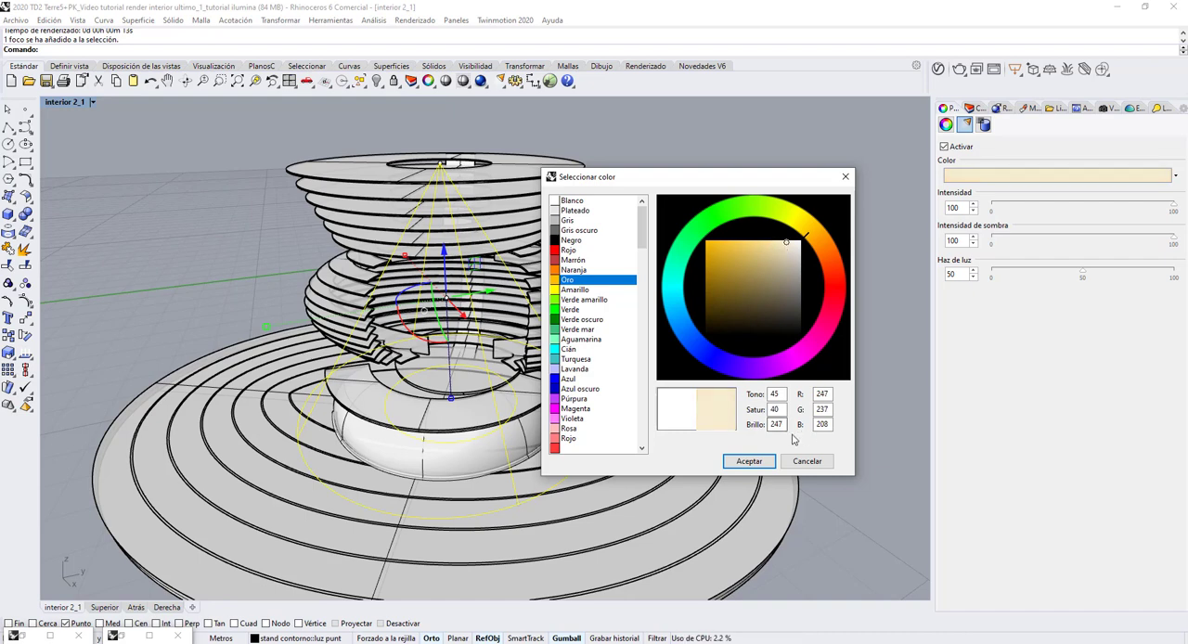
pyautogui.click(749, 462)
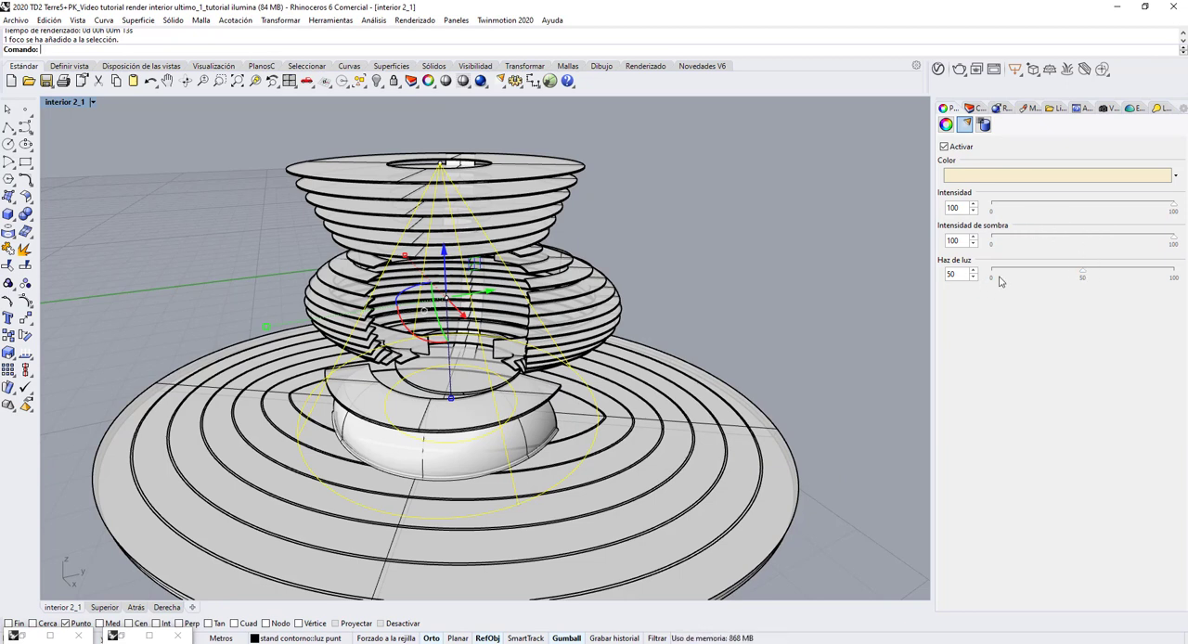
pyautogui.moveTo(1082, 276)
pyautogui.mouseDown()
pyautogui.moveTo(1112, 274)
pyautogui.moveTo(1058, 279)
pyautogui.moveTo(1082, 280)
pyautogui.moveTo(1070, 283)
pyautogui.mouseUp()
# Return to the four-viewport layout and show the interior 2_1 viewport in Renderizado display mode.
pyautogui.doubleClick(58, 104)
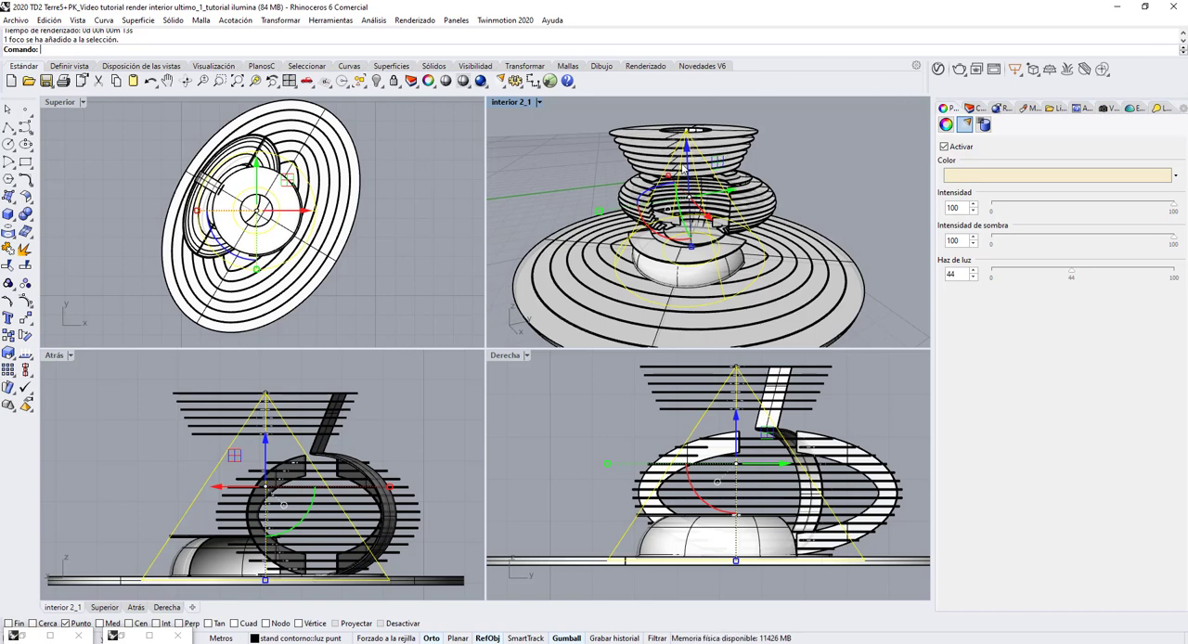
pyautogui.scroll(2, 682, 172)
pyautogui.click(515, 102)
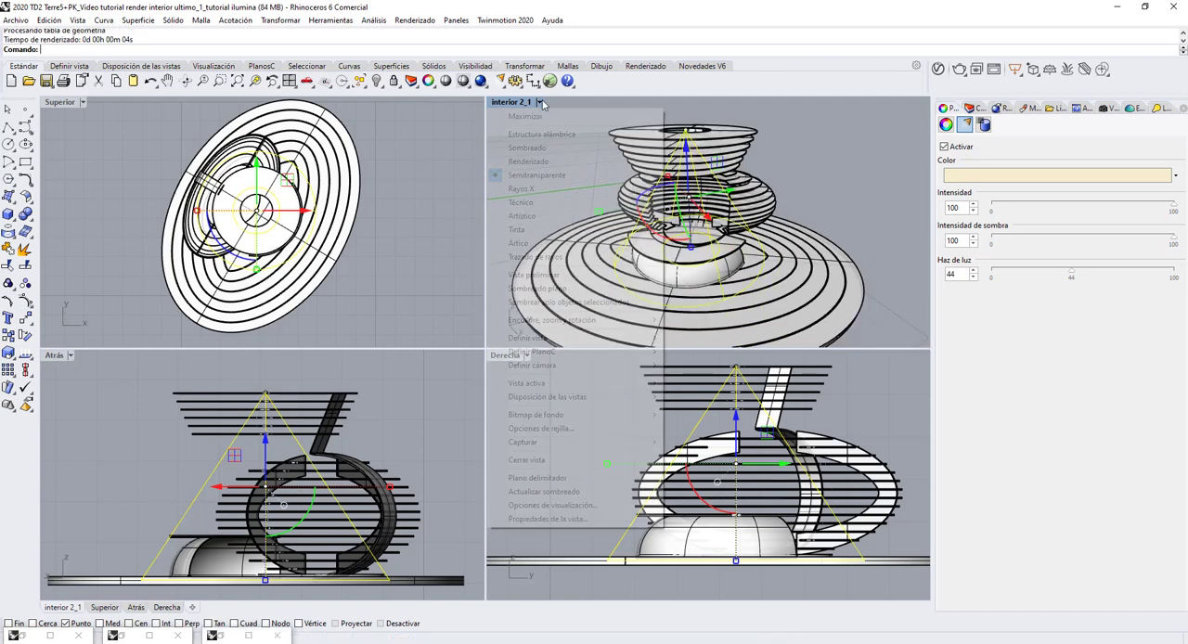
pyautogui.click(539, 163)
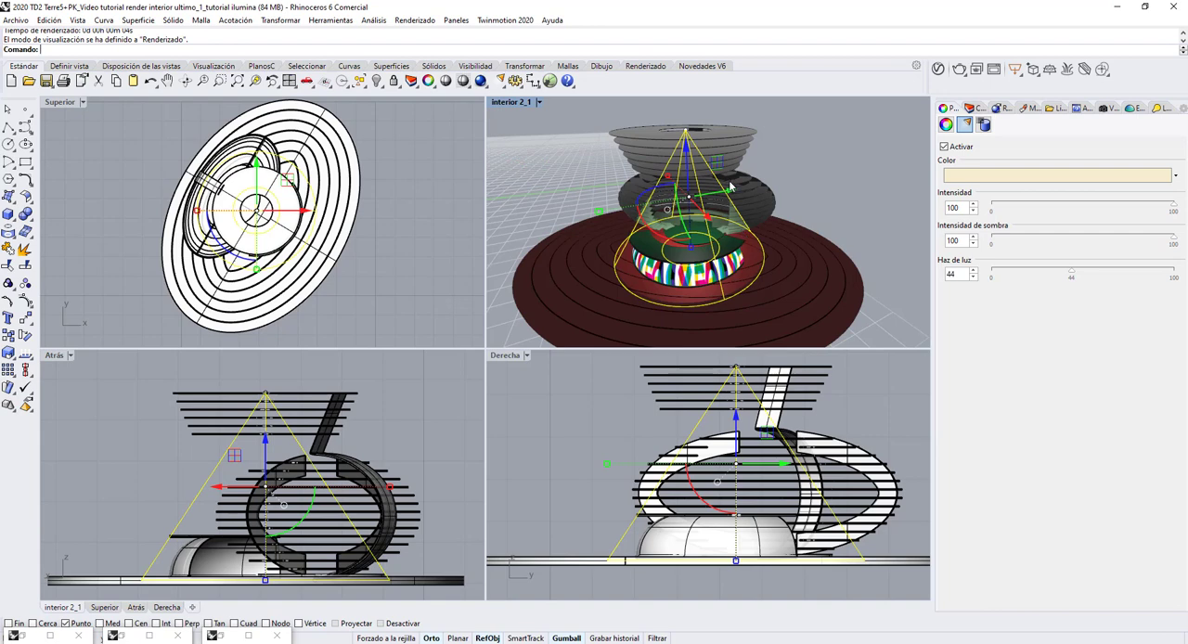
pyautogui.click(568, 155)
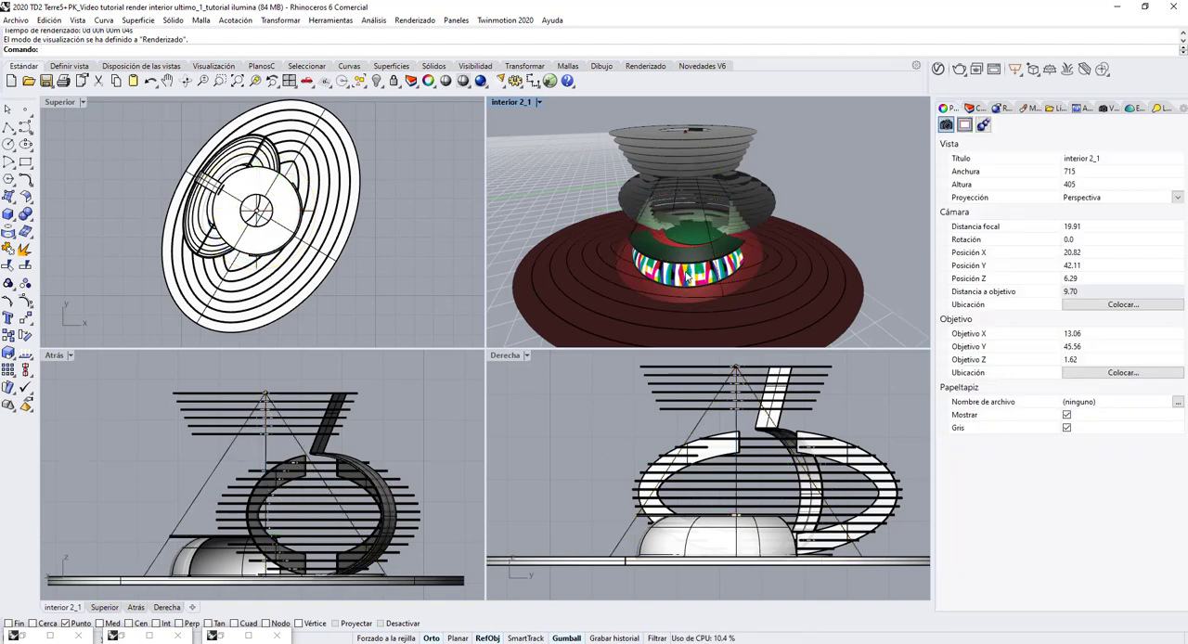
# Try the spotlight's light beam (Haz de luz) at 100 and at 89 in the rendered view.
pyautogui.click(975, 109)
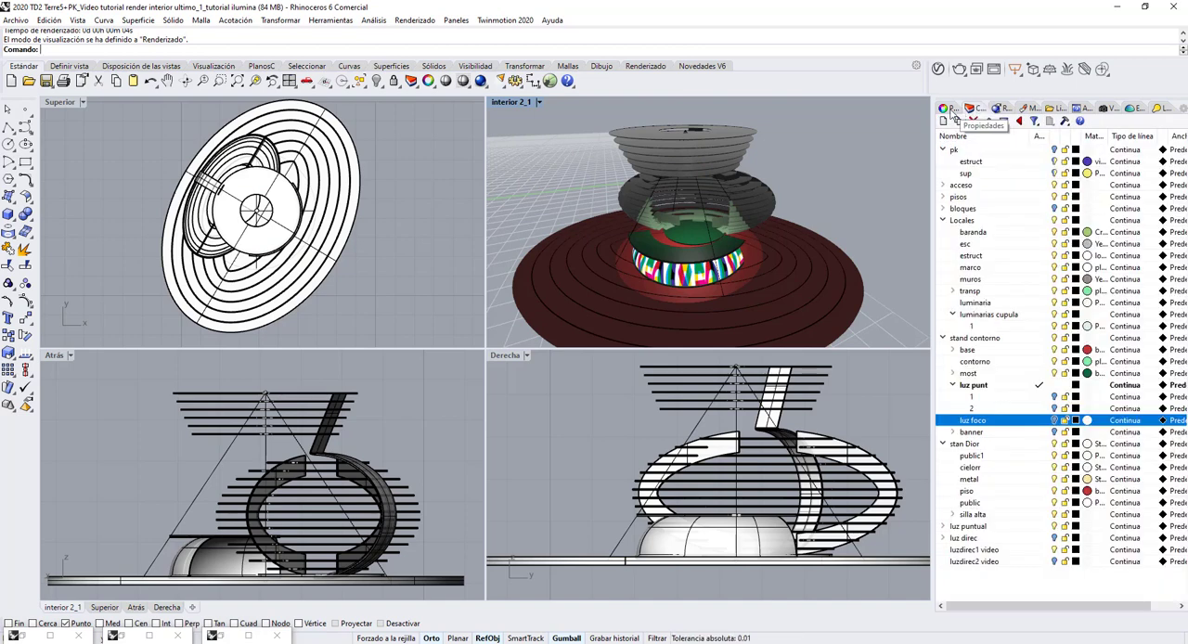
pyautogui.click(946, 108)
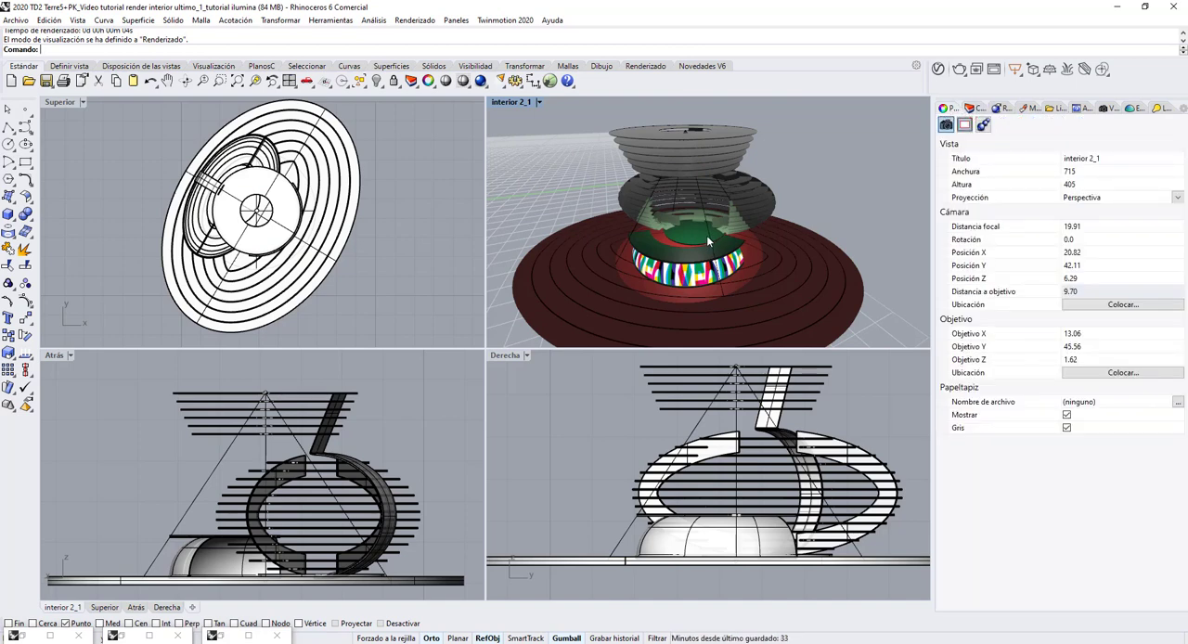
pyautogui.click(707, 242)
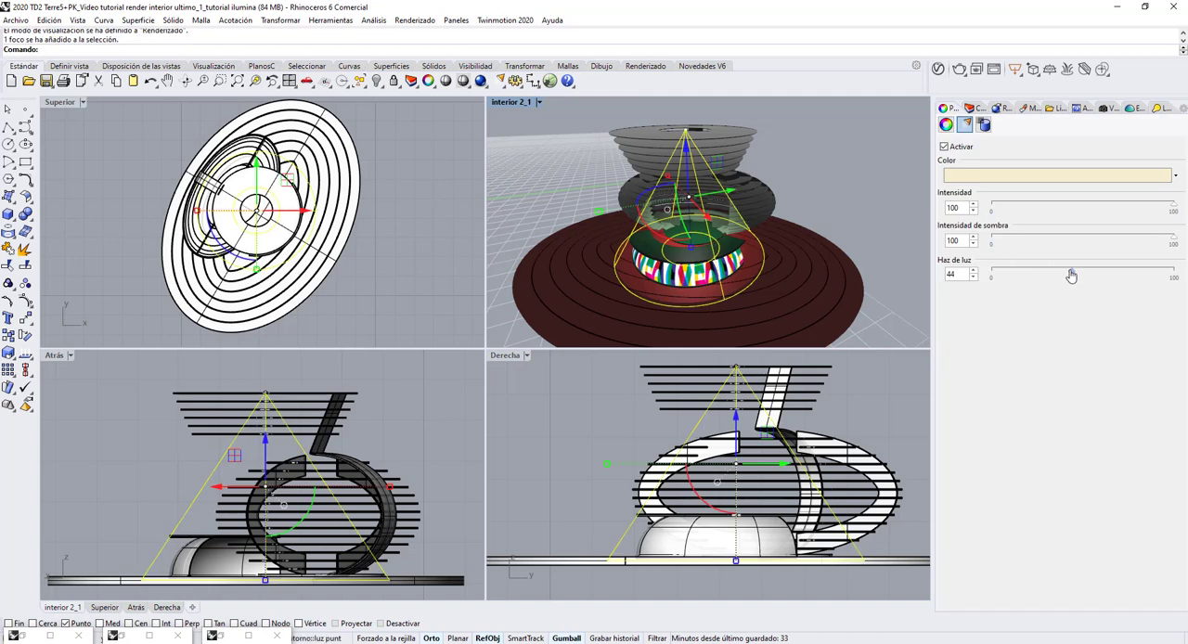
pyautogui.moveTo(1073, 275); pyautogui.dragTo(1177, 283)
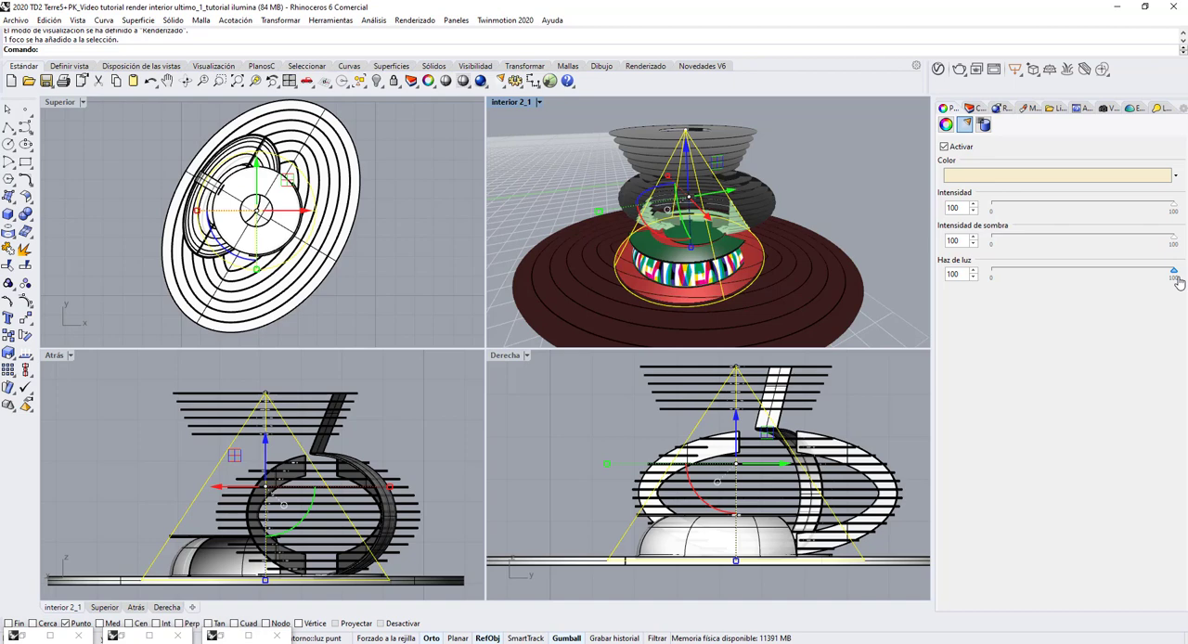
pyautogui.moveTo(1174, 285); pyautogui.dragTo(1153, 290)
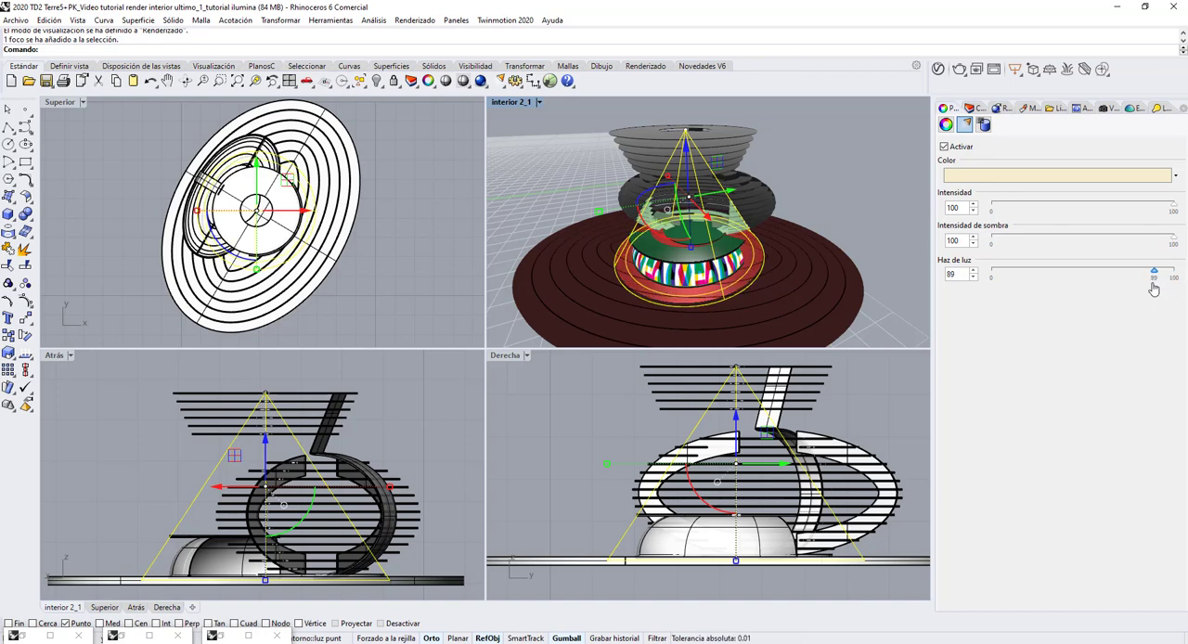
pyautogui.moveTo(1153, 290); pyautogui.dragTo(1175, 281)
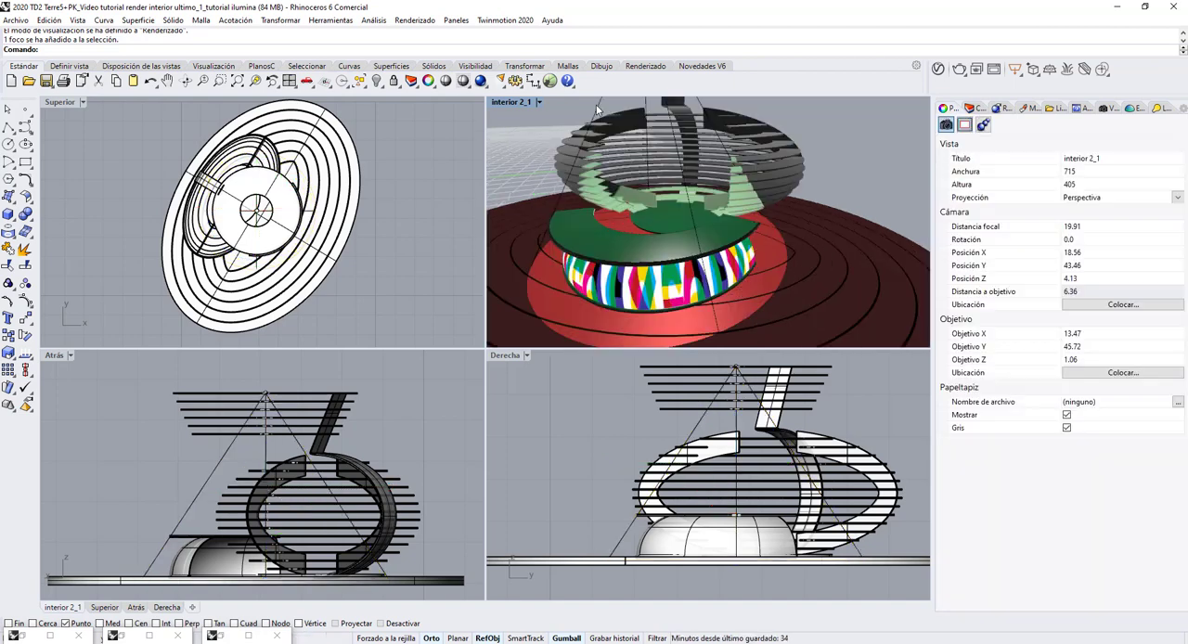
# Lower the spotlight's light beam (Haz de luz) to 72 and deselect the light.
pyautogui.scroll(-5, 690, 179)
pyautogui.scroll(3, 675, 126)
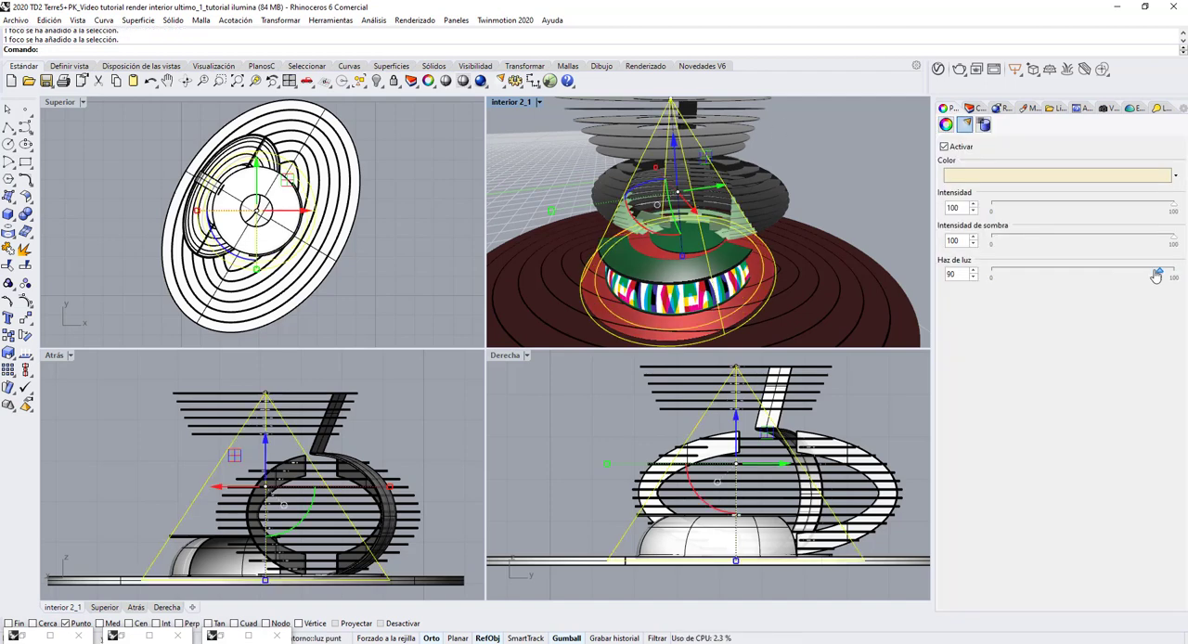
pyautogui.moveTo(1174, 274); pyautogui.dragTo(1150, 271)
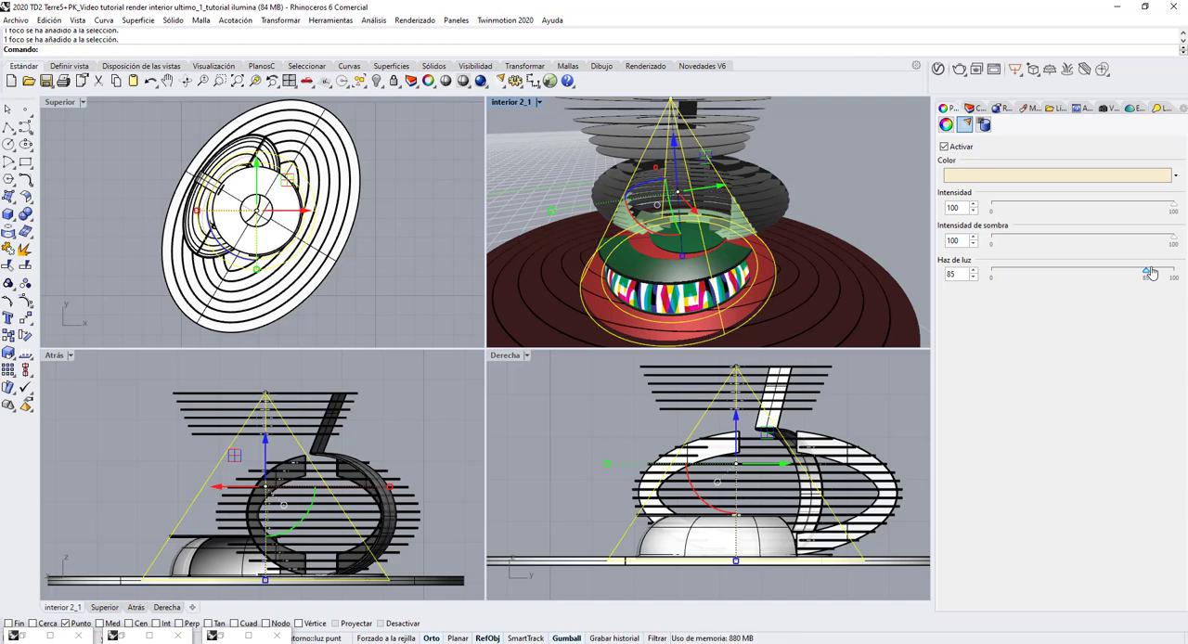
pyautogui.moveTo(1152, 271); pyautogui.dragTo(1125, 274)
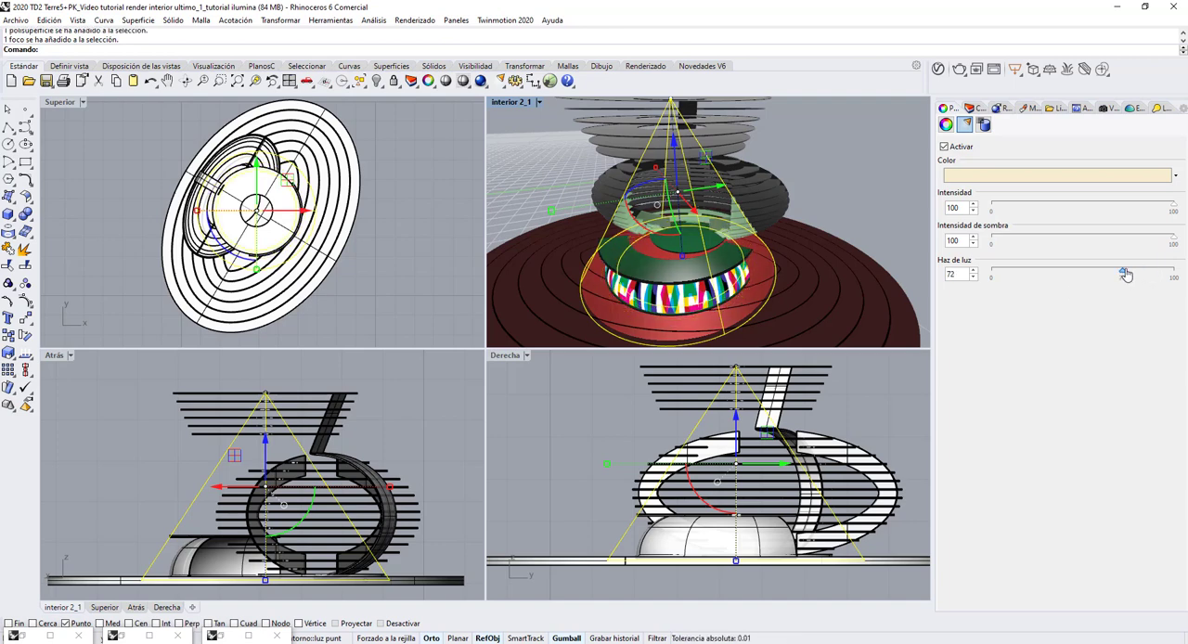
pyautogui.click(845, 222)
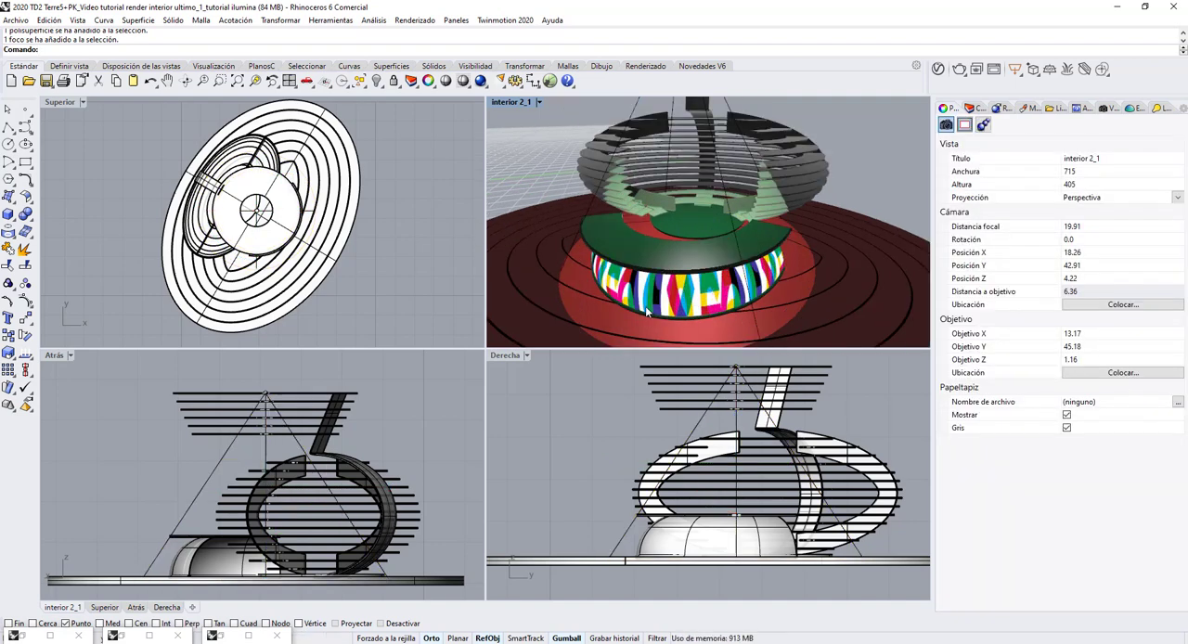
# Examine the spotlight's pool of light on the stand's base from several heights and distances in the interior 2_1 viewport.
pyautogui.scroll(-4, 655, 290)
pyautogui.scroll(2, 671, 295)
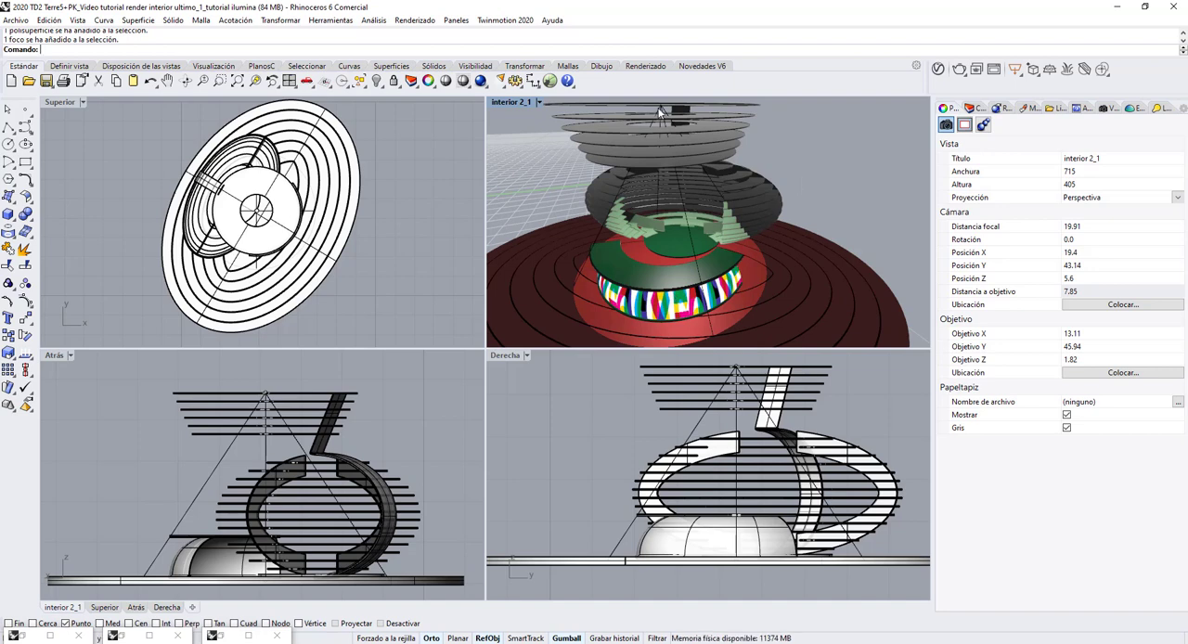
pyautogui.moveTo(733, 209); pyautogui.dragTo(749, 177, button='right')
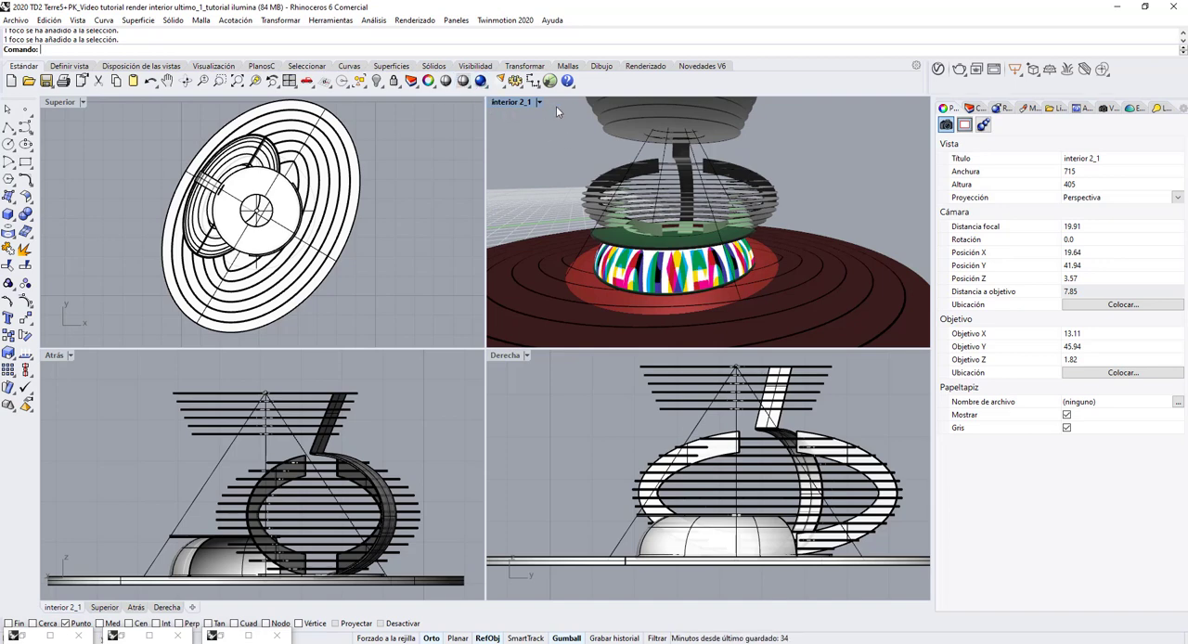
pyautogui.moveTo(725, 180); pyautogui.dragTo(720, 192, button='right')
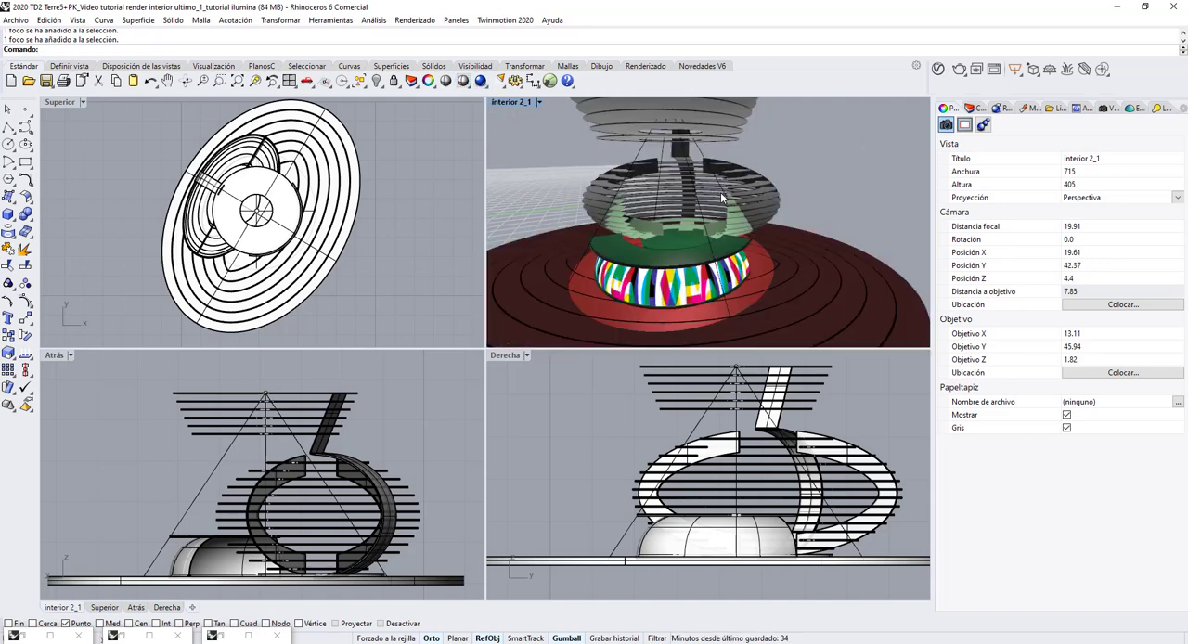
pyautogui.scroll(-3, 721, 192)
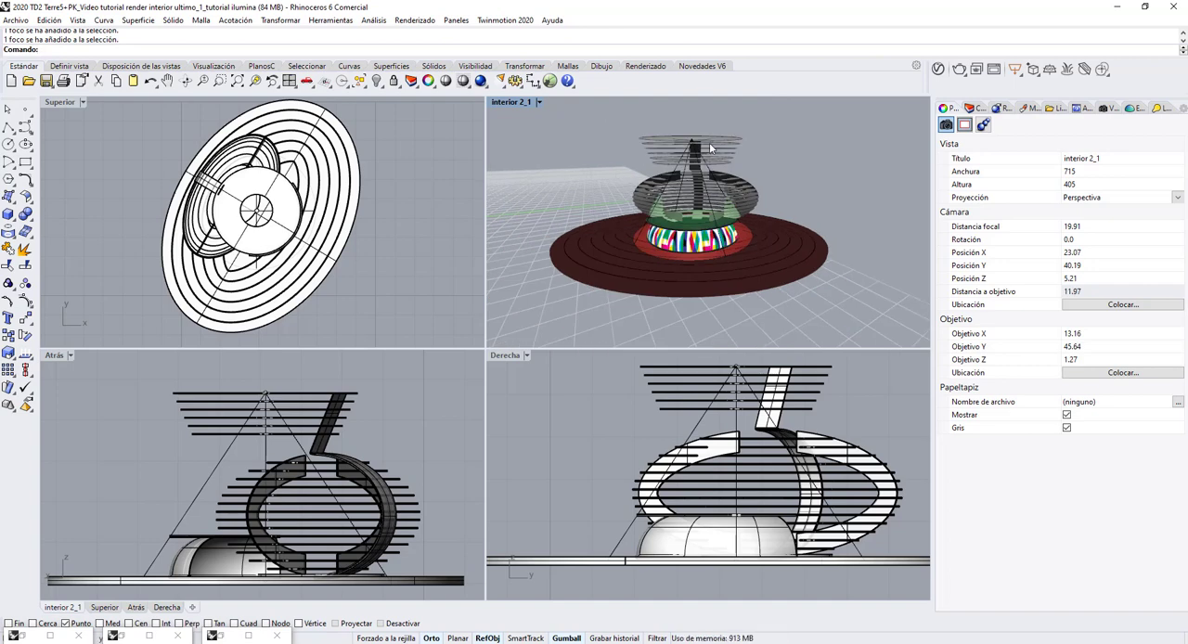
pyautogui.moveTo(710, 149); pyautogui.dragTo(704, 156, button='right')
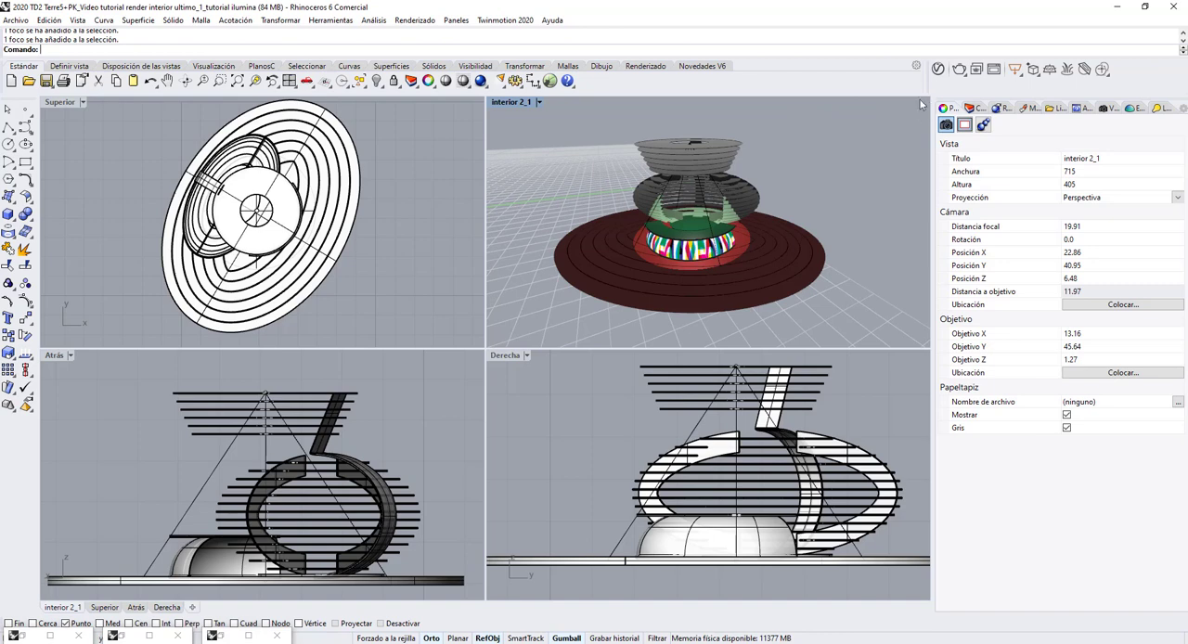
# Place a point light at the spotlight's apex in the centre of the stand's upper ring and move it slightly down.
pyautogui.click(497, 82)
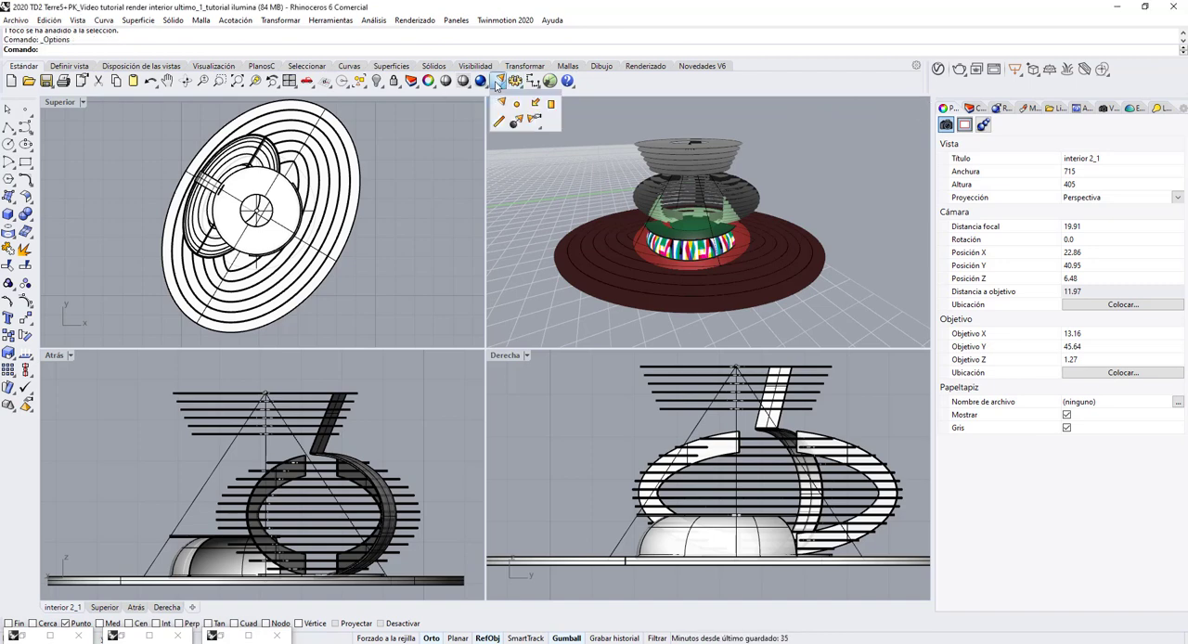
pyautogui.click(517, 104)
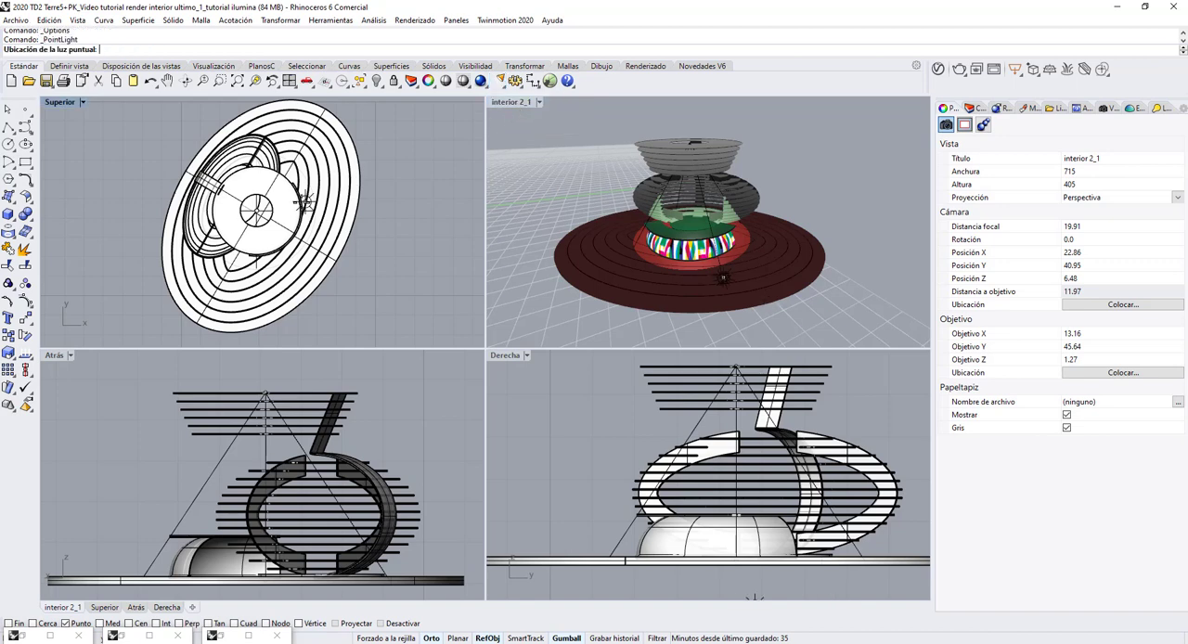
pyautogui.click(256, 212)
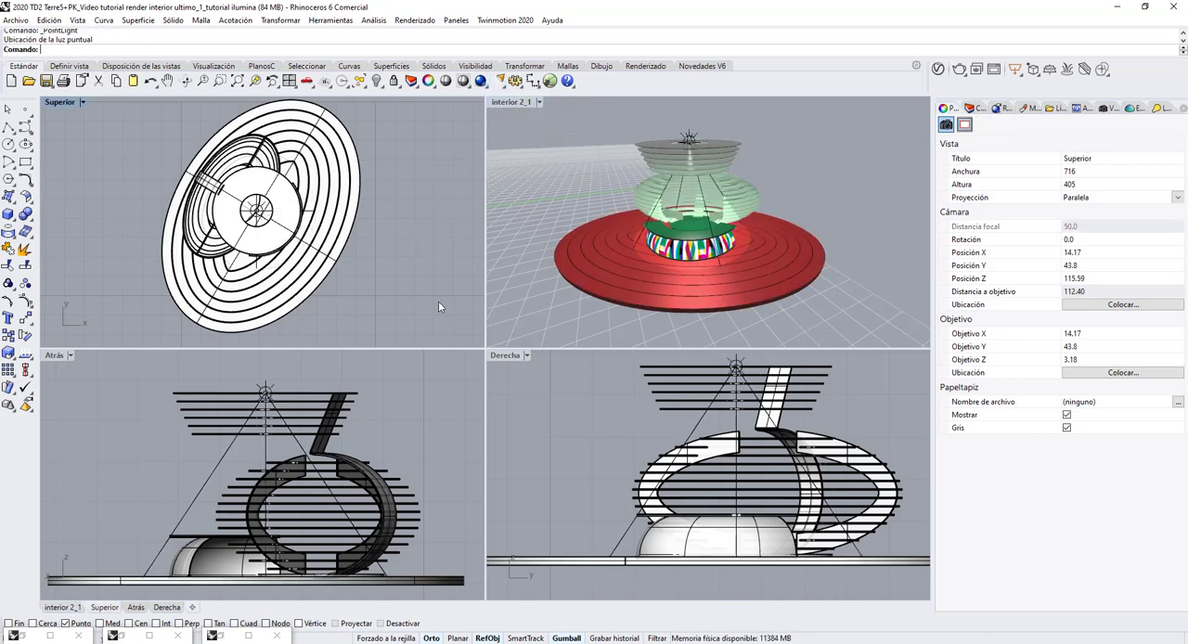
pyautogui.click(267, 386)
pyautogui.scroll(-3, 307, 388)
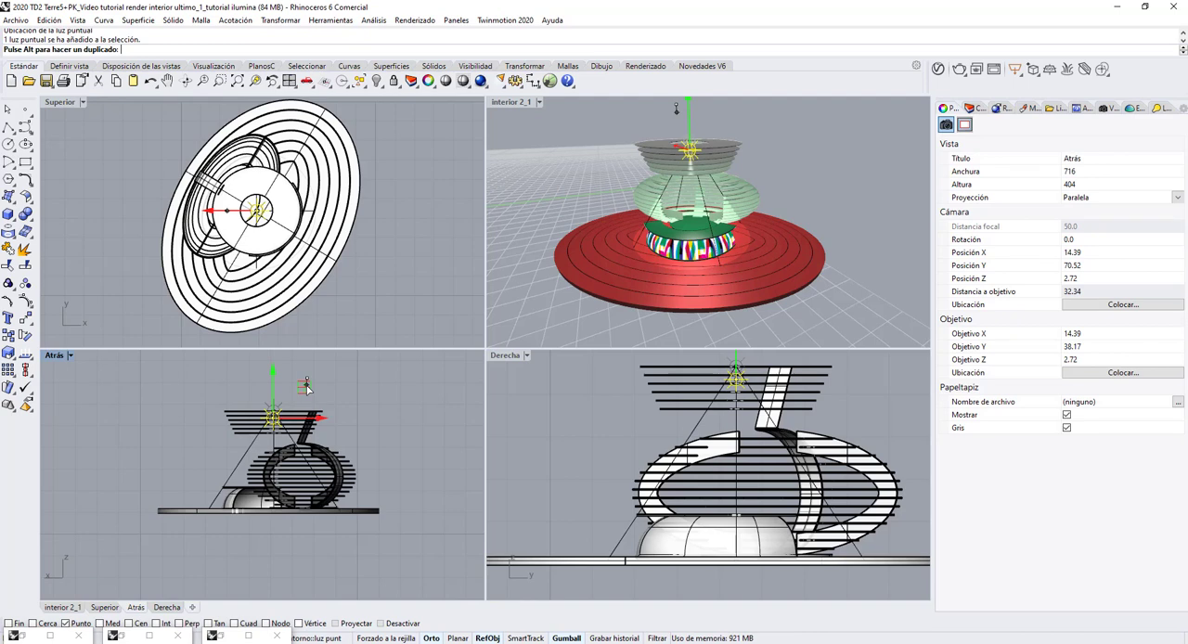
pyautogui.click(307, 388)
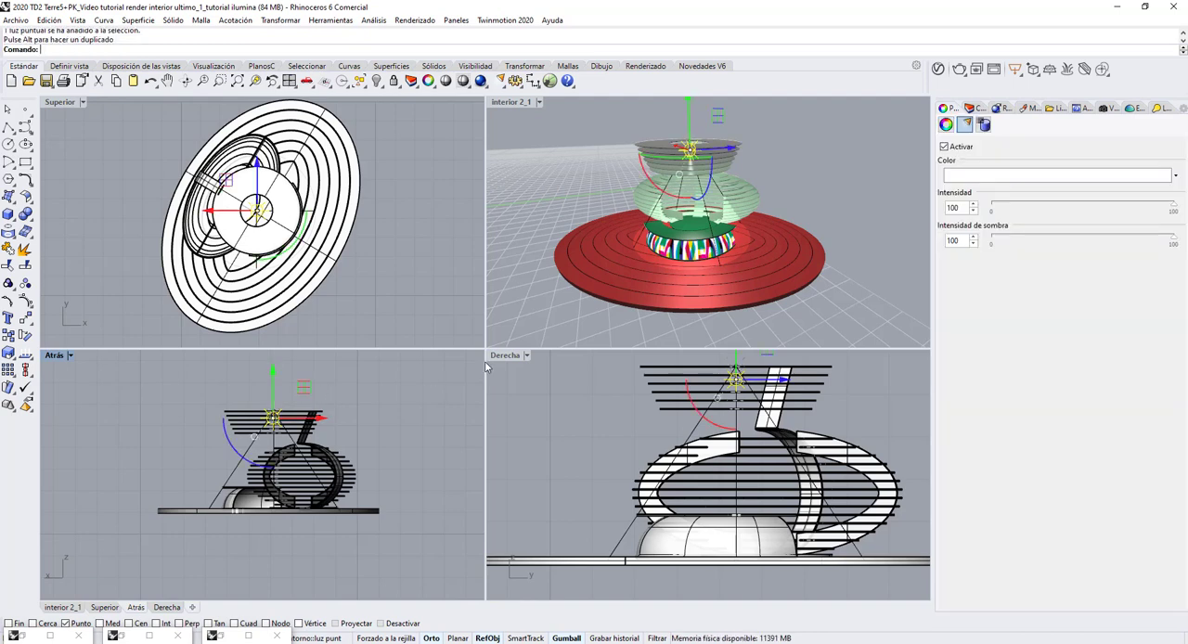
pyautogui.click(548, 190)
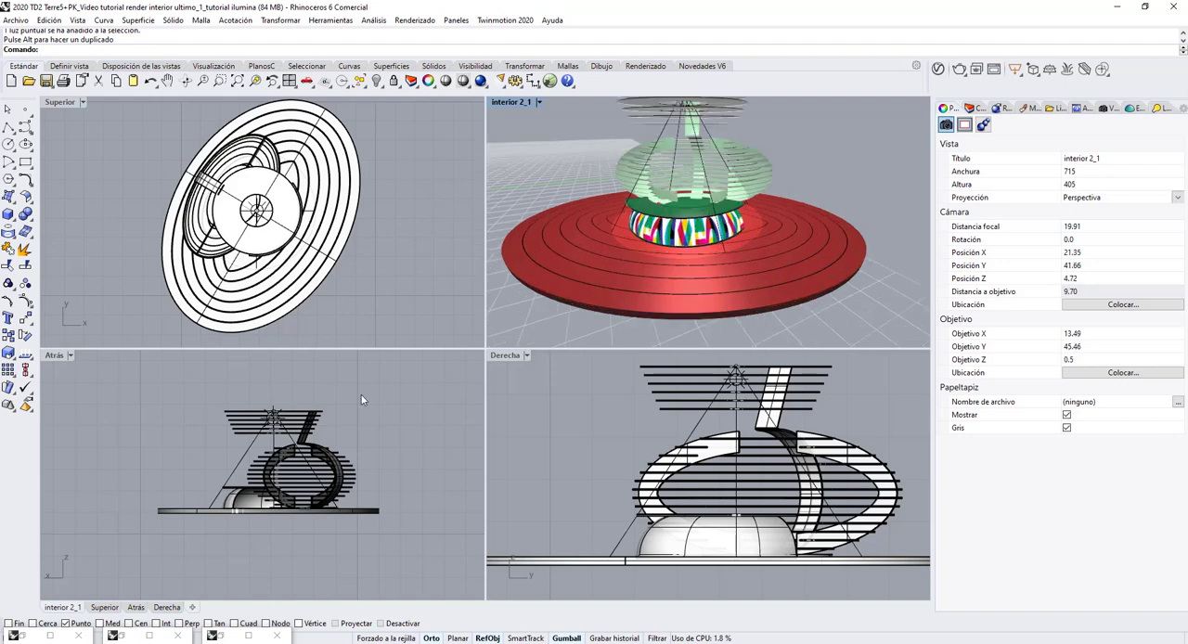
# Give the point light in the stand's upper ring a pale gold colour (RGB 240, 228, 193) and lower its shadow intensity to the minimum.
pyautogui.scroll(5, 251, 438)
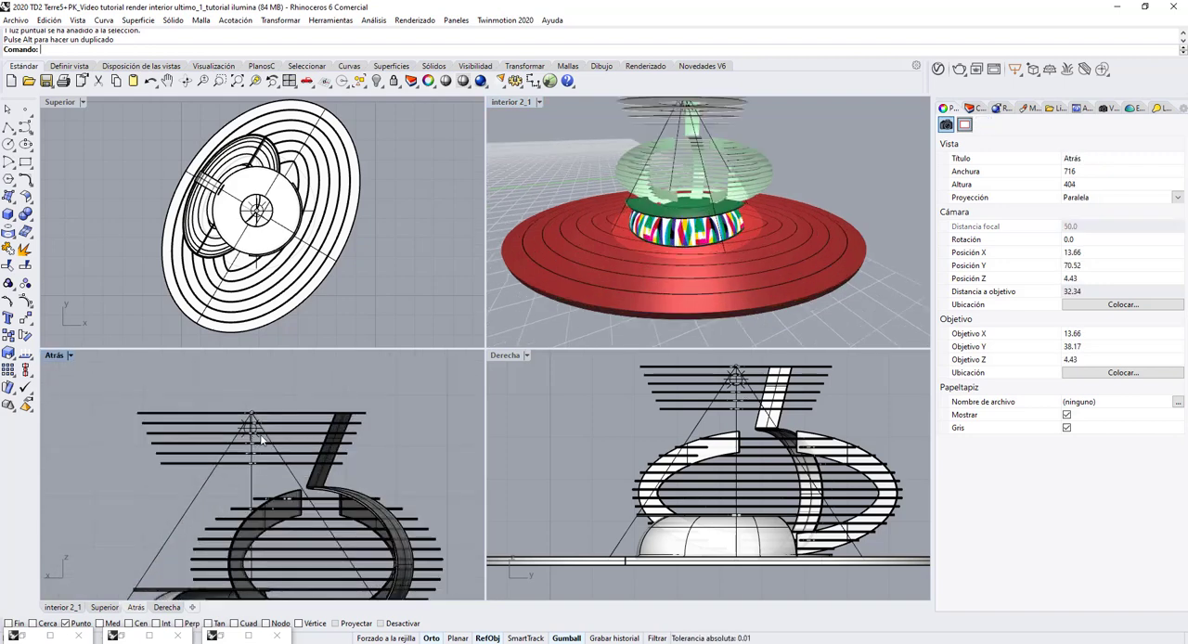
pyautogui.click(251, 429)
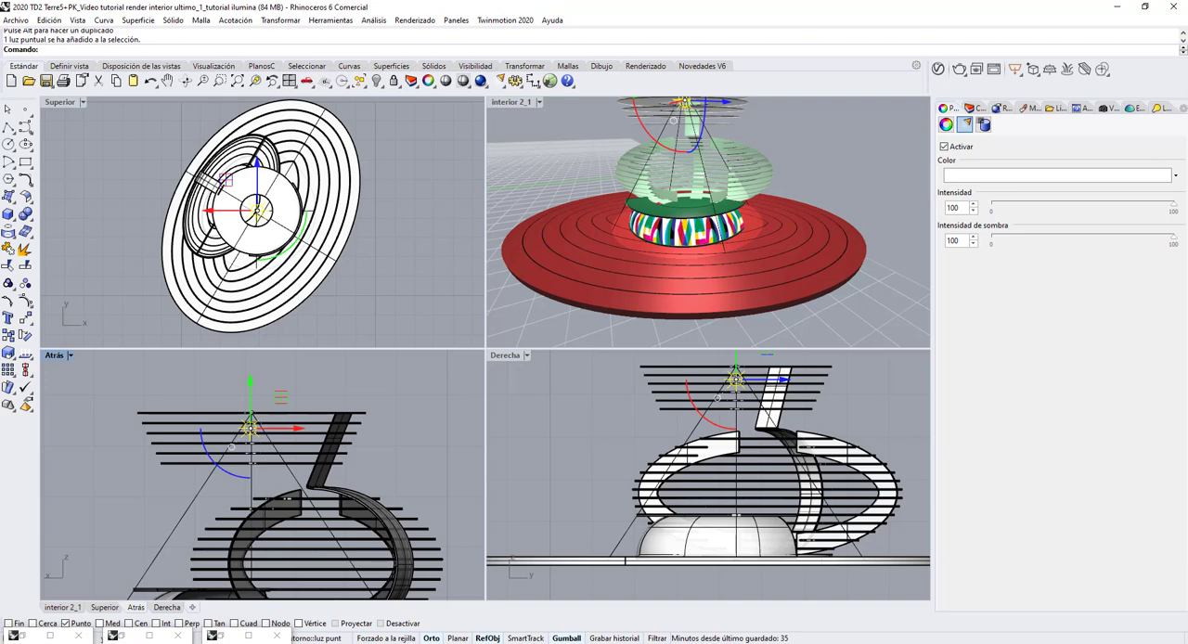
pyautogui.click(1175, 176)
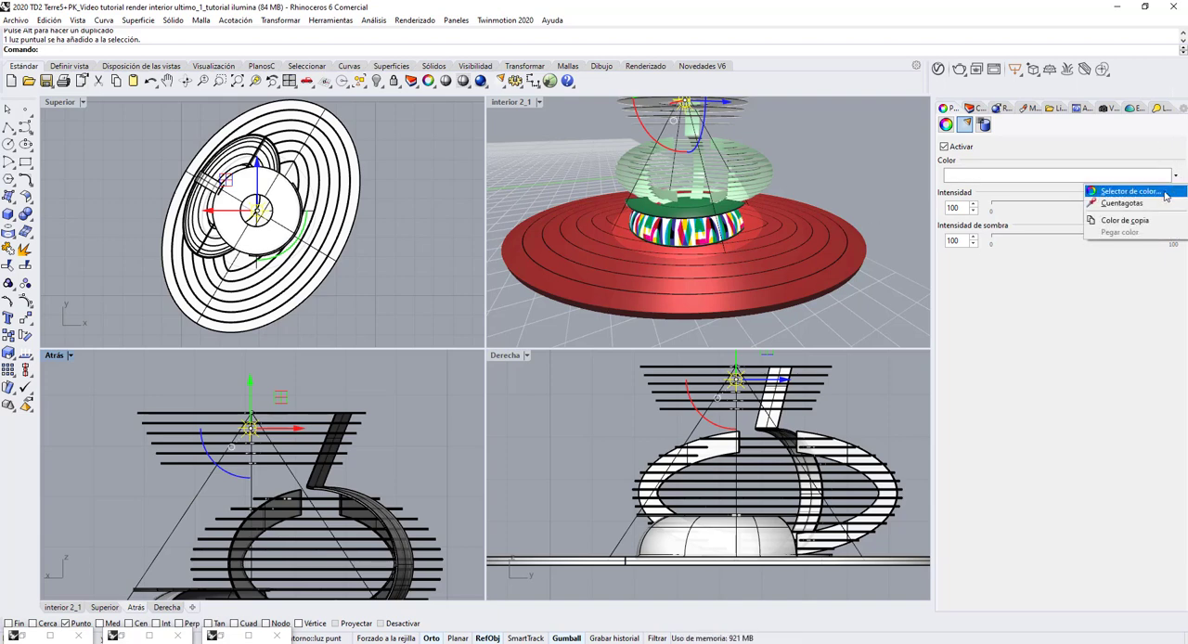
pyautogui.click(1128, 190)
pyautogui.click(599, 279)
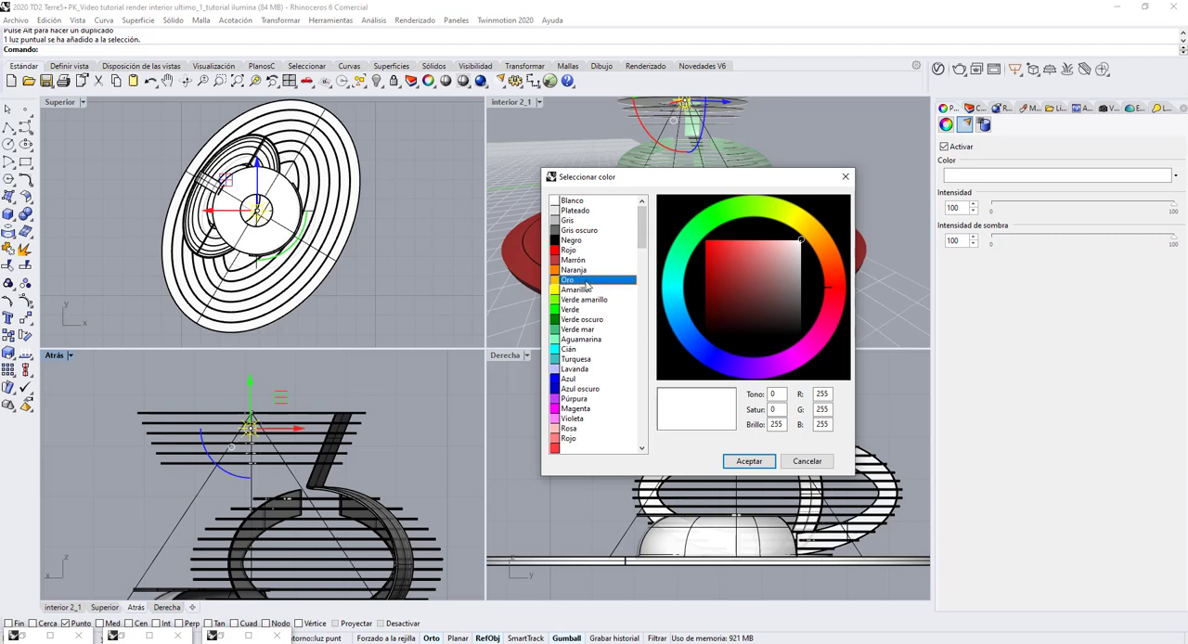
pyautogui.click(782, 247)
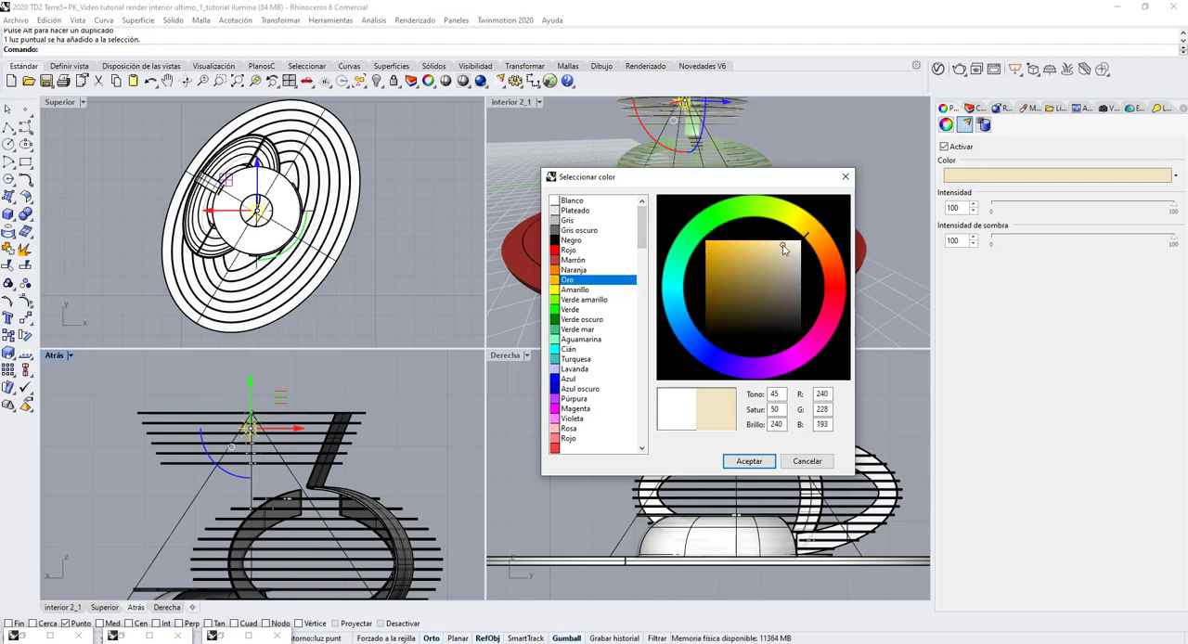
pyautogui.click(771, 458)
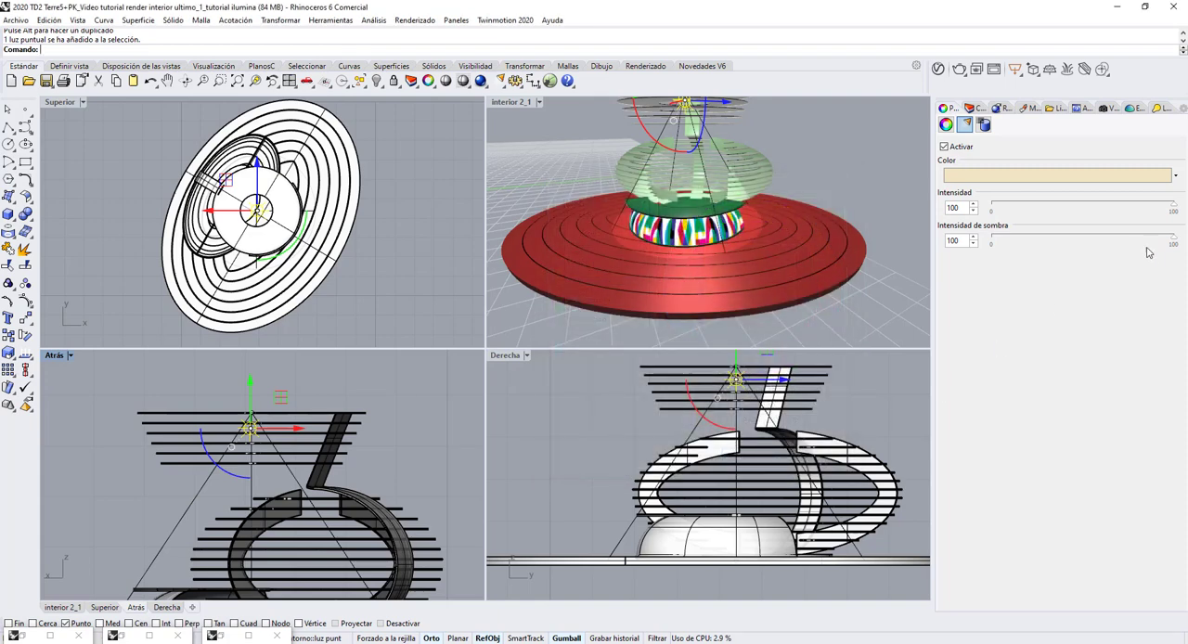
pyautogui.moveTo(1179, 237); pyautogui.dragTo(989, 246)
pyautogui.click(889, 184)
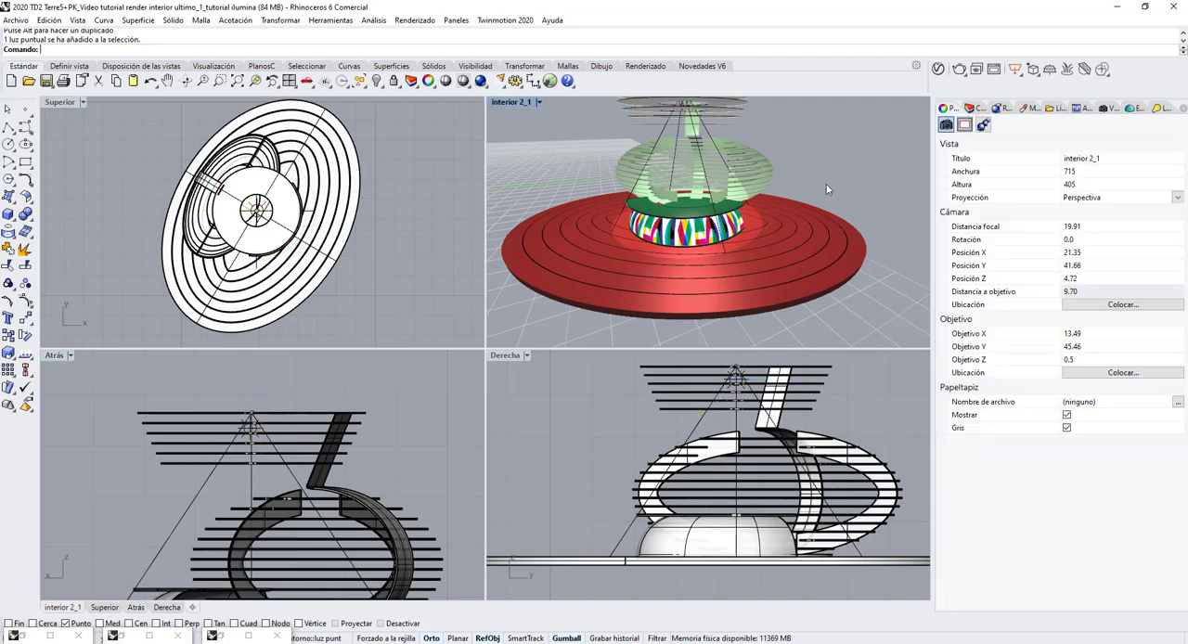
# Render the isolated stand in the interior 2_1 viewport with the whole upper ring in frame, and minimise the result.
pyautogui.scroll(-2, 777, 173)
pyautogui.scroll(2, 784, 170)
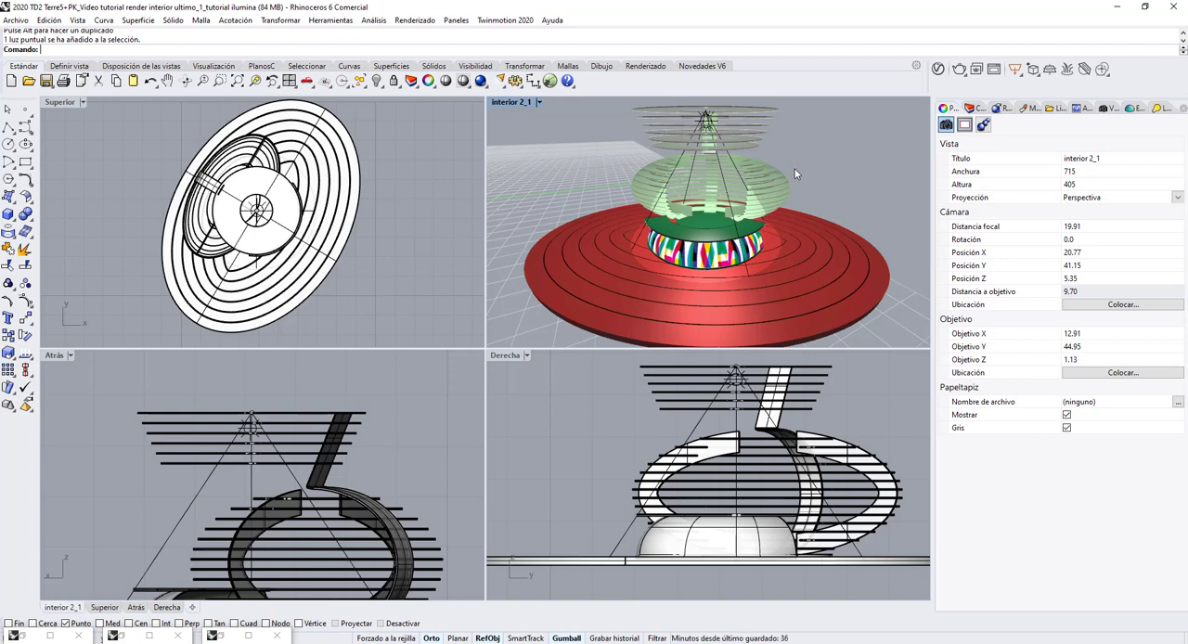
pyautogui.click(480, 81)
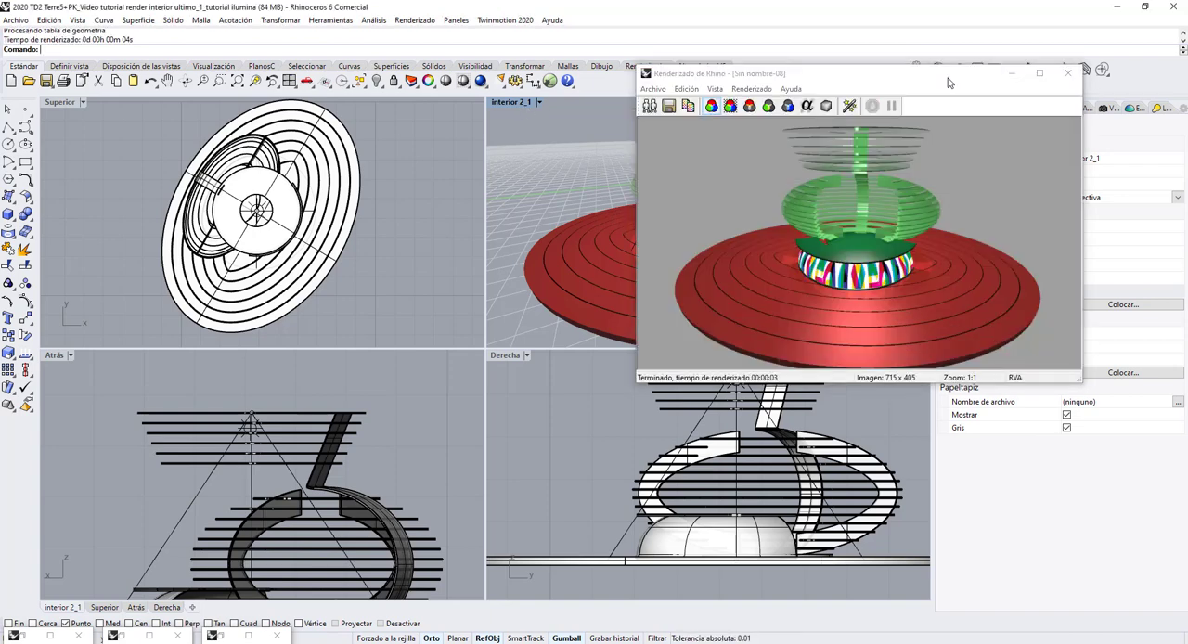
pyautogui.click(1013, 75)
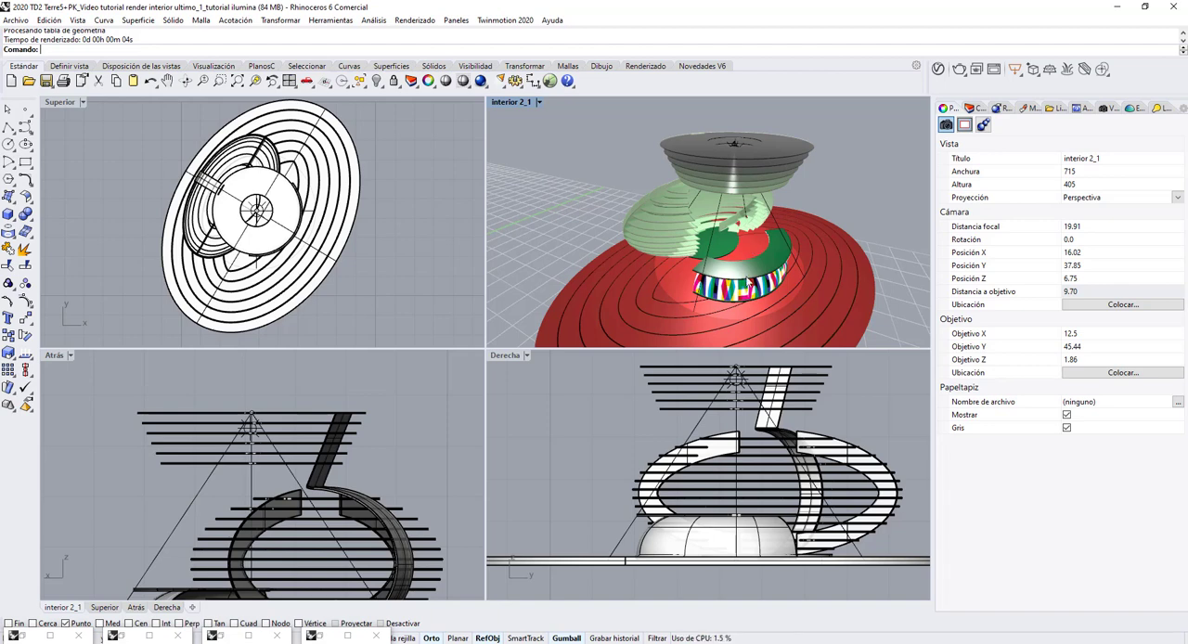
# Show all the hidden objects of the building again and turn on the pk layer.
pyautogui.moveTo(749, 282)
pyautogui.mouseDown(button='right')
pyautogui.moveTo(747, 259)
pyautogui.moveTo(707, 249)
pyautogui.mouseUp(button='right')
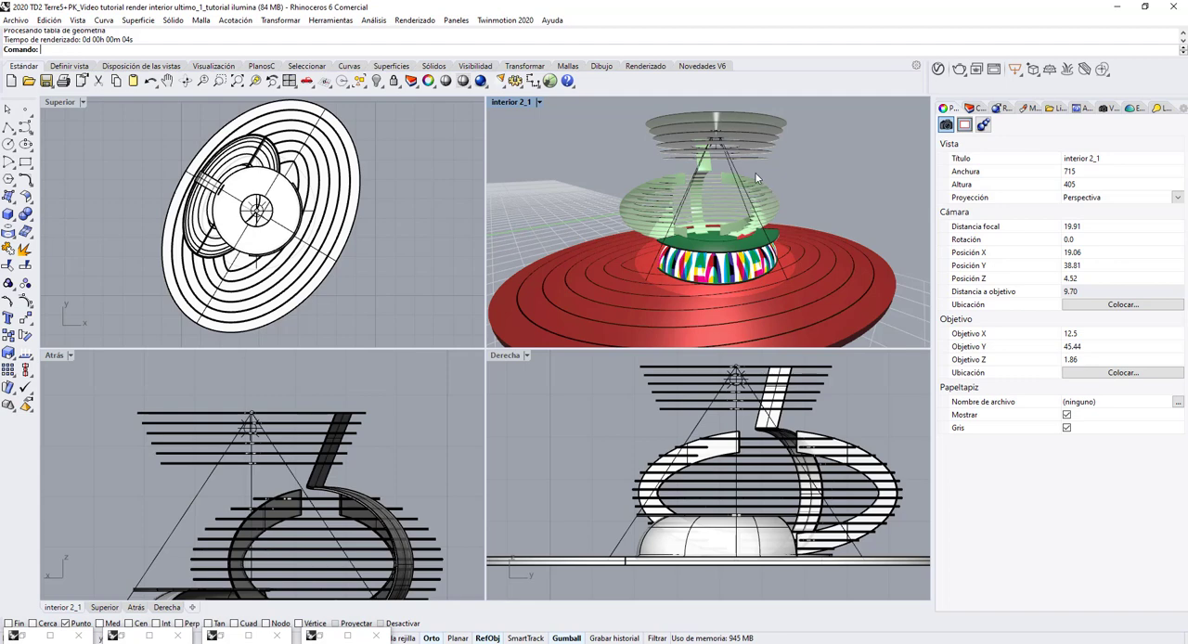
pyautogui.moveTo(796, 191); pyautogui.dragTo(697, 206, button='right')
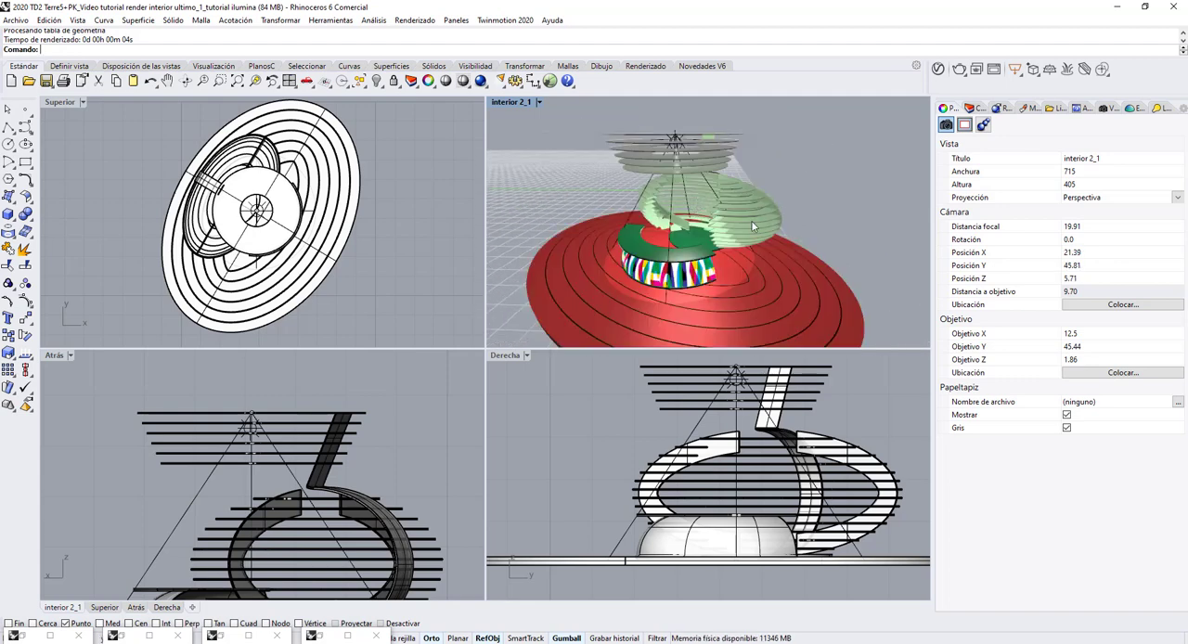
pyautogui.scroll(2, 751, 220)
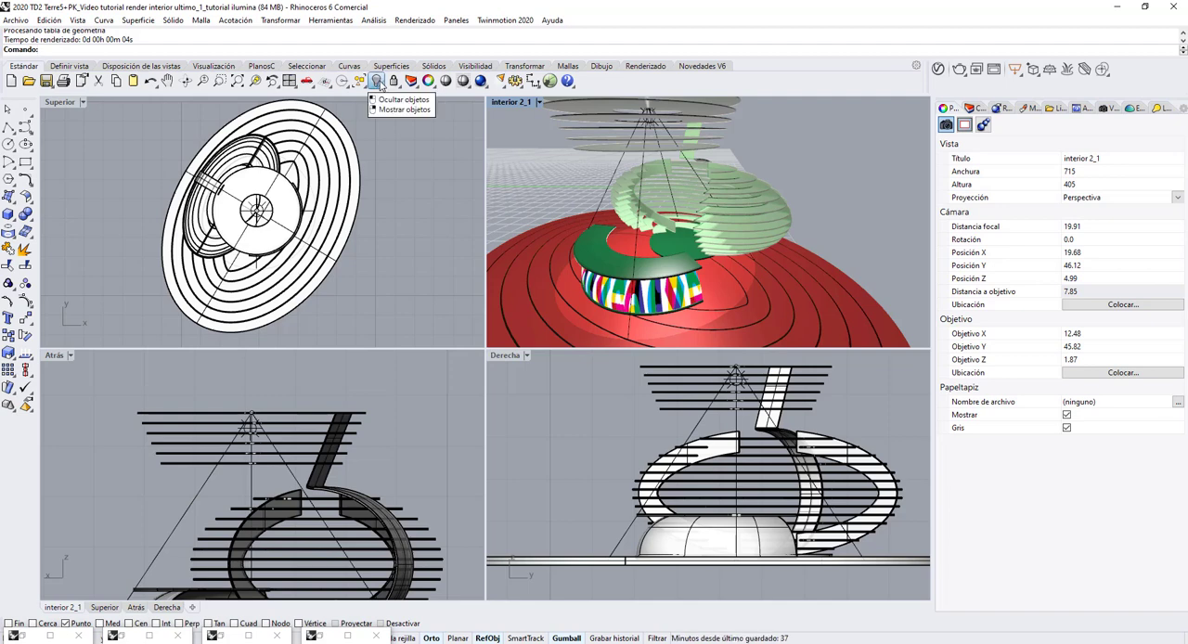
pyautogui.click(378, 83)
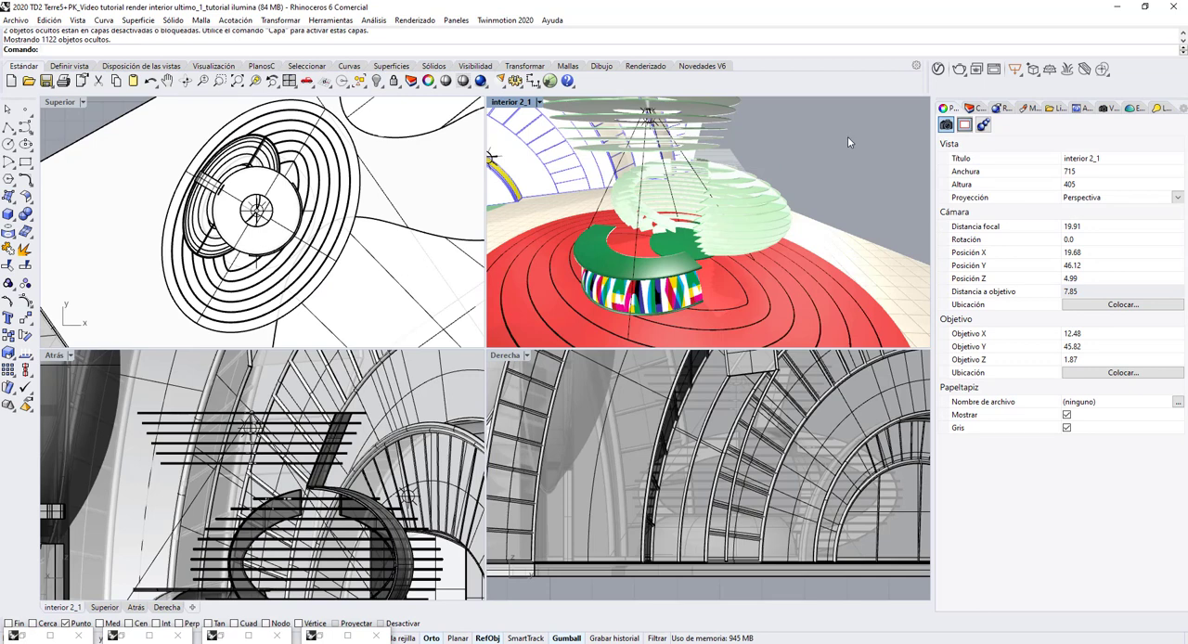
pyautogui.click(972, 108)
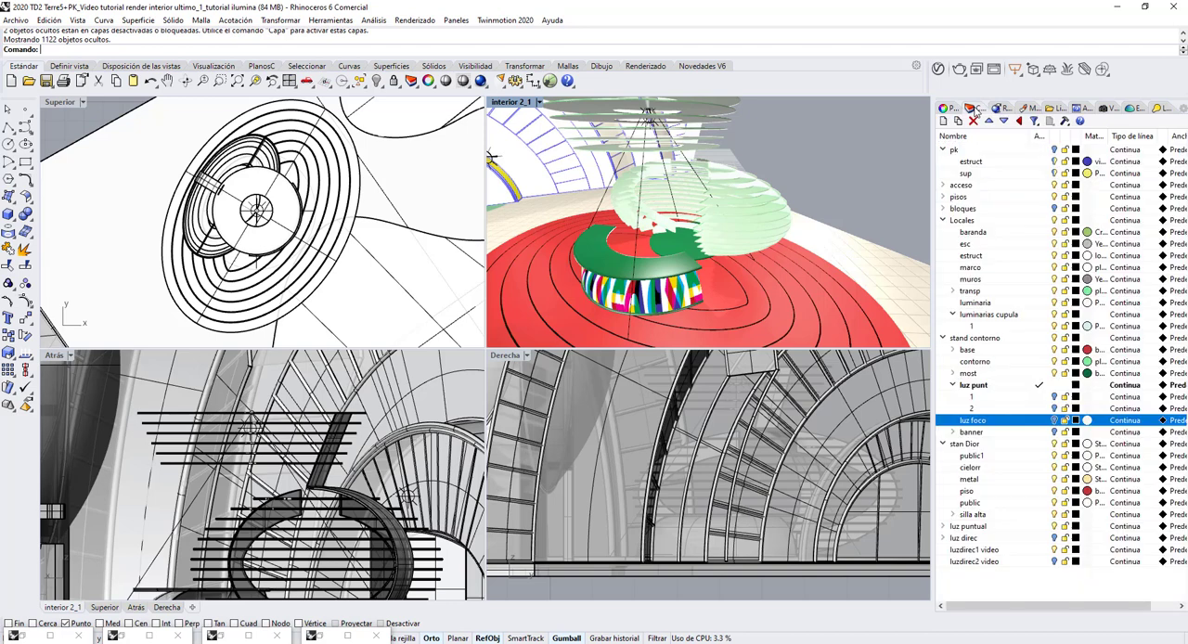
pyautogui.click(1035, 151)
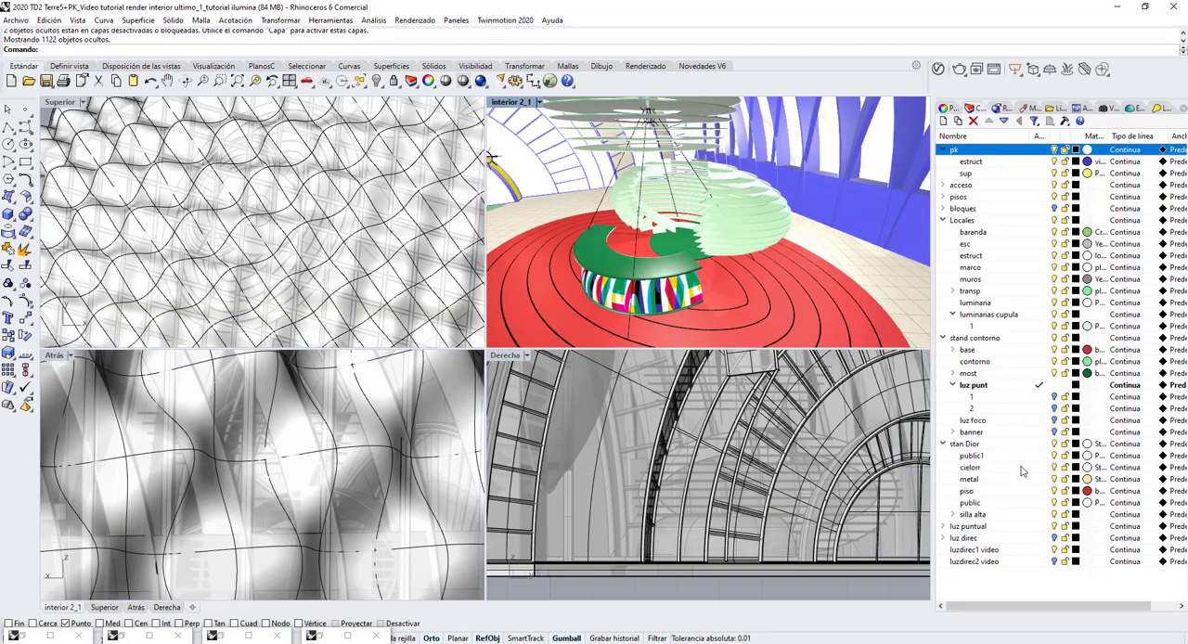
# Restore the saved view interior 2_1 and render the full interior at draft quality, checking the result before minimising it.
pyautogui.click(1106, 110)
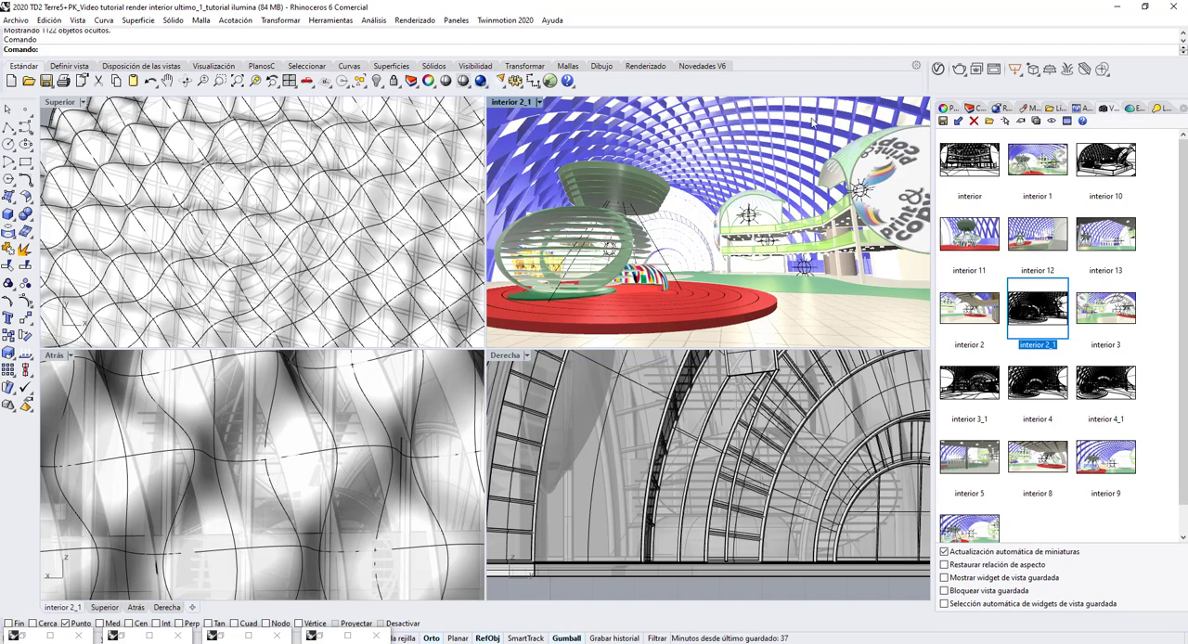
pyautogui.click(1002, 109)
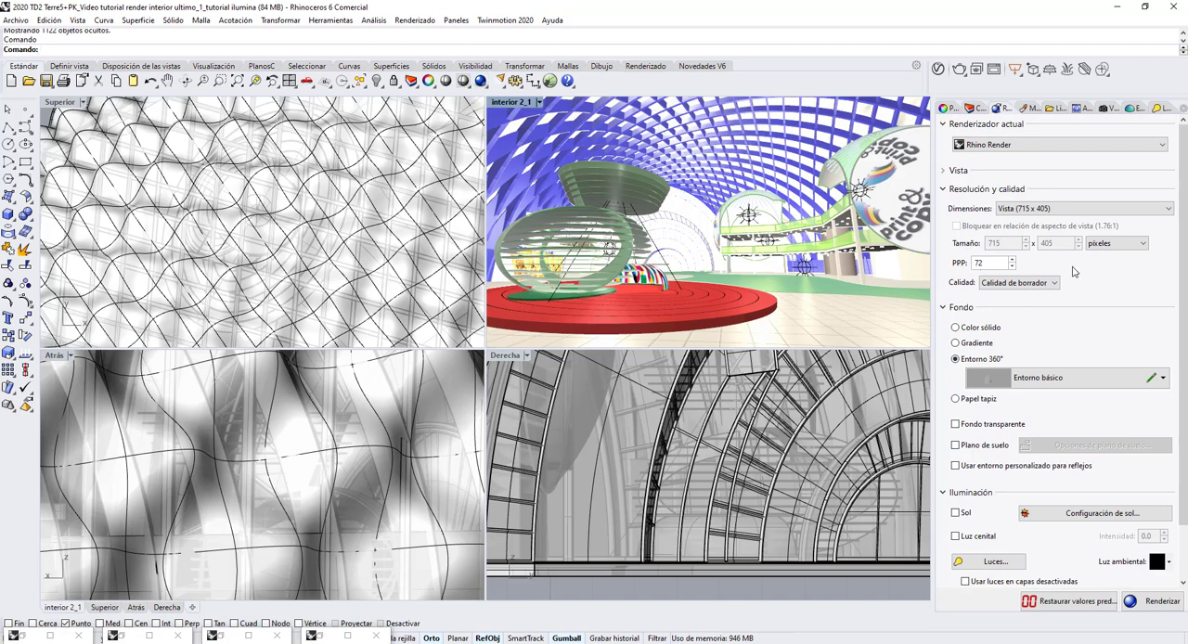
pyautogui.click(481, 82)
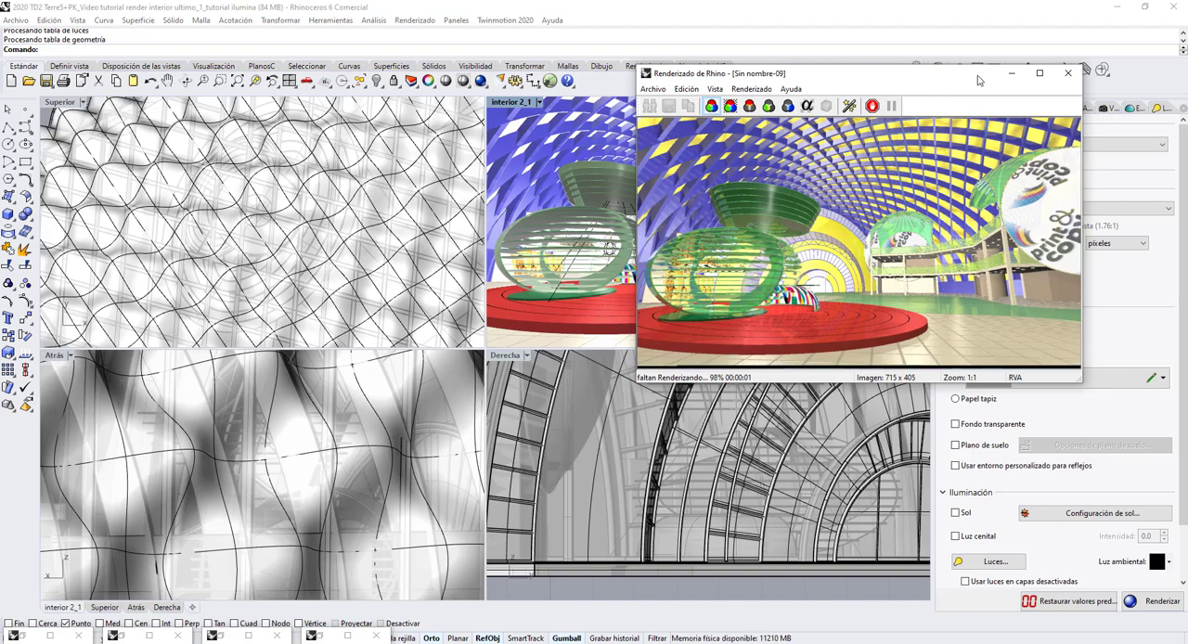
pyautogui.moveTo(979, 78); pyautogui.dragTo(431, 105)
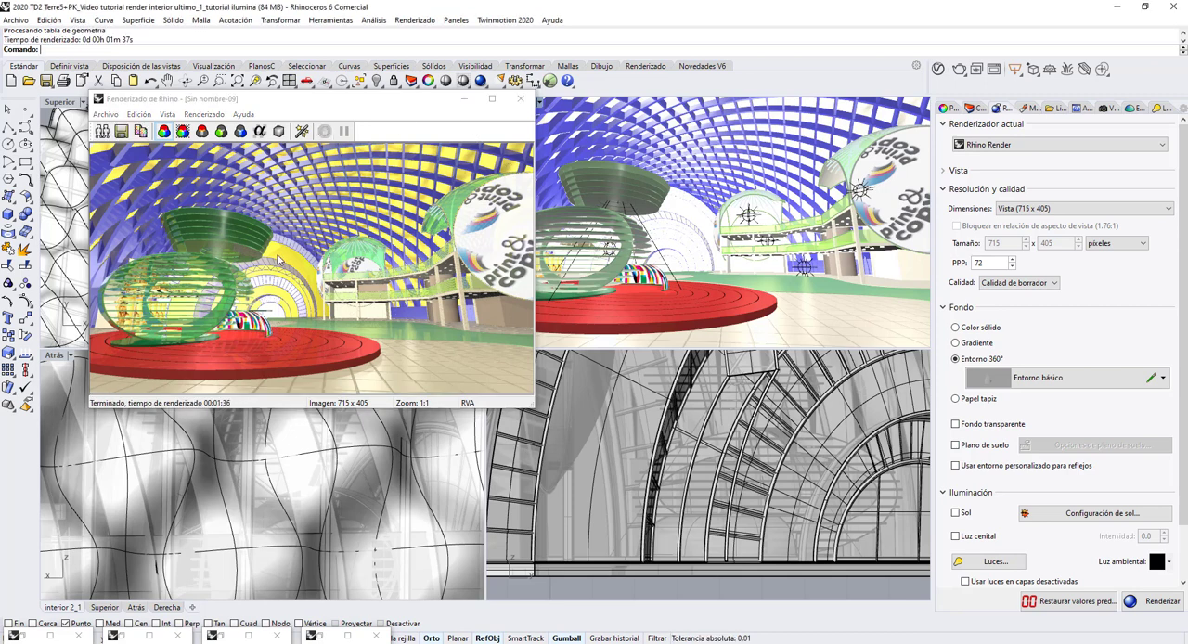
pyautogui.click(461, 101)
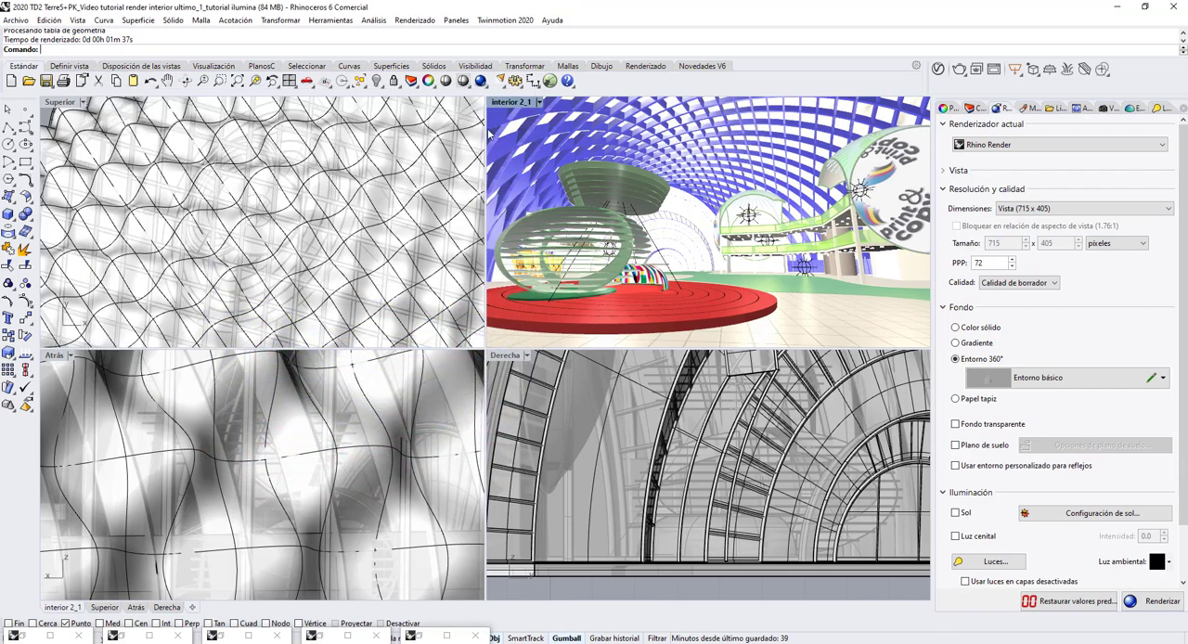
# Select all objects on the stand contorno layer and its sublayers and isolate them.
pyautogui.scroll(5, 573, 255)
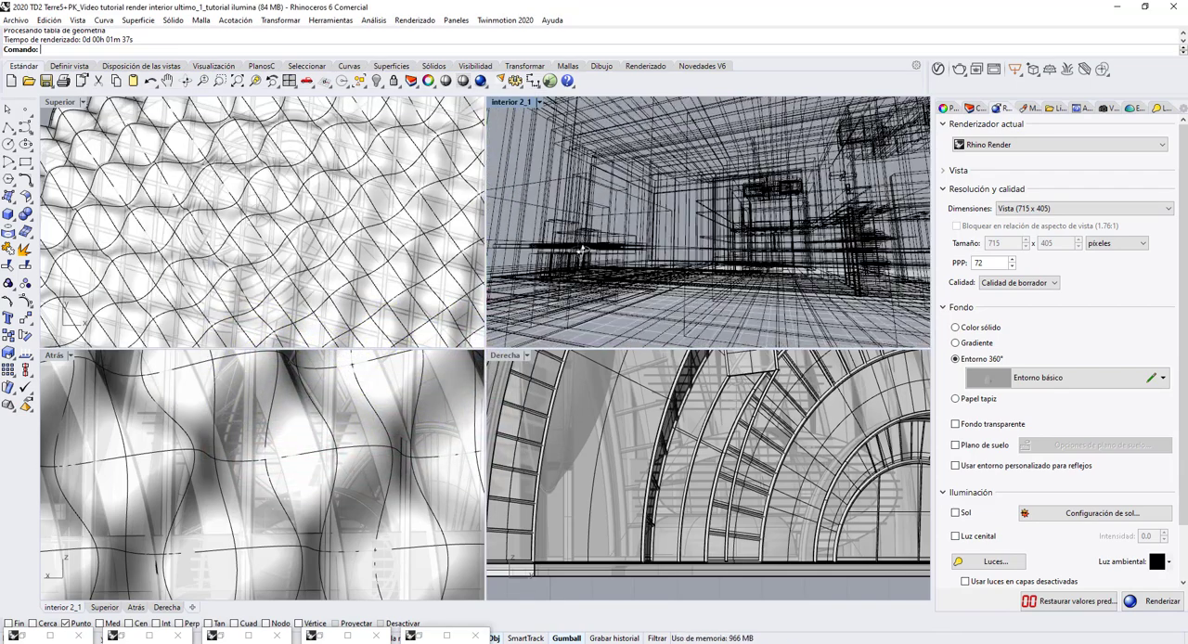
pyautogui.click(978, 107)
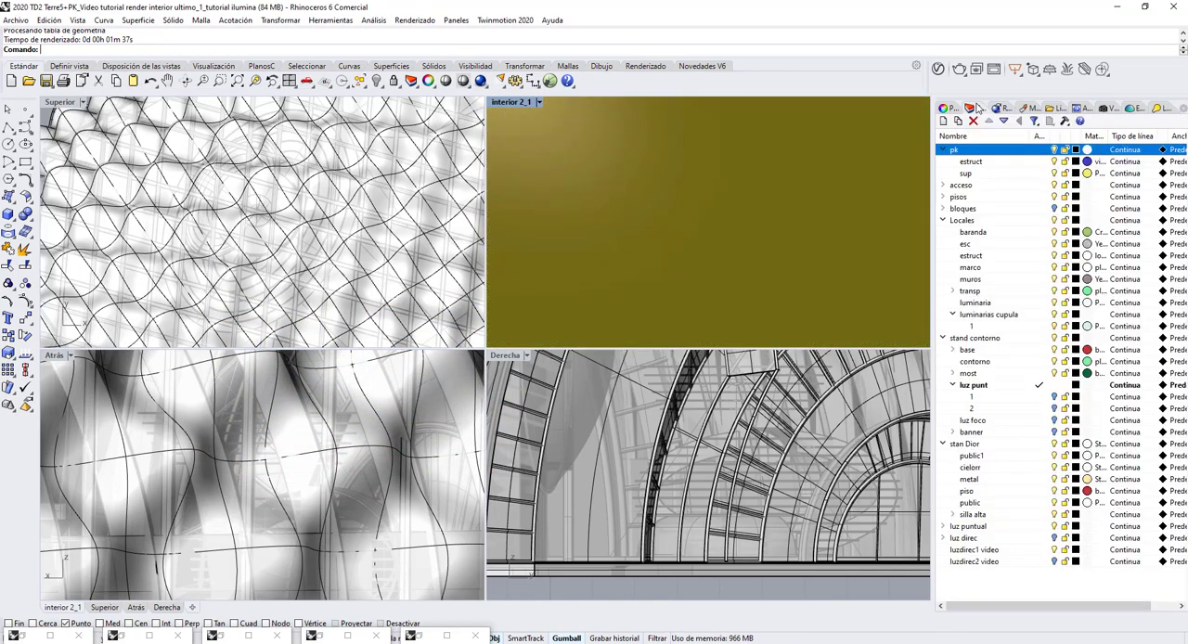
pyautogui.rightClick(993, 340)
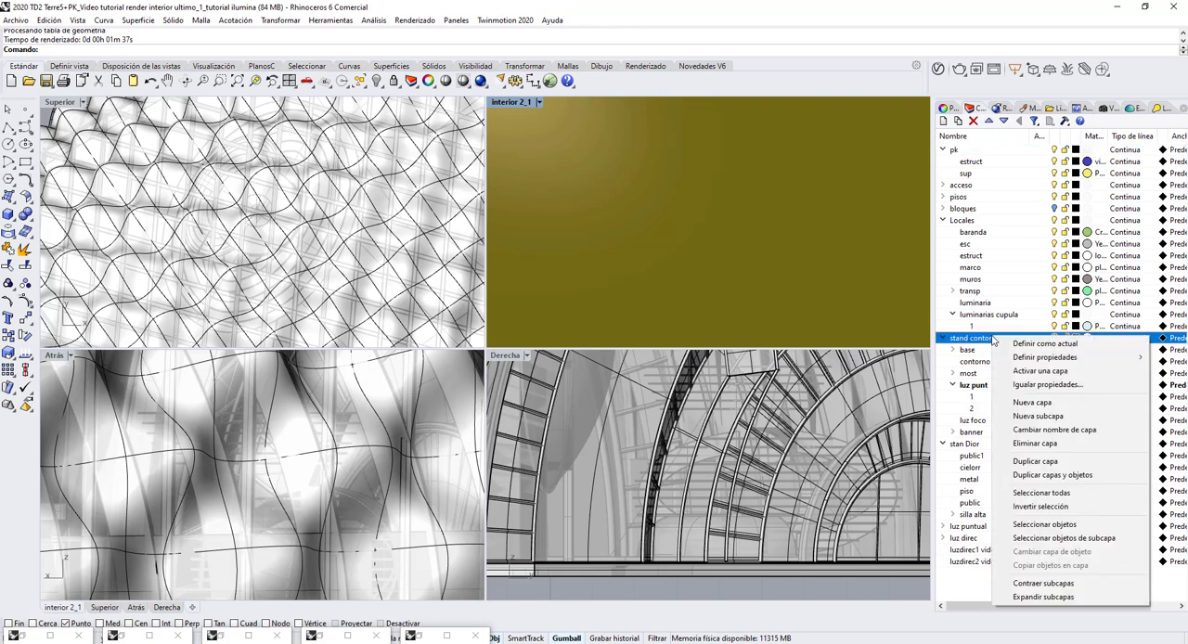
pyautogui.click(1025, 540)
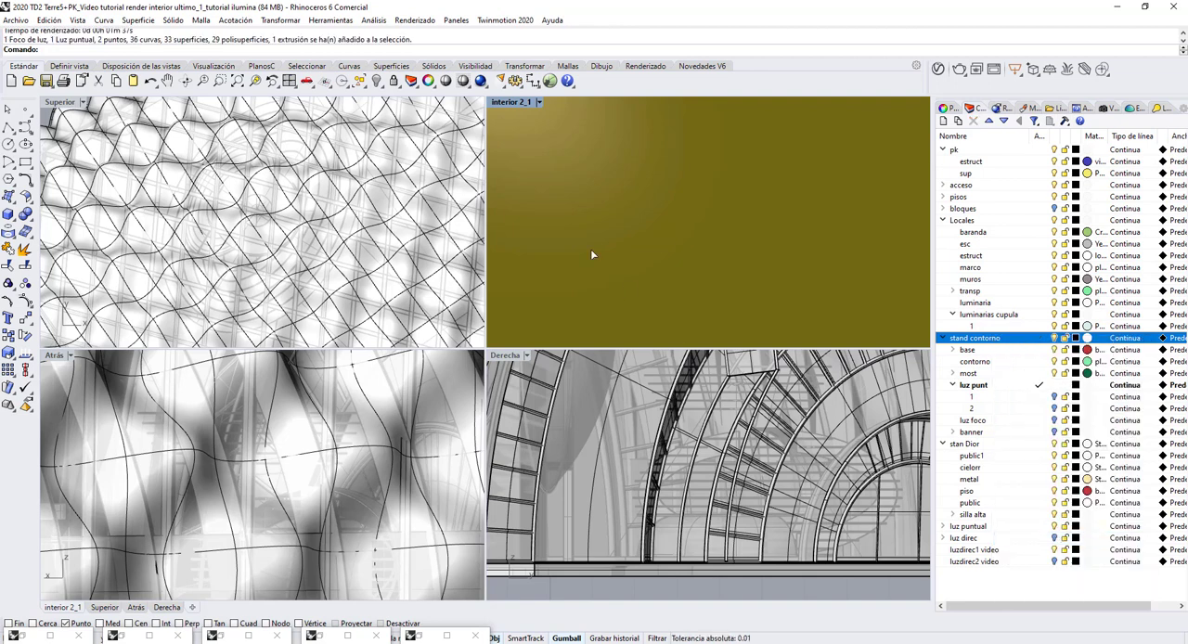
pyautogui.click(382, 88)
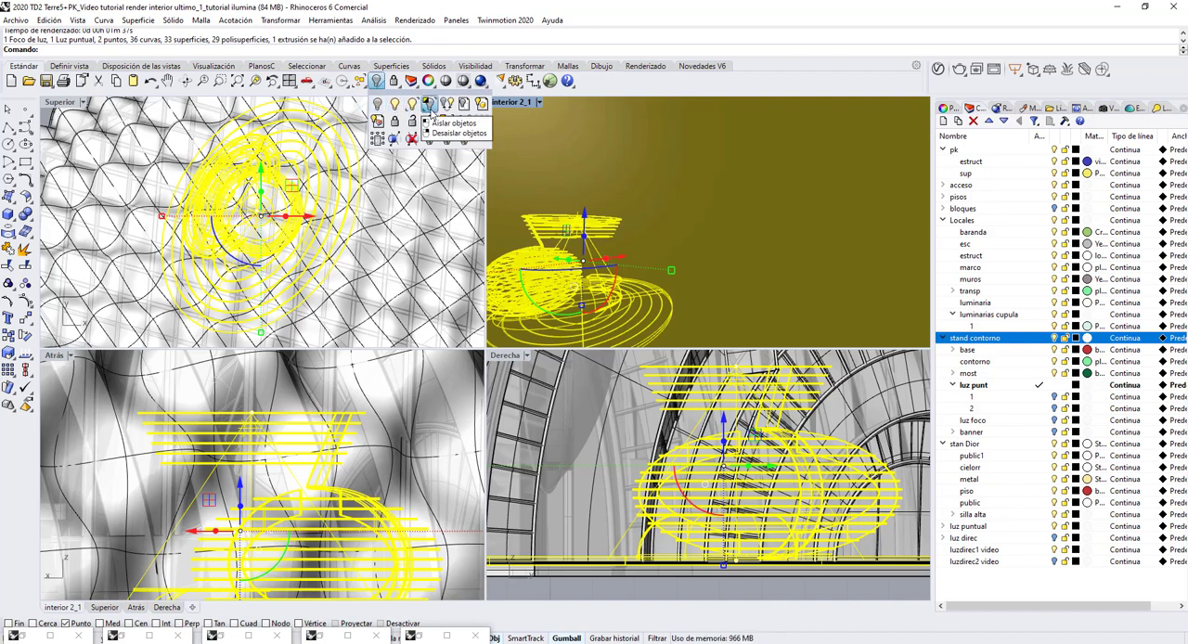
pyautogui.click(428, 105)
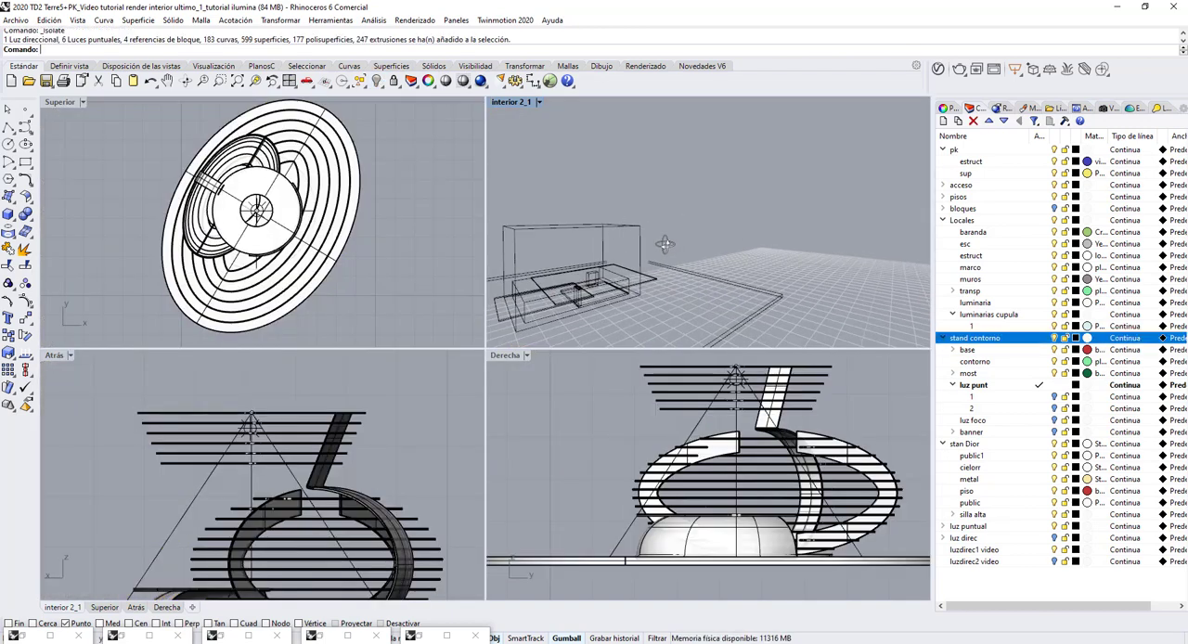
# Duplicate the point light in the stand's upper ring in place (InSitu).
pyautogui.scroll(6, 650, 233)
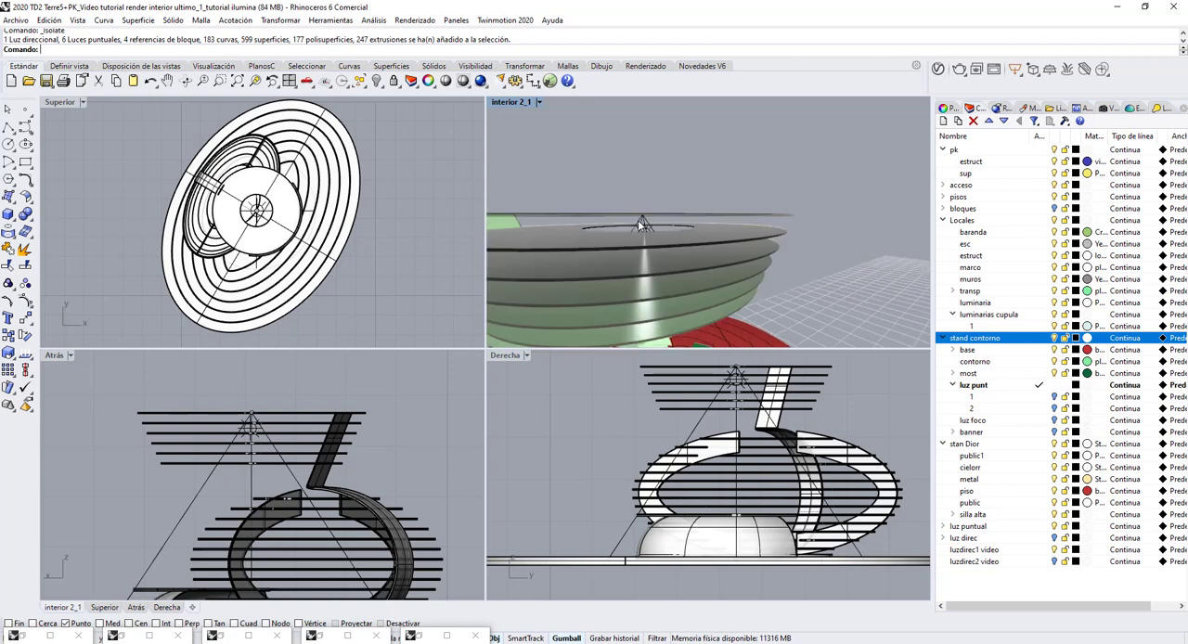
pyautogui.moveTo(639, 222); pyautogui.dragTo(634, 231, button='right')
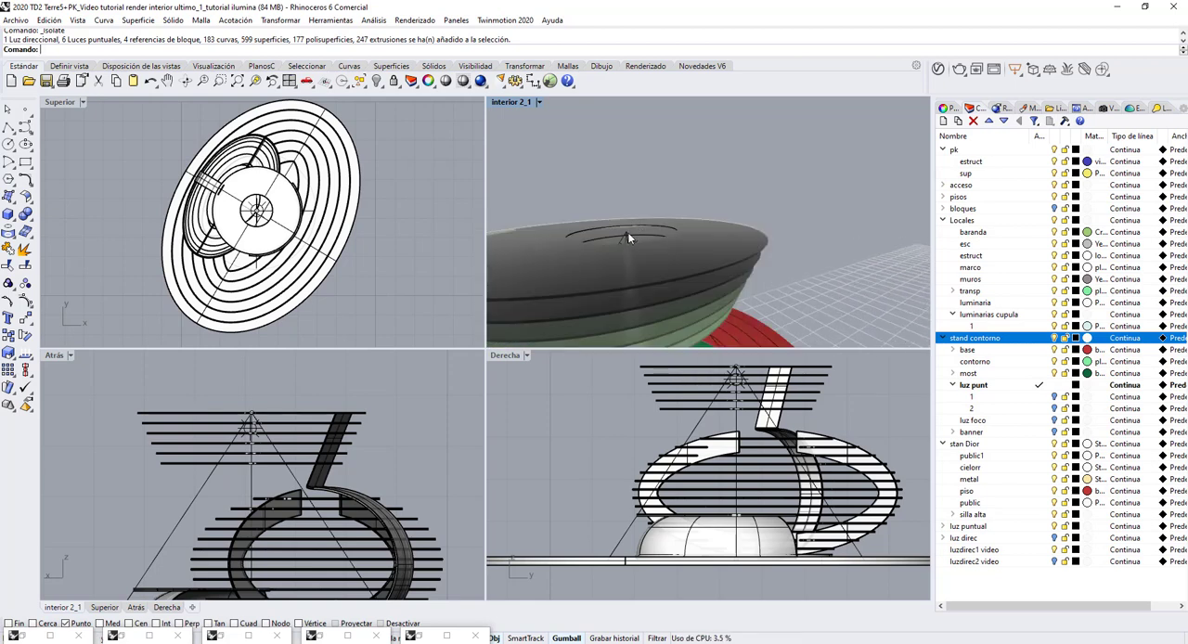
pyautogui.scroll(4, 628, 232)
pyautogui.click(625, 223)
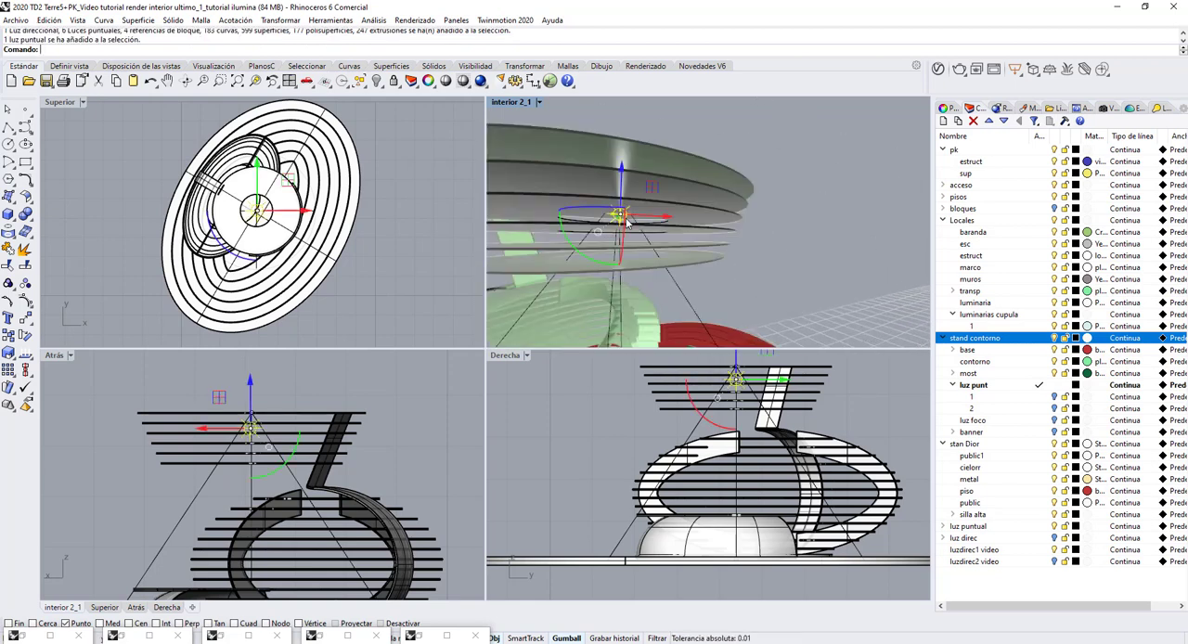
pyautogui.scroll(-4, 726, 220)
pyautogui.scroll(-2, 728, 222)
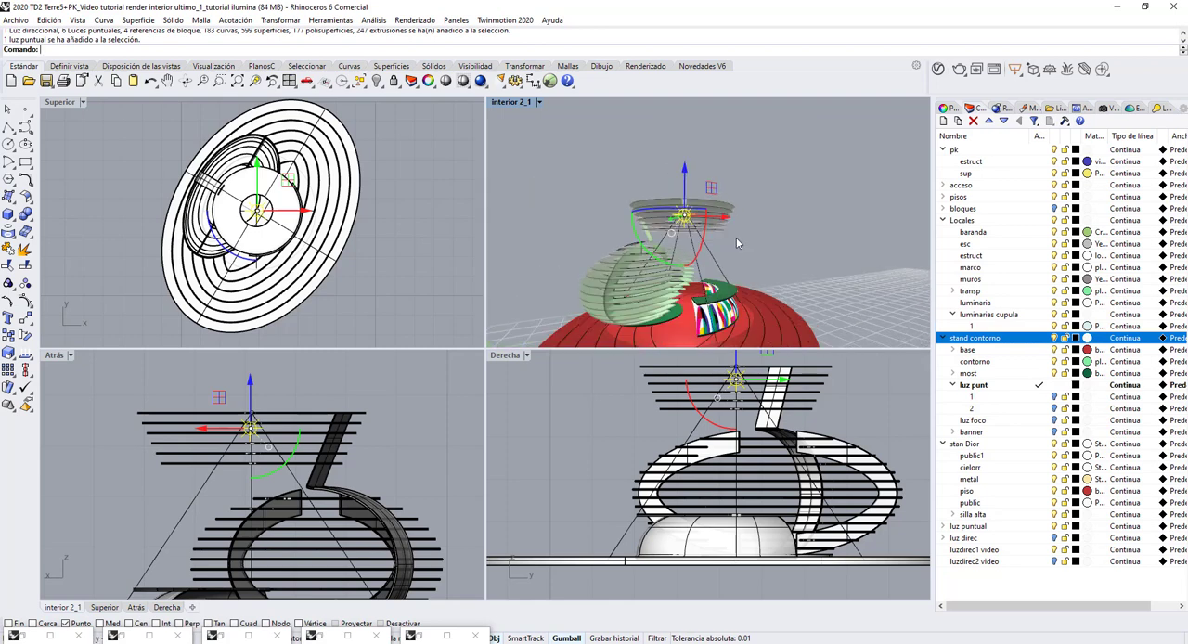
pyautogui.moveTo(737, 244); pyautogui.dragTo(668, 266, button='right')
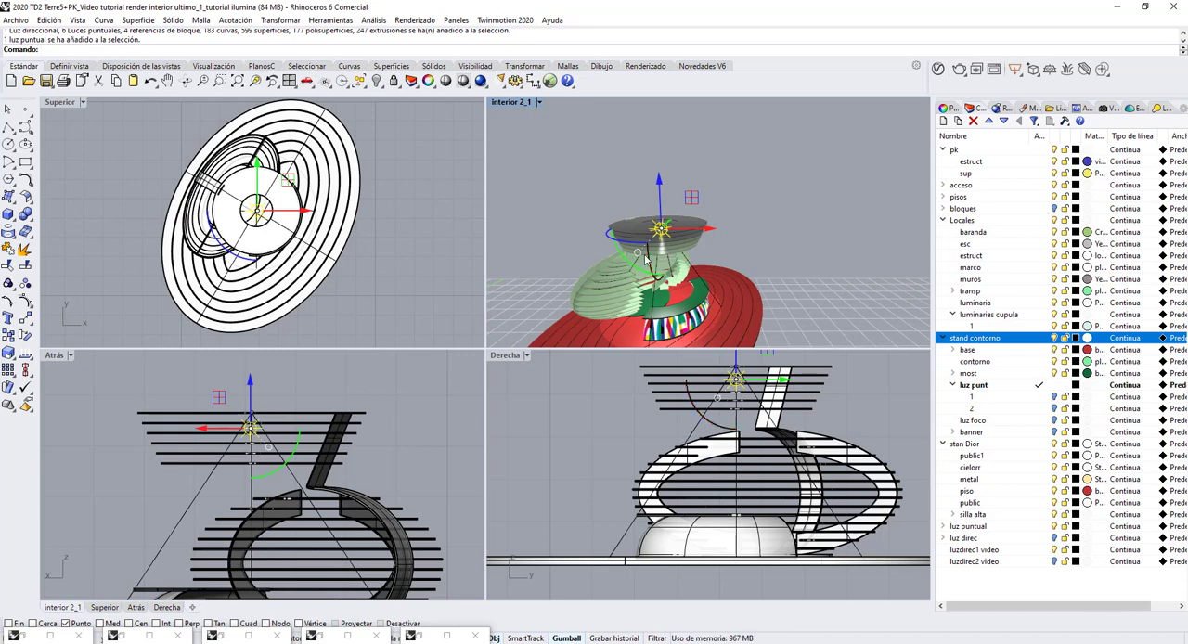
pyautogui.moveTo(617, 254); pyautogui.dragTo(665, 301, button='right')
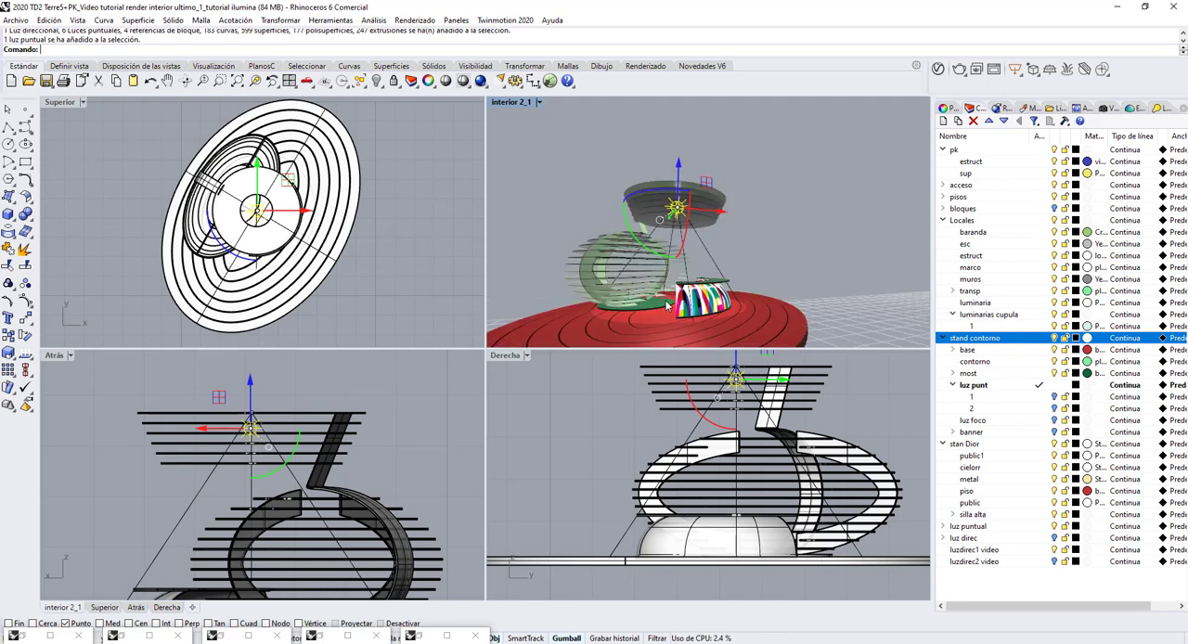
pyautogui.moveTo(687, 239); pyautogui.dragTo(685, 221, button='right')
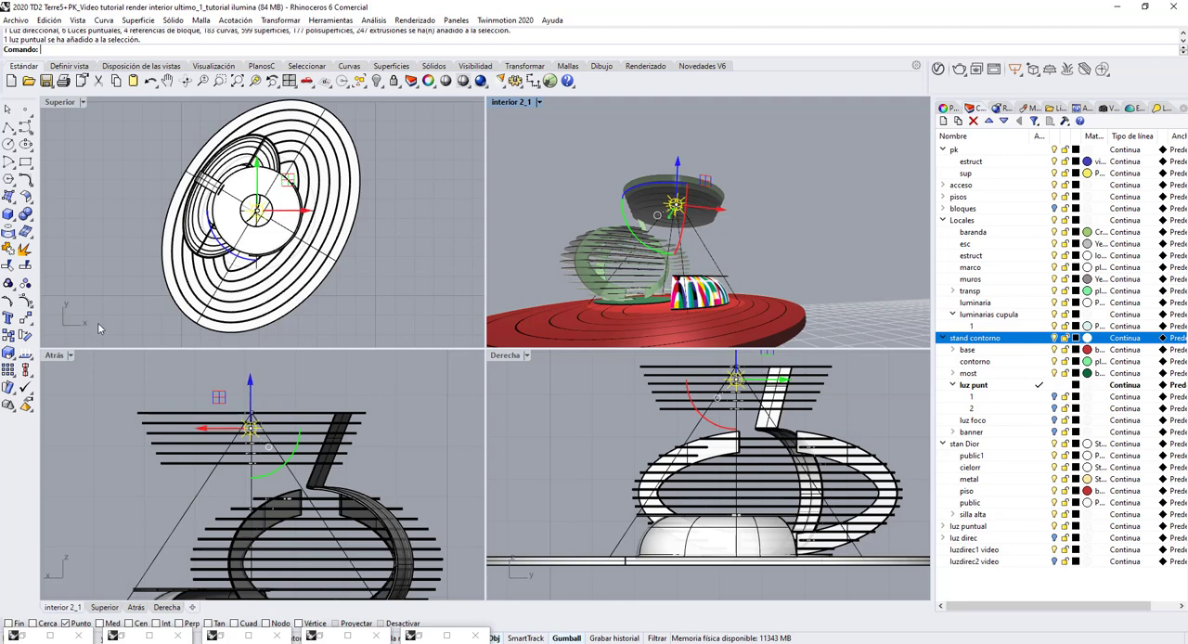
pyautogui.click(8, 337)
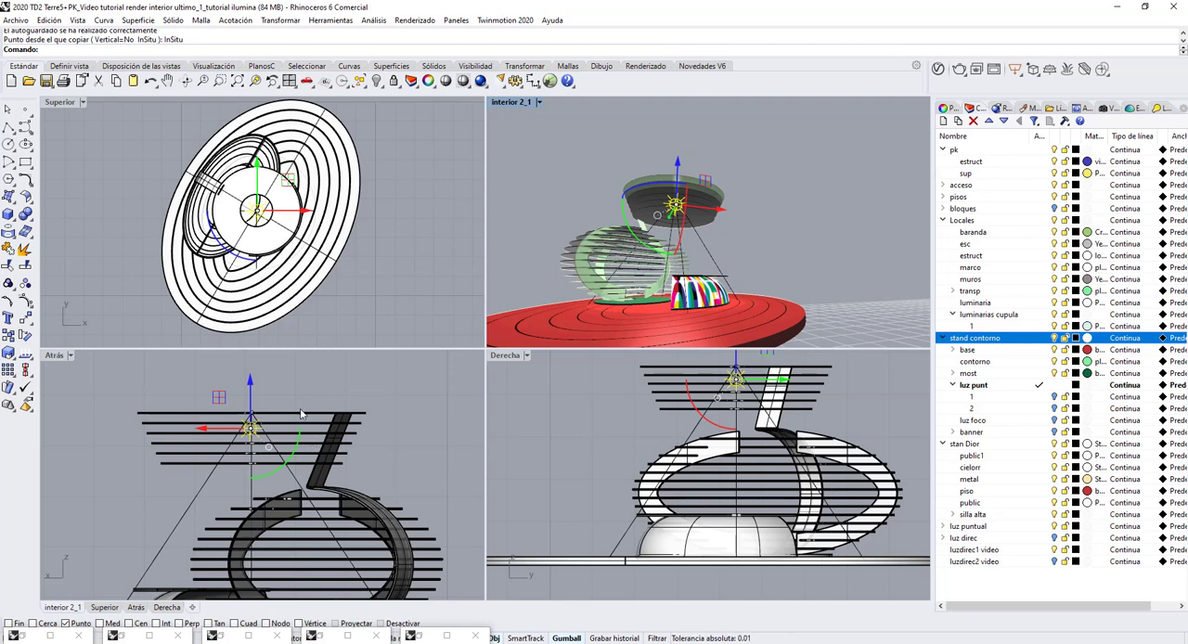
# Move the duplicated point light straight down into the dome on the stand's base, and show all the building's hidden objects again.
pyautogui.scroll(-4, 282, 391)
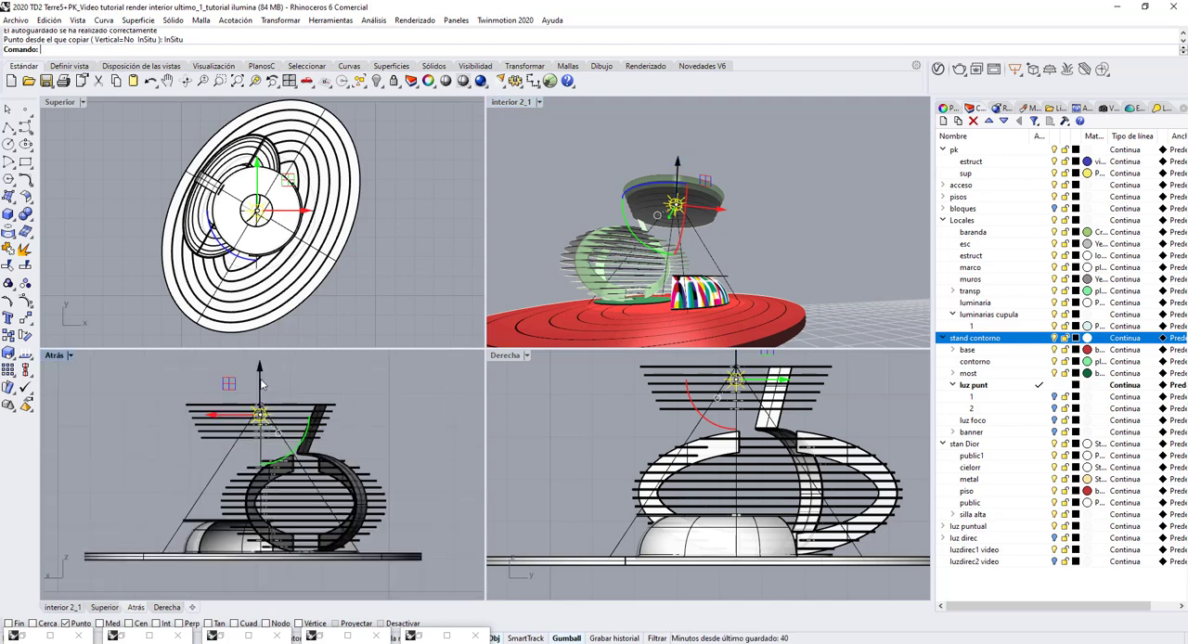
pyautogui.moveTo(261, 377); pyautogui.dragTo(256, 505)
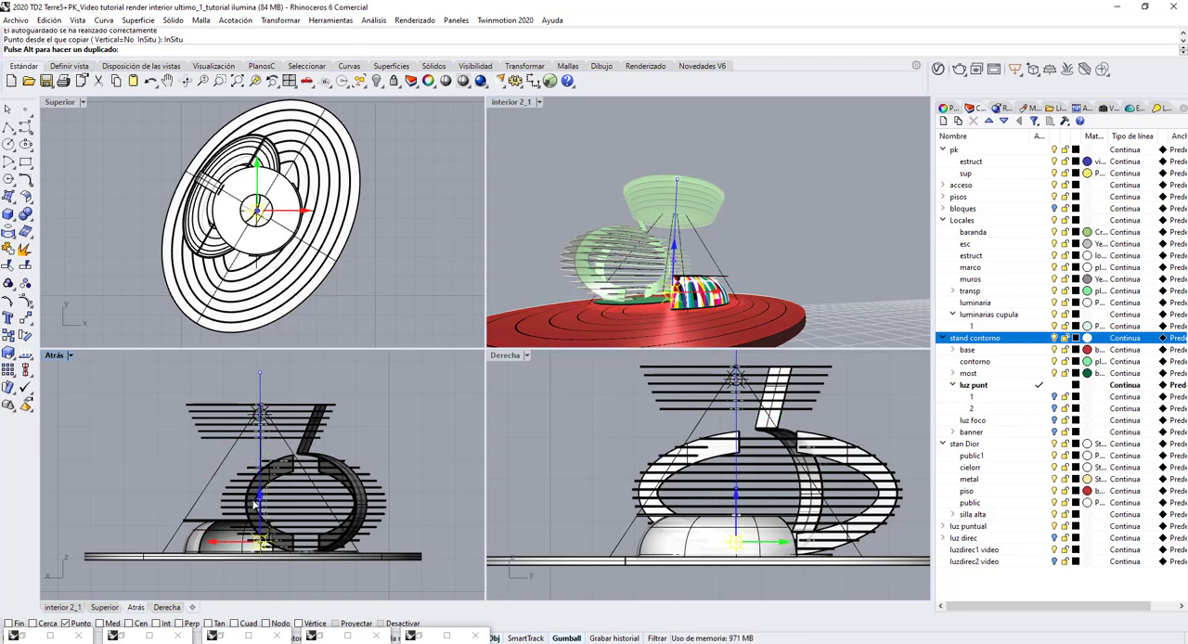
pyautogui.click(531, 171)
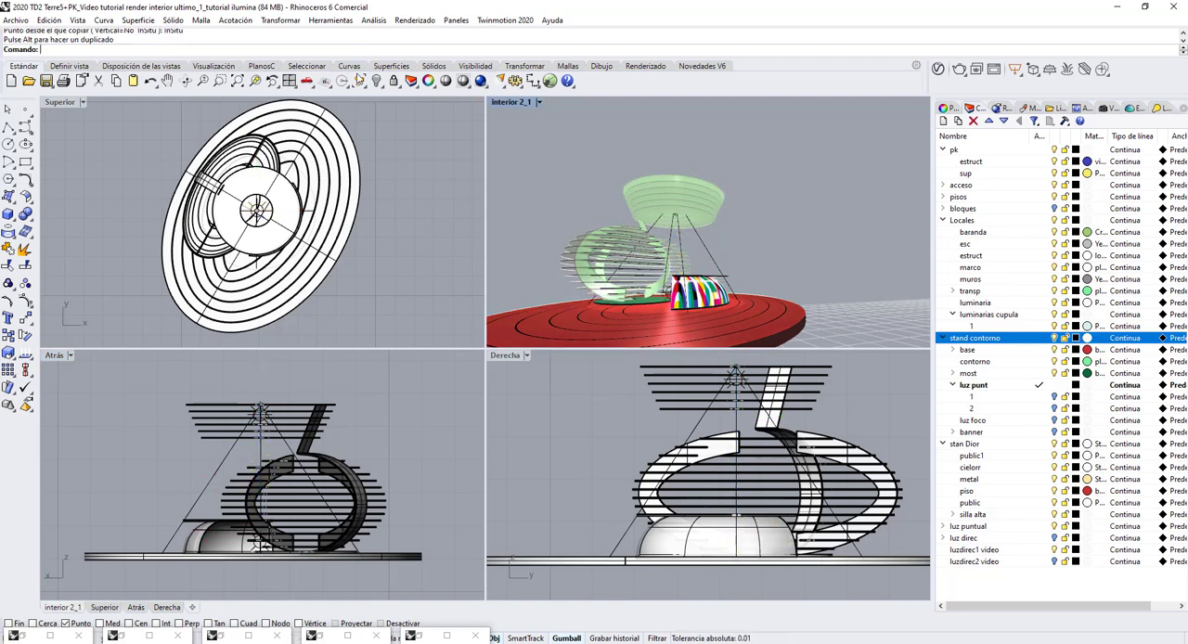
pyautogui.rightClick(376, 81)
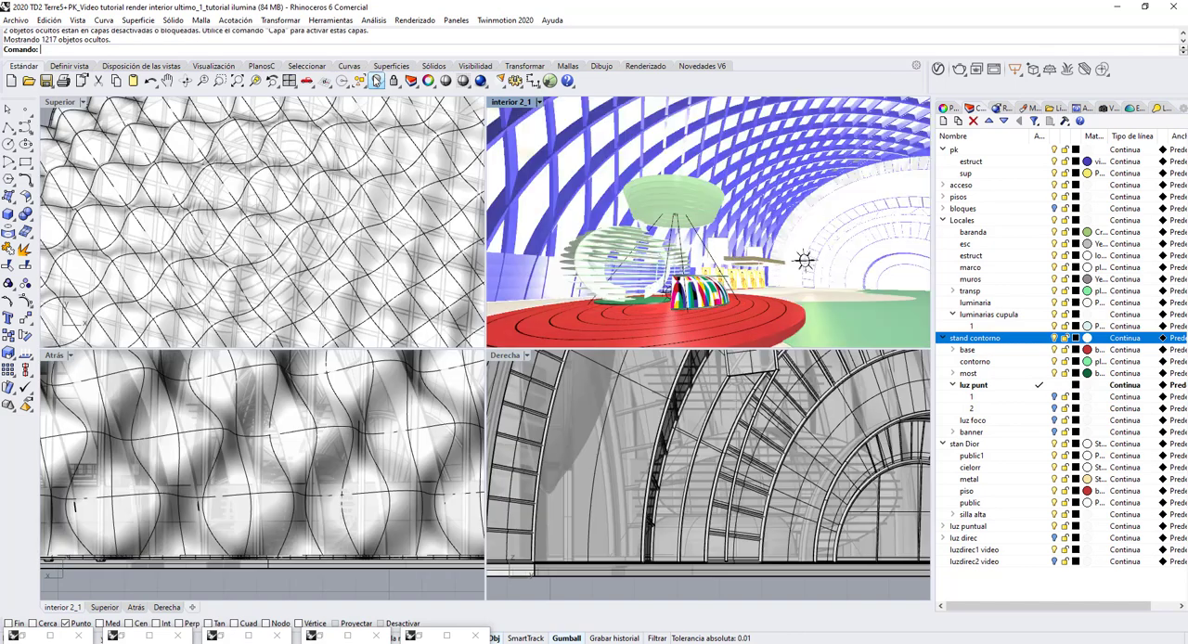
# Restore the saved view interior 2_1 and start rendering the full interior, stopping the render before it completes.
pyautogui.click(1115, 108)
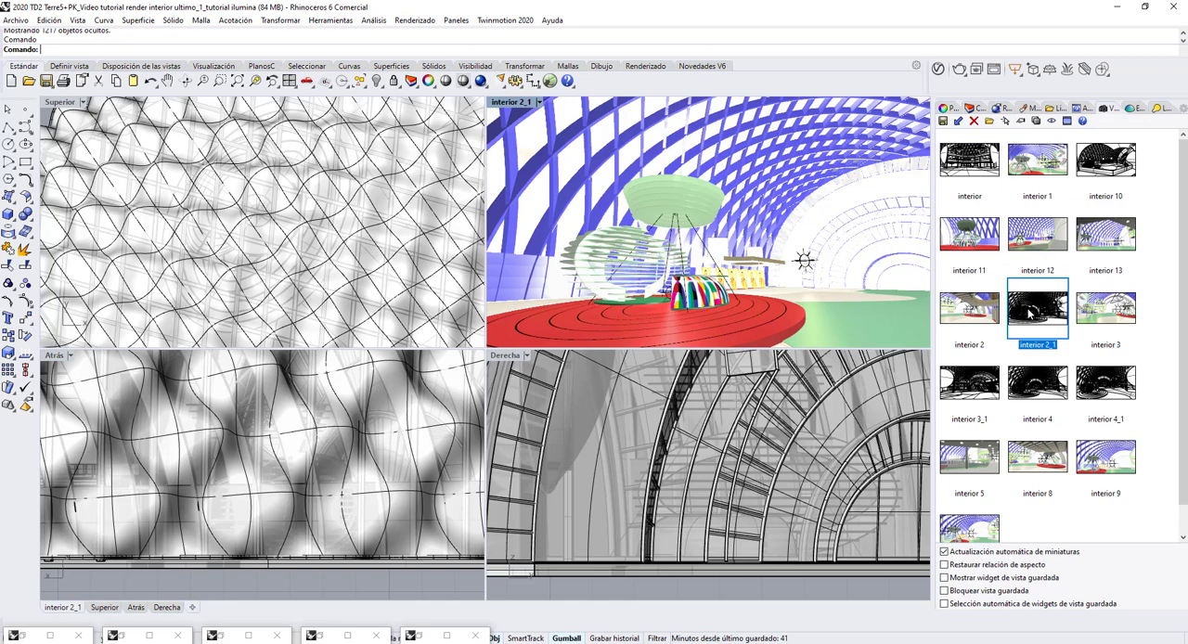
pyautogui.doubleClick(1028, 314)
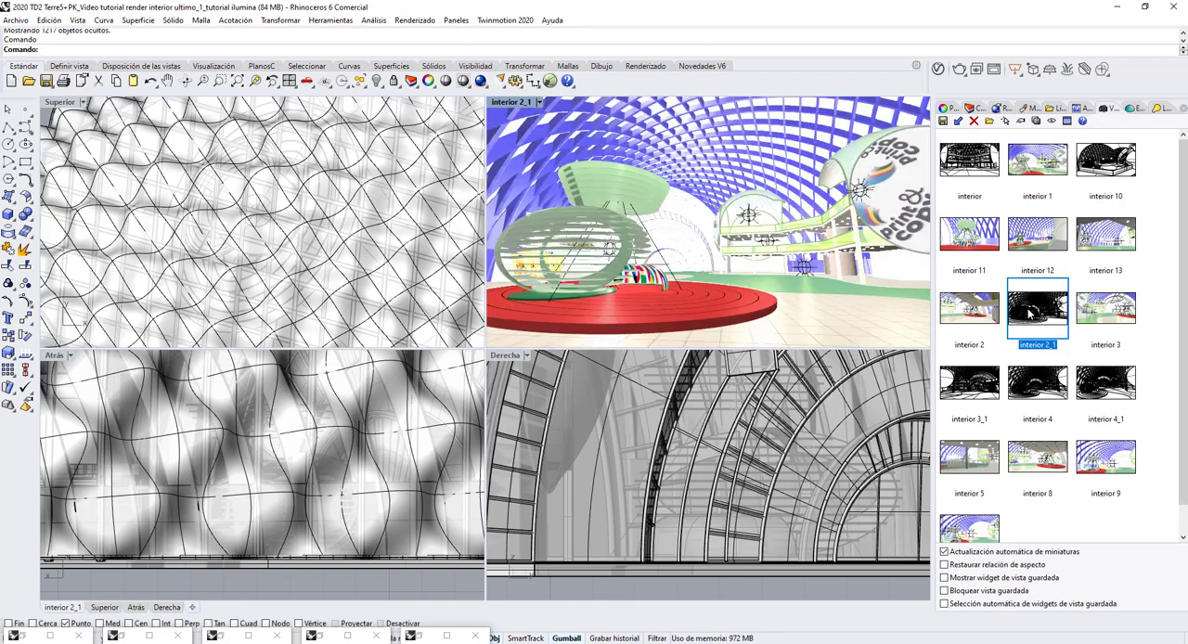
pyautogui.click(481, 83)
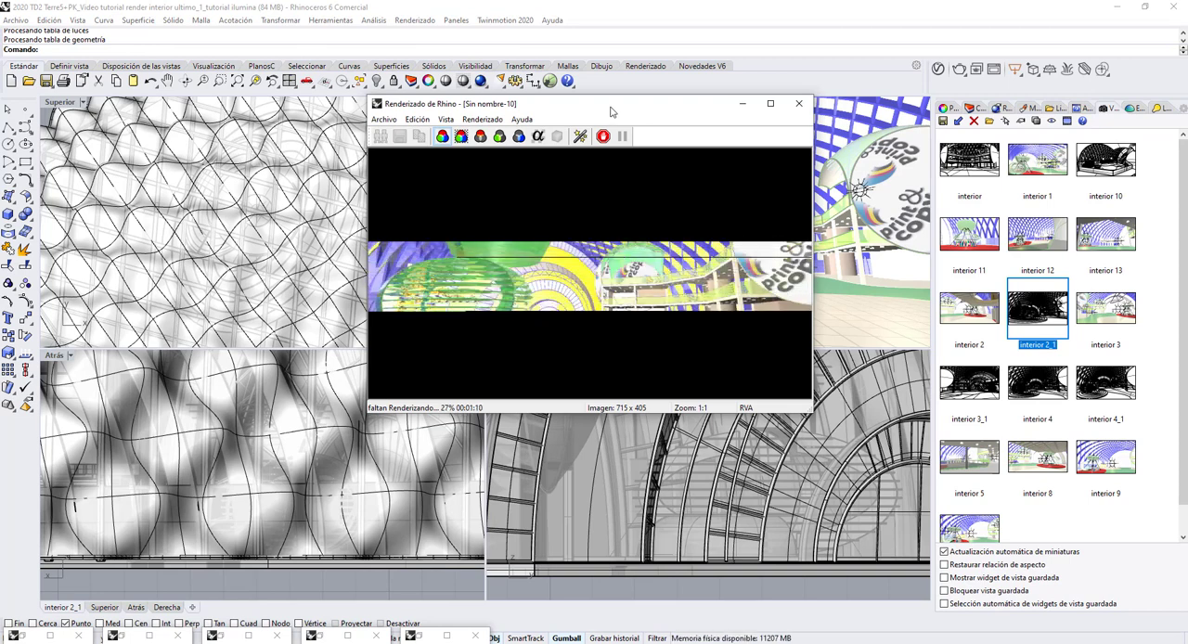
pyautogui.click(603, 137)
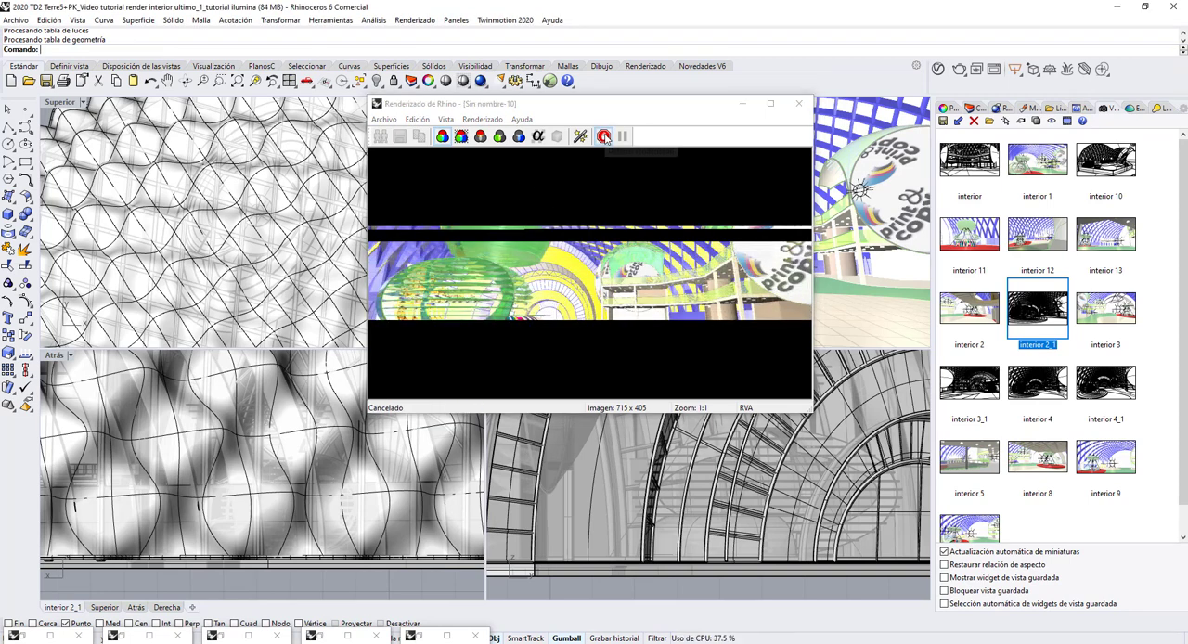